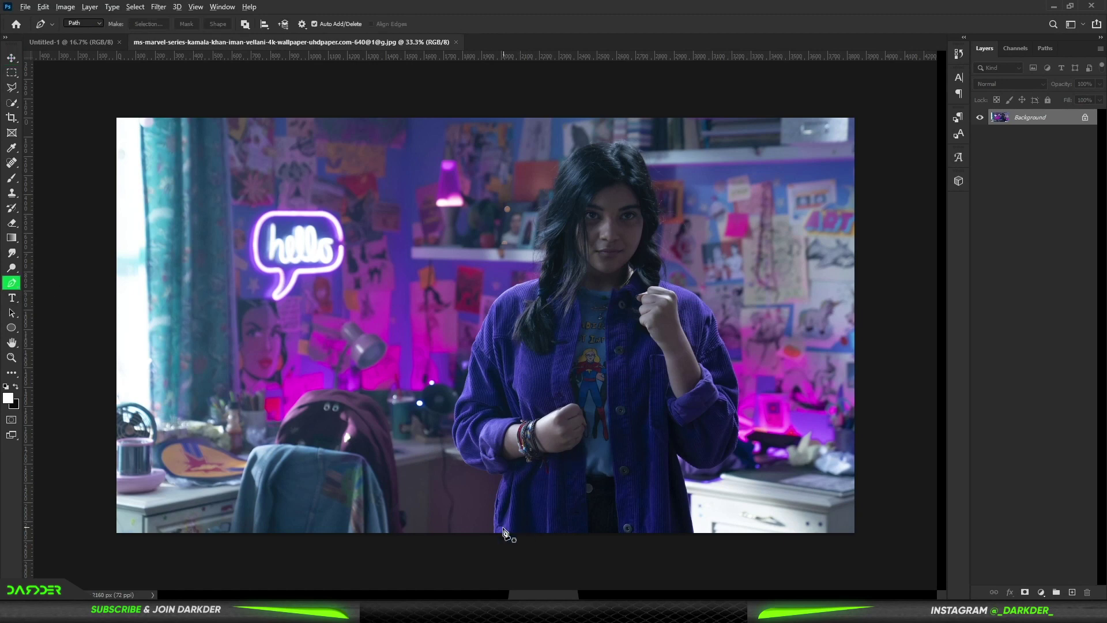
# Step: Zoom in and pan to the girl's shoulder and arm edge for tracing
pyautogui.scroll(3, 503, 531)
pyautogui.scroll(2, 501, 534)
pyautogui.scroll(2, 491, 539)
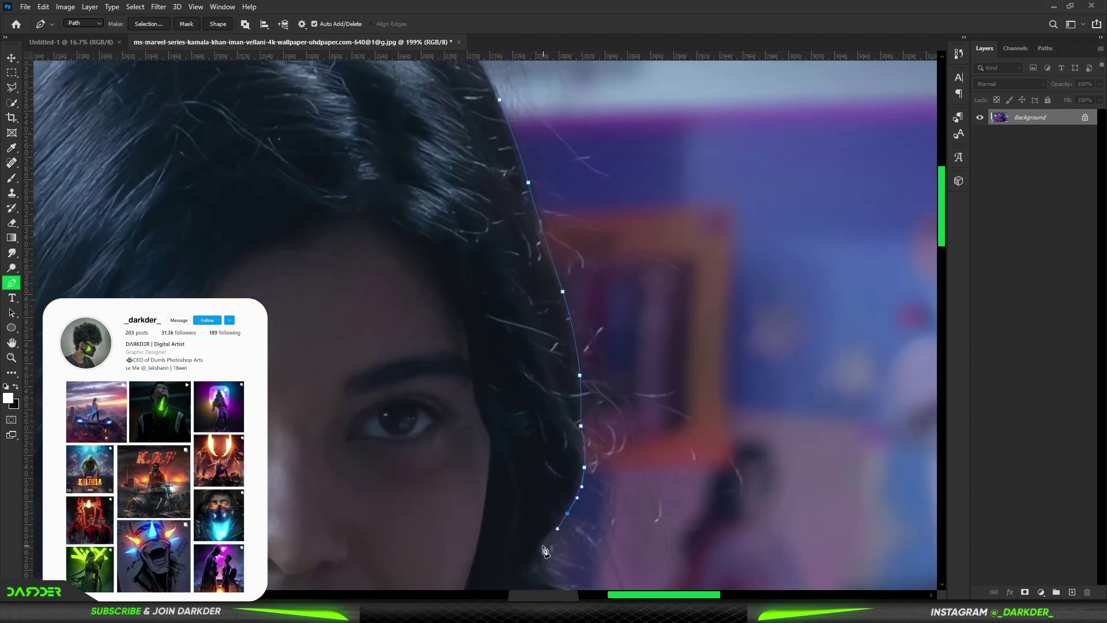
pyautogui.moveTo(545, 551); pyautogui.dragTo(369, 69)
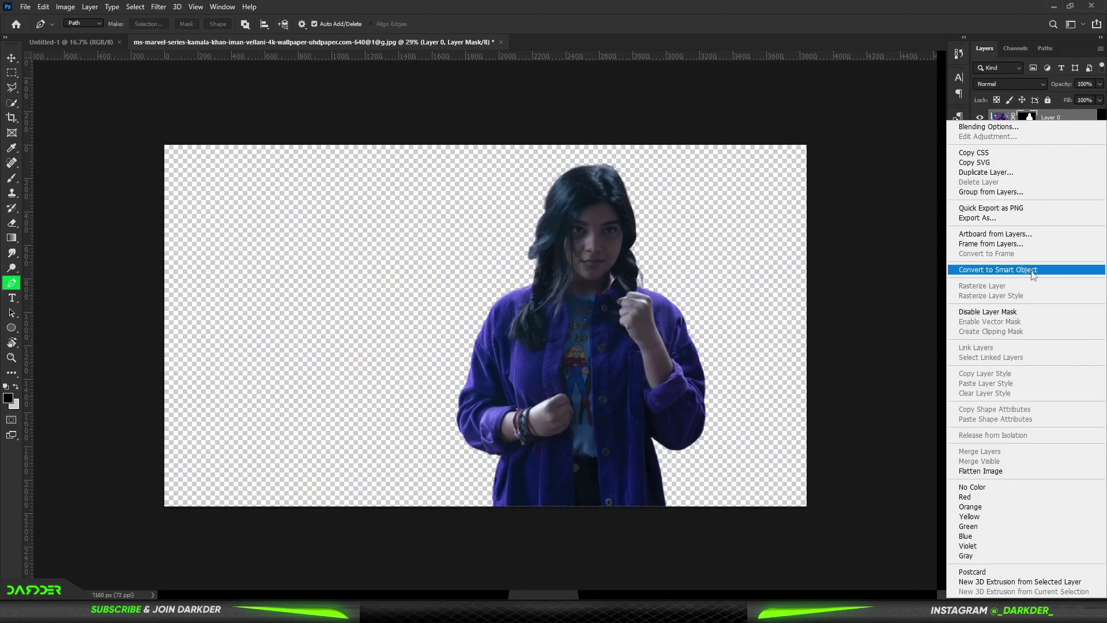
# Step: Move the girl cutout into Untitled-1 and scale it down to fit the canvas
pyautogui.moveTo(519, 323); pyautogui.dragTo(81, 42)
pyautogui.hotkey('ctrl', 't')
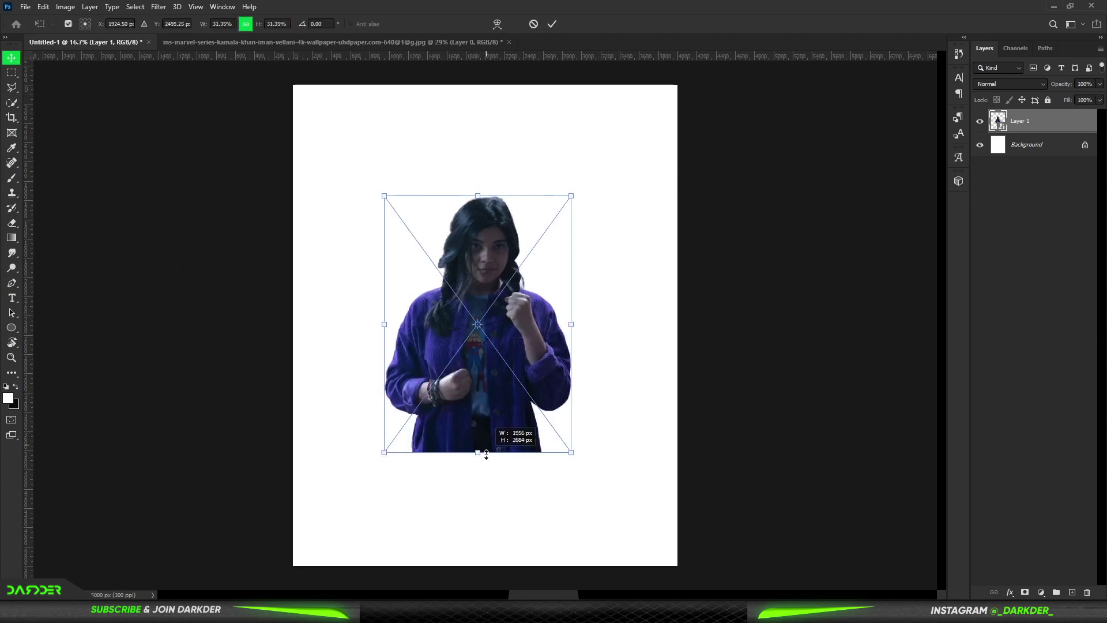
pyautogui.moveTo(478, 404); pyautogui.dragTo(483, 514)
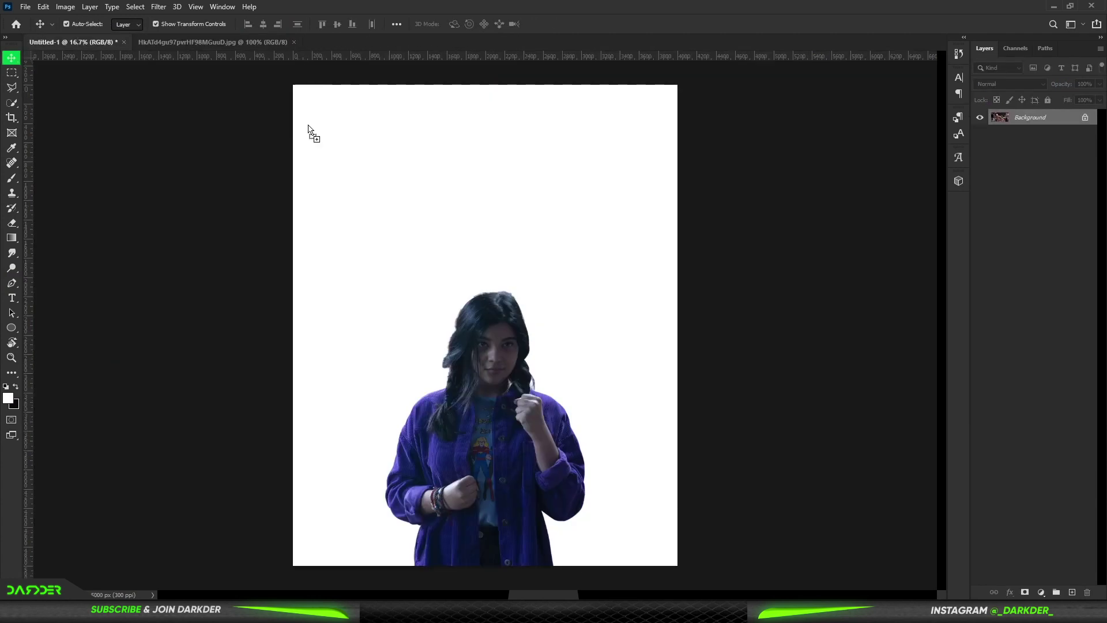
# Step: Convert the bedroom image to a Smart Object and enlarge it well past the canvas
pyautogui.rightClick(1048, 128)
pyautogui.click(975, 224)
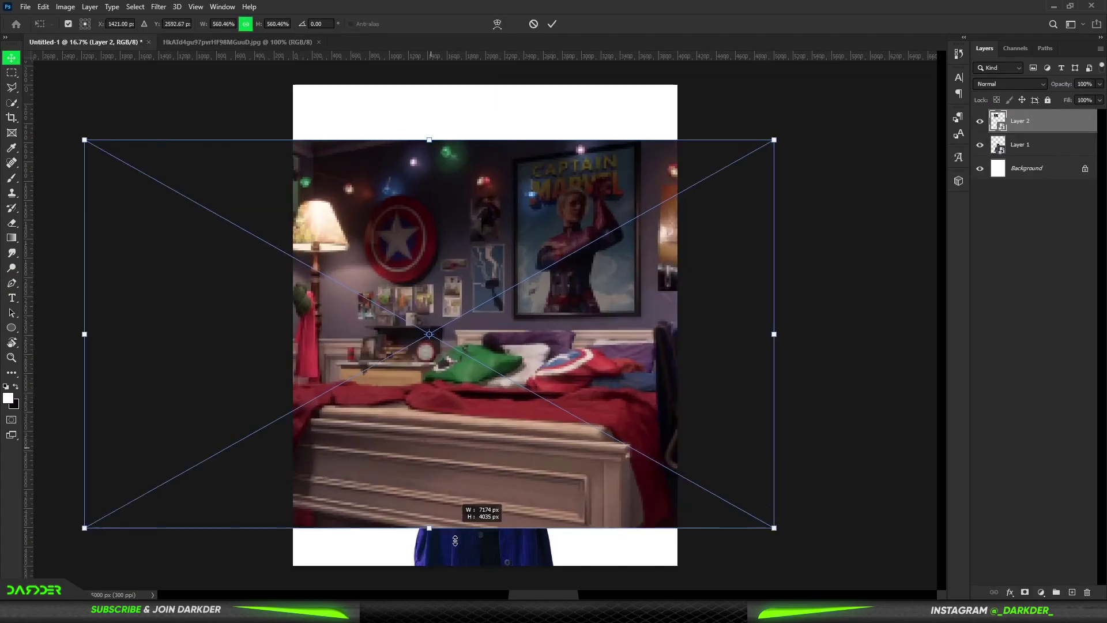
pyautogui.hotkey('ctrl', 't')
pyautogui.moveTo(429, 140); pyautogui.dragTo(441, 80)
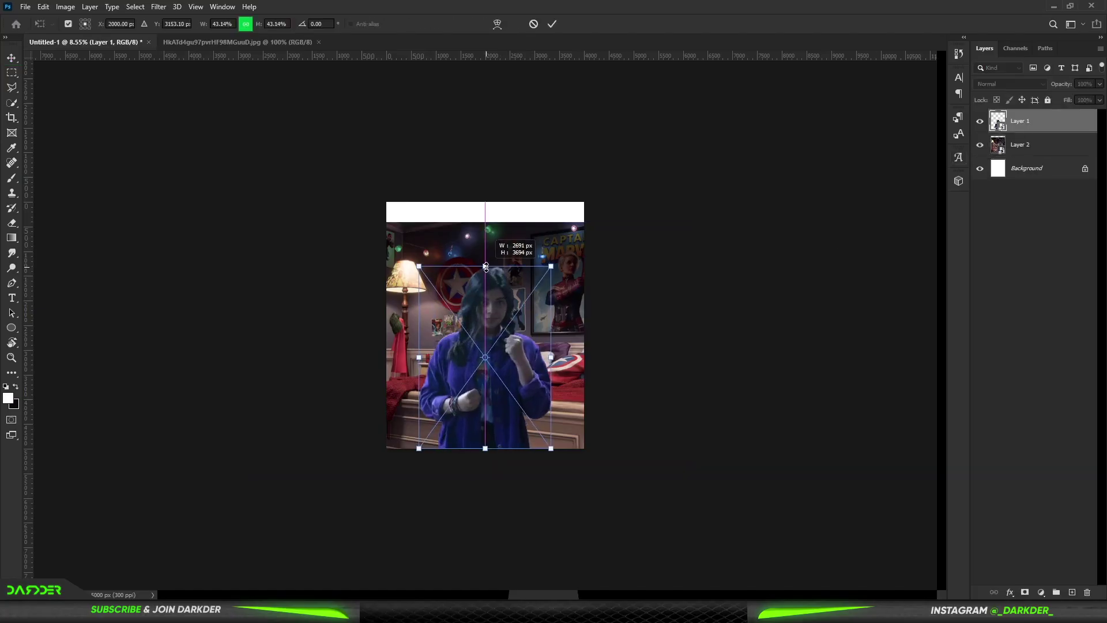
pyautogui.click(477, 203)
pyautogui.hotkey('ctrl', 't')
pyautogui.press('Escape')
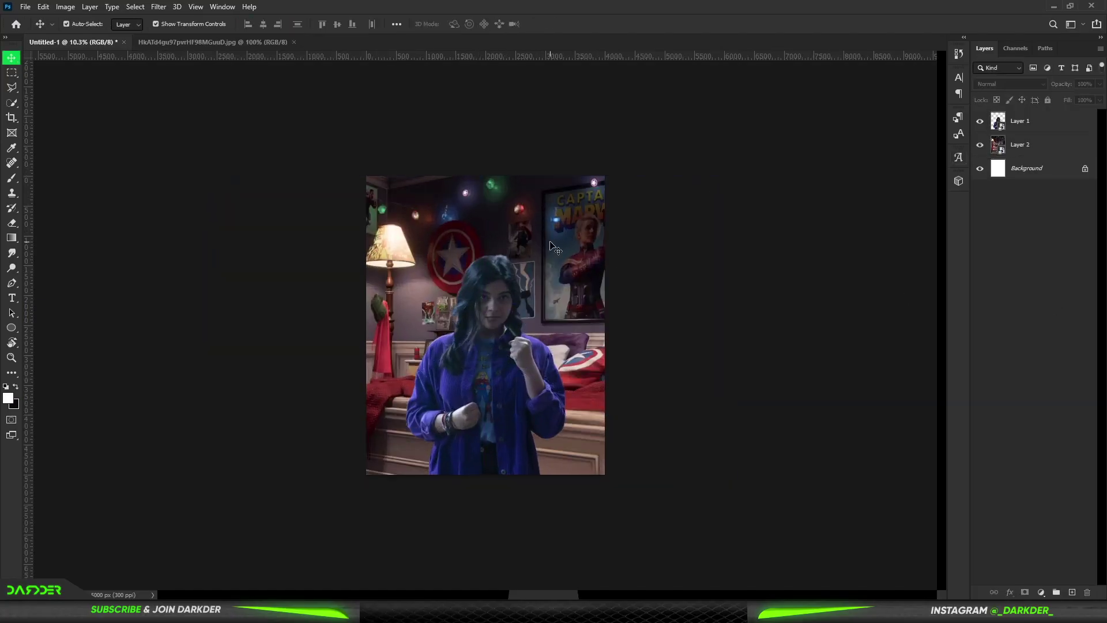
pyautogui.scroll(1, 485, 329)
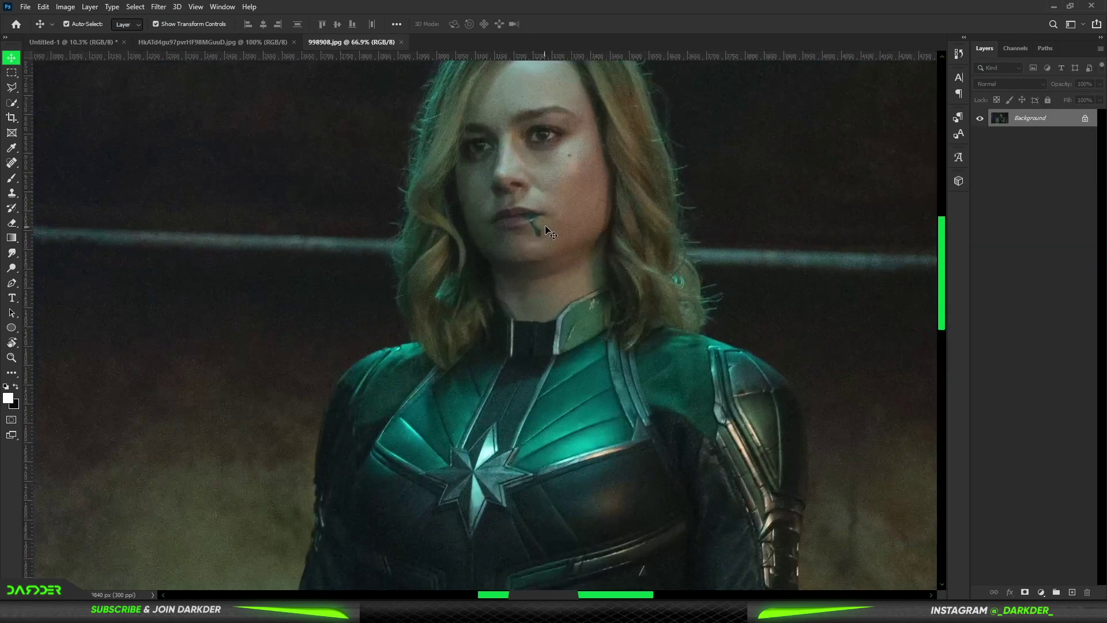
# Step: Pick the Clone Stamp tool for the lip streak and frame Captain Marvel's face and hair
pyautogui.keyDown('alt'); pyautogui.scroll(5, 545, 230); pyautogui.keyUp('alt')
pyautogui.click(11, 162)
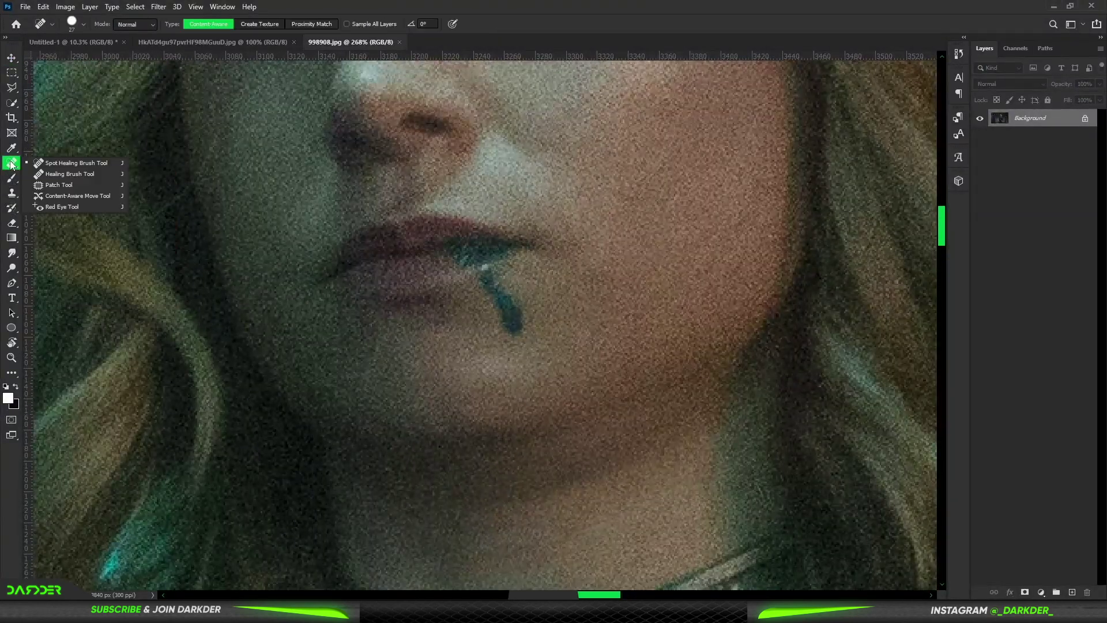
pyautogui.click(11, 193)
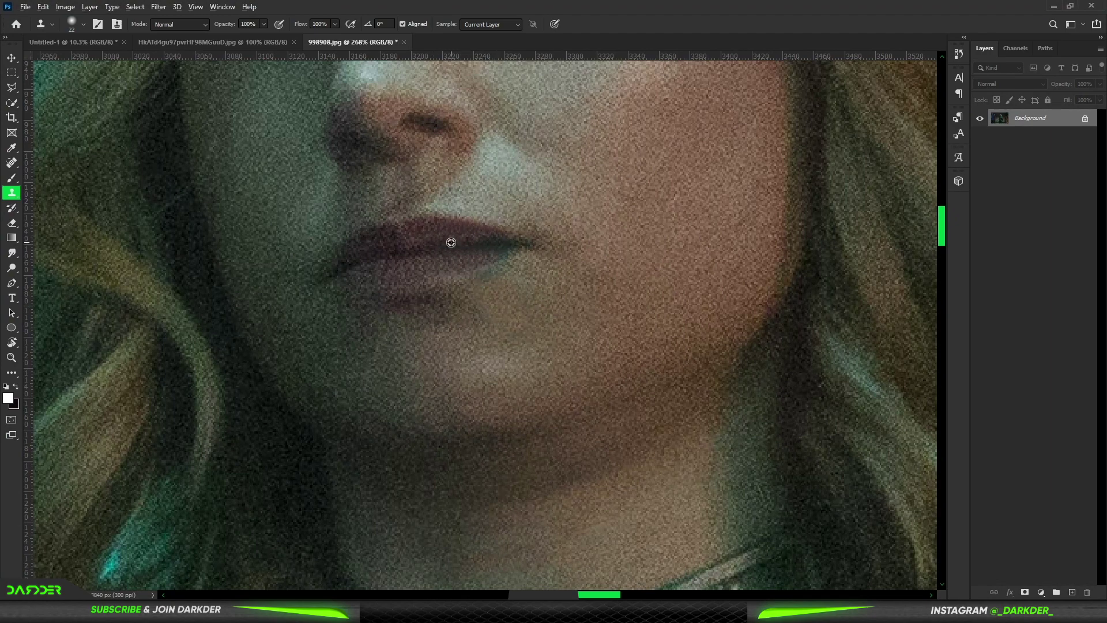
pyautogui.hotkey('ctrl', '0')
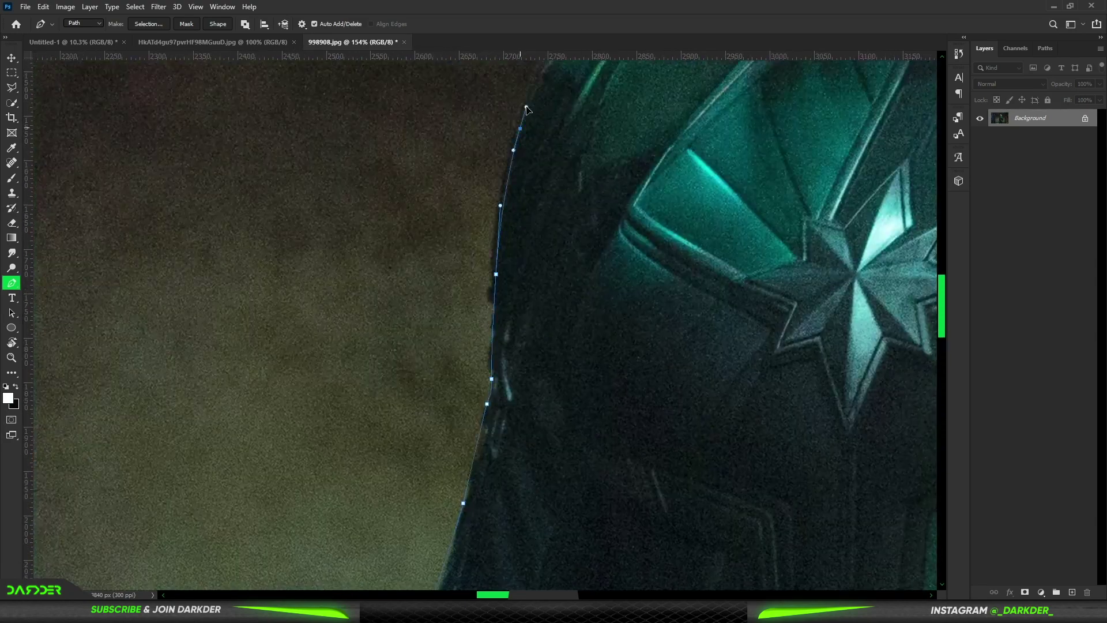
pyautogui.moveTo(526, 107); pyautogui.dragTo(491, 530)
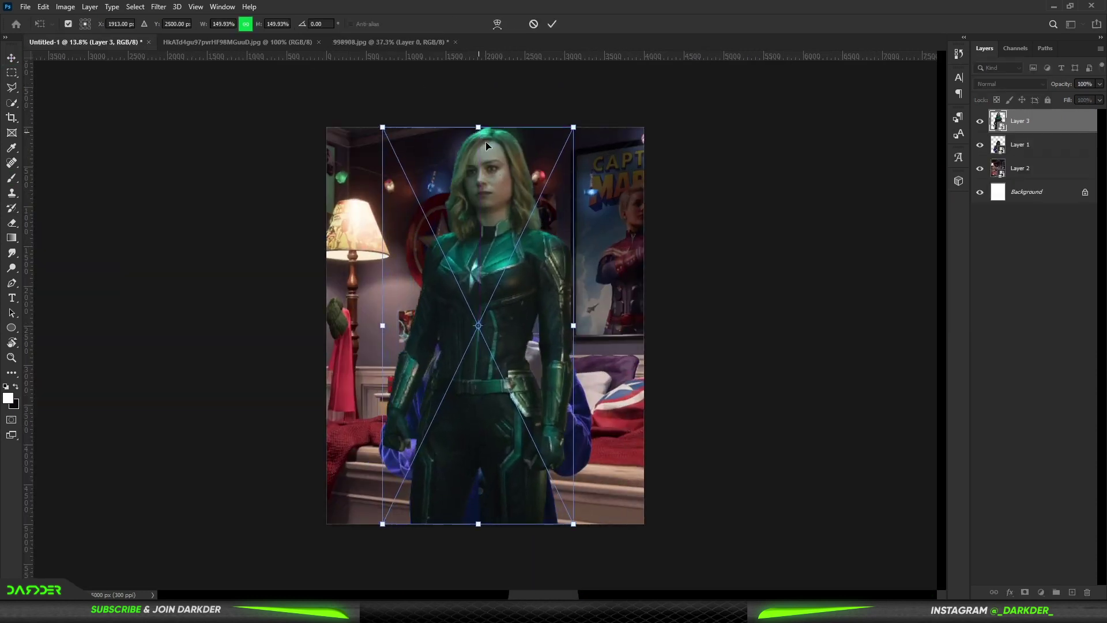
# Step: Shift Captain Marvel down, flip her horizontally and stretch her taller behind the girl
pyautogui.moveTo(495, 189); pyautogui.dragTo(493, 218)
pyautogui.hotkey('ctrl', 't')
pyautogui.rightClick(503, 213)
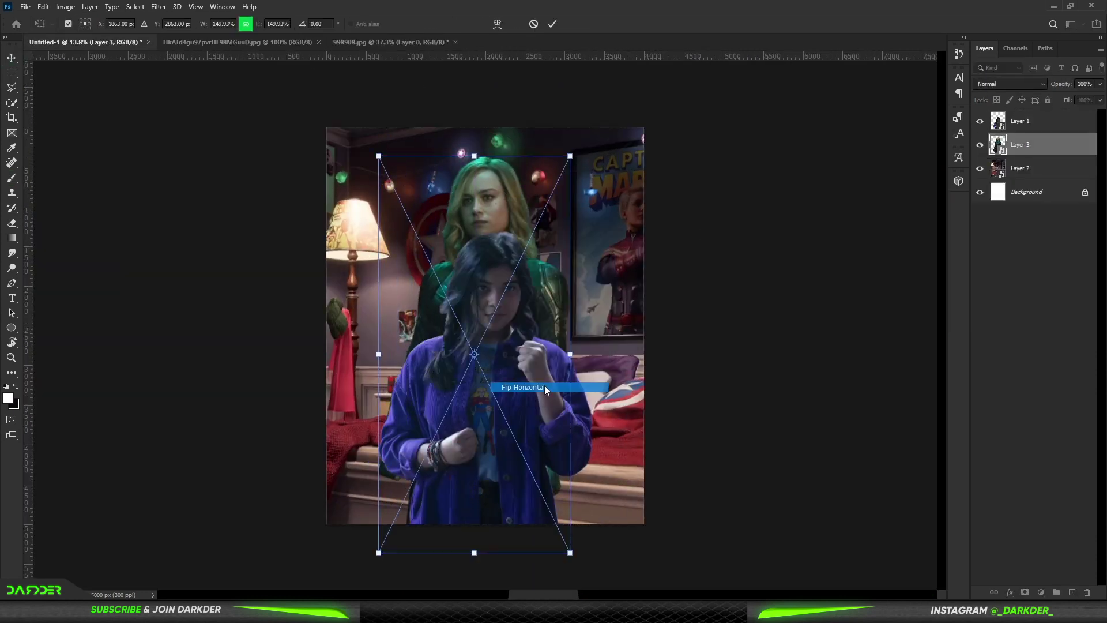
pyautogui.click(494, 385)
pyautogui.moveTo(479, 161); pyautogui.dragTo(479, 156)
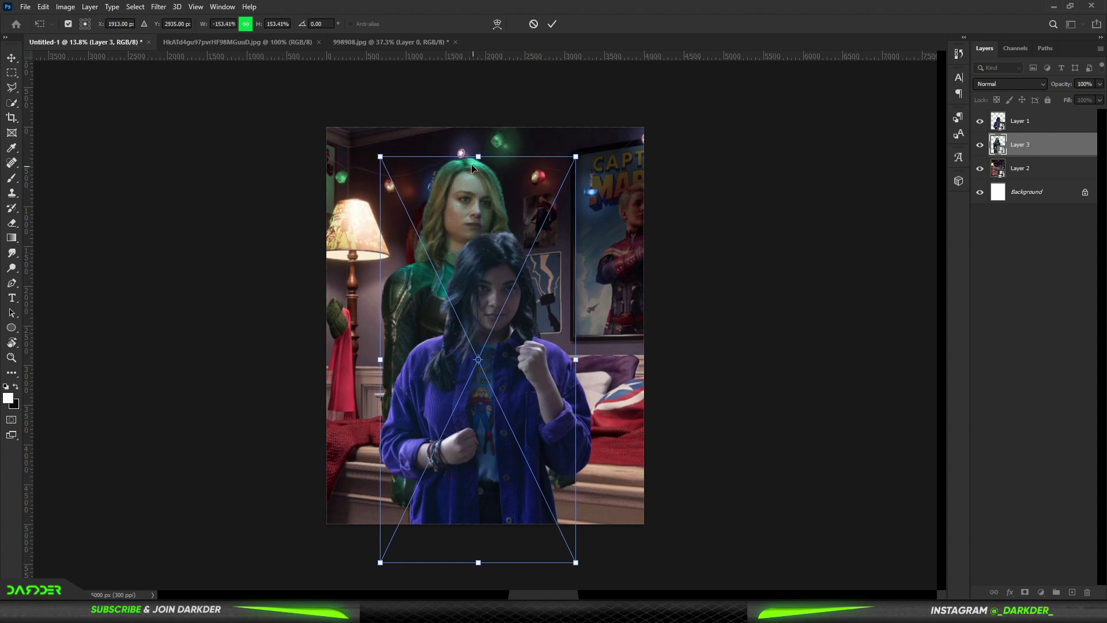
pyautogui.moveTo(478, 558); pyautogui.dragTo(478, 578)
pyautogui.press('Return')
# Step: Add a Hue/Saturation adjustment to the bedroom backdrop with lowered lightness
pyautogui.click(1020, 168)
pyautogui.click(1041, 592)
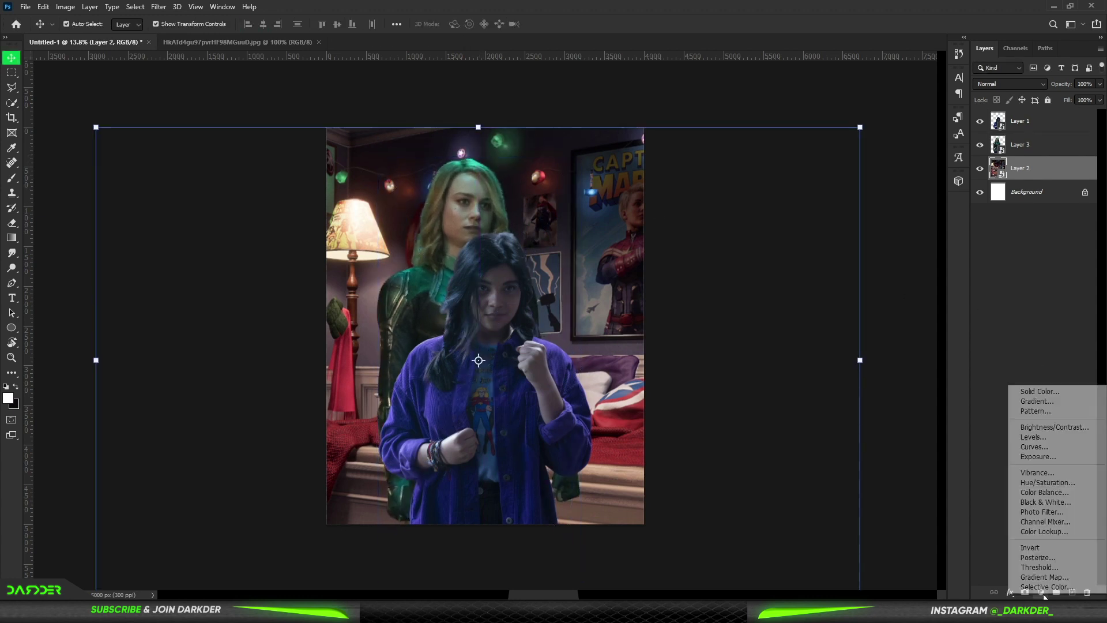
pyautogui.click(1032, 481)
pyautogui.moveTo(795, 426); pyautogui.dragTo(763, 426)
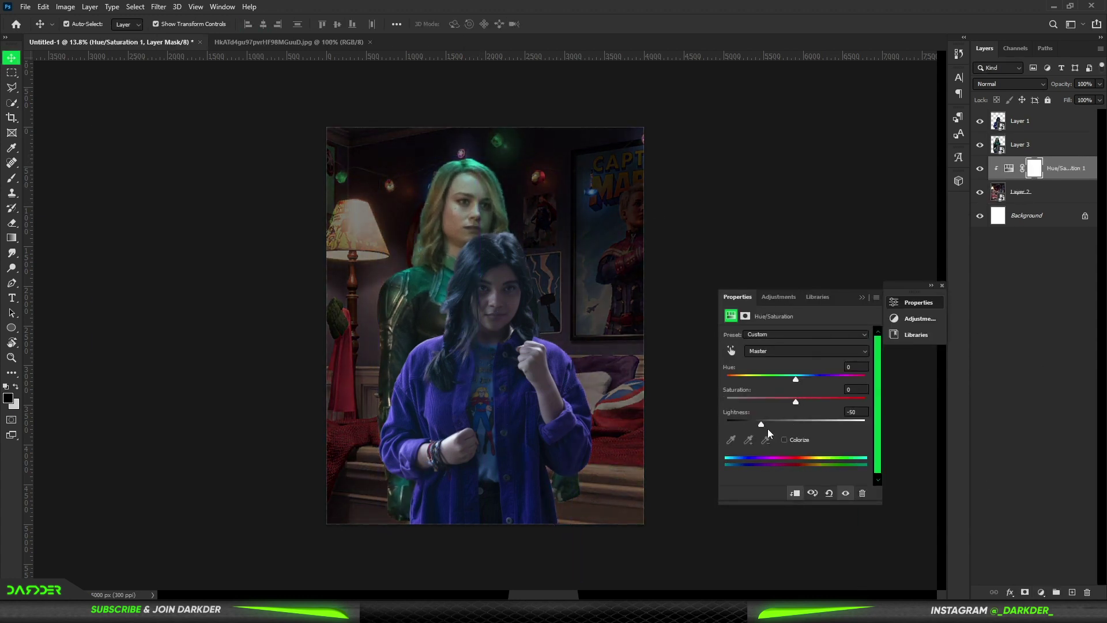
pyautogui.click(862, 297)
# Step: Brush the adjustment mask over the lamp shade to restore its brightness
pyautogui.scroll(3, 243, 167)
pyautogui.press('b')
pyautogui.scroll(2, 181, 203)
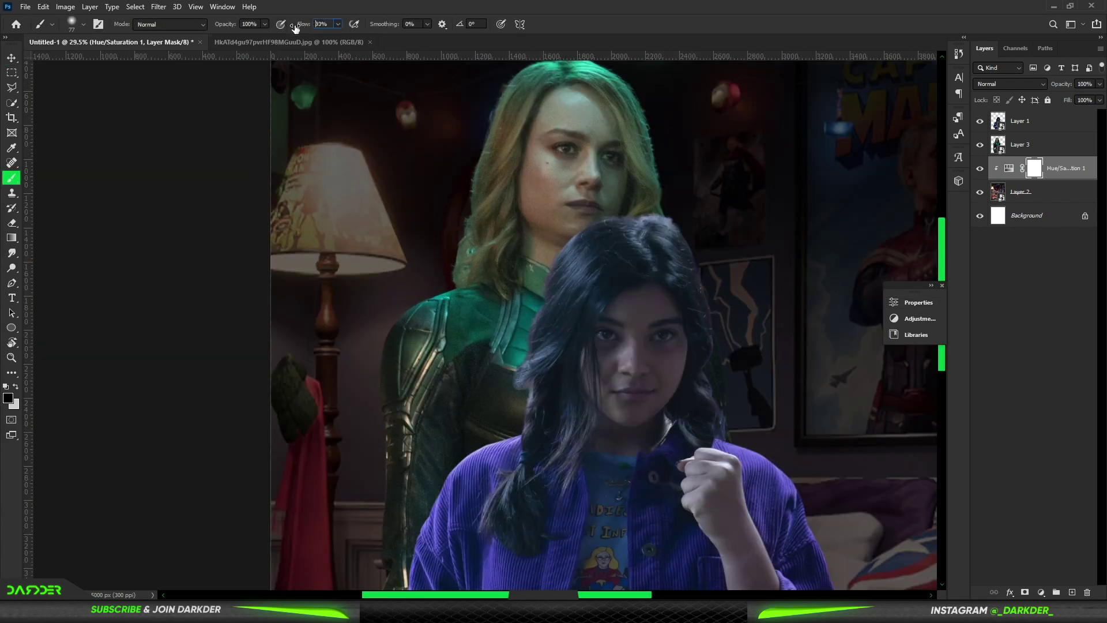
pyautogui.moveTo(333, 209); pyautogui.dragTo(366, 174)
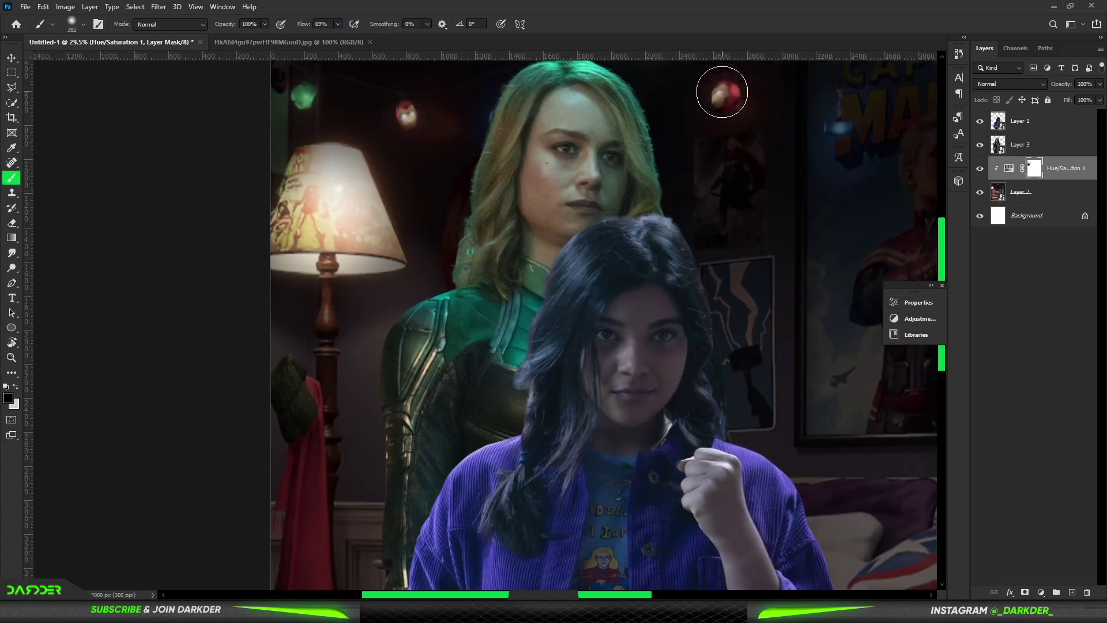
pyautogui.scroll(-2, 408, 247)
pyautogui.scroll(-1, 408, 247)
# Step: Add an orange Solid Color fill layer in Linear Dodge (Add) blend mode
pyautogui.click(1045, 592)
pyautogui.click(1027, 390)
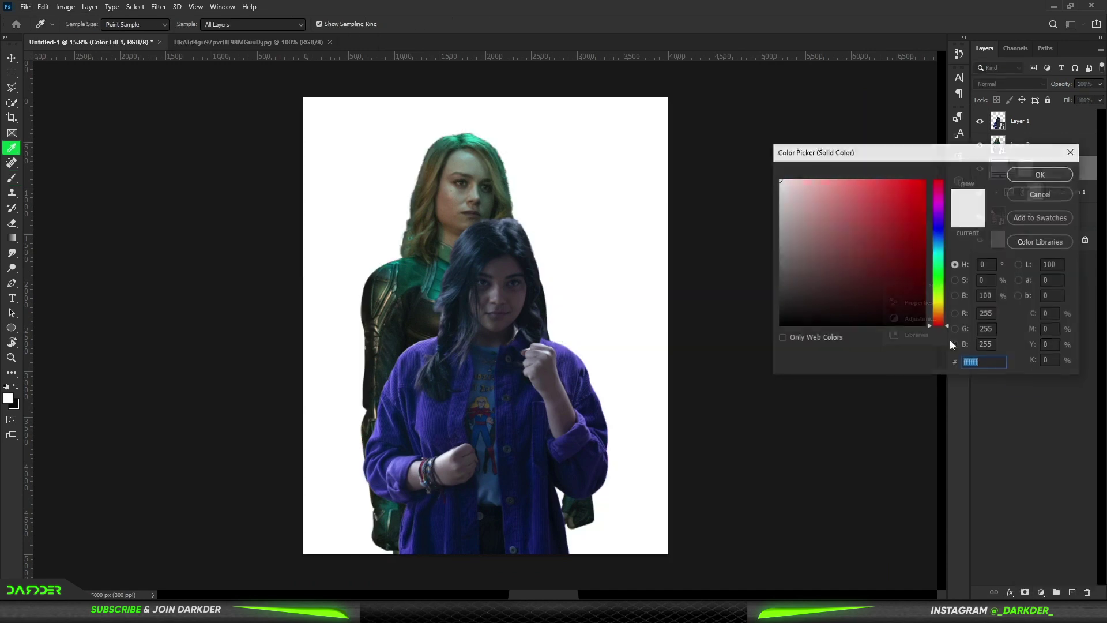
pyautogui.click(939, 300)
pyautogui.click(1040, 174)
pyautogui.click(1010, 83)
pyautogui.click(1020, 199)
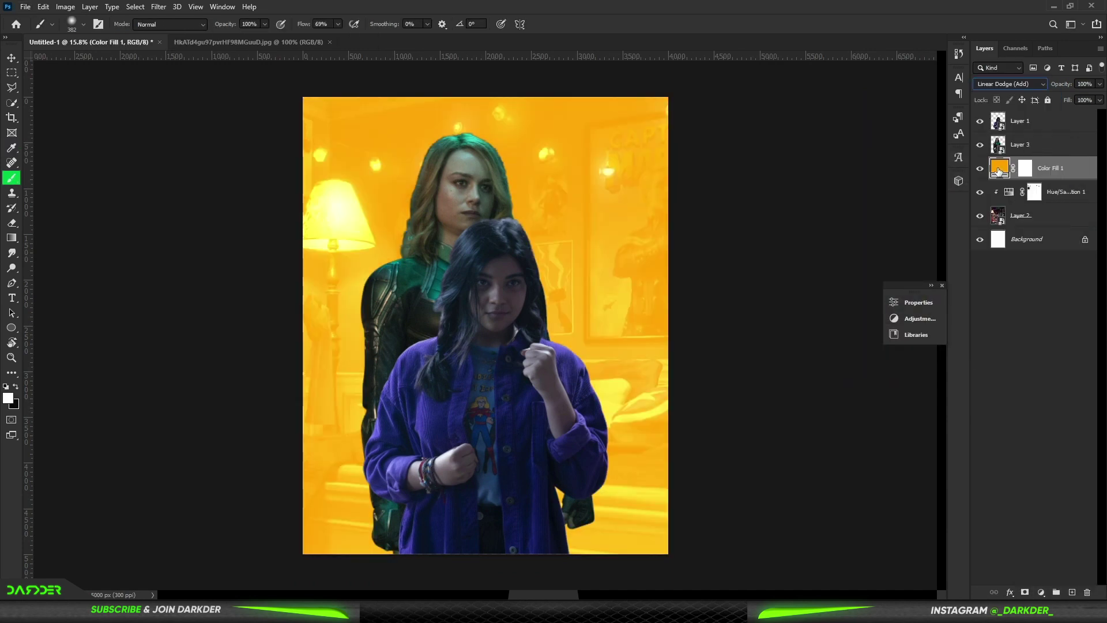
pyautogui.doubleClick(1000, 167)
pyautogui.click(939, 316)
pyautogui.click(1040, 173)
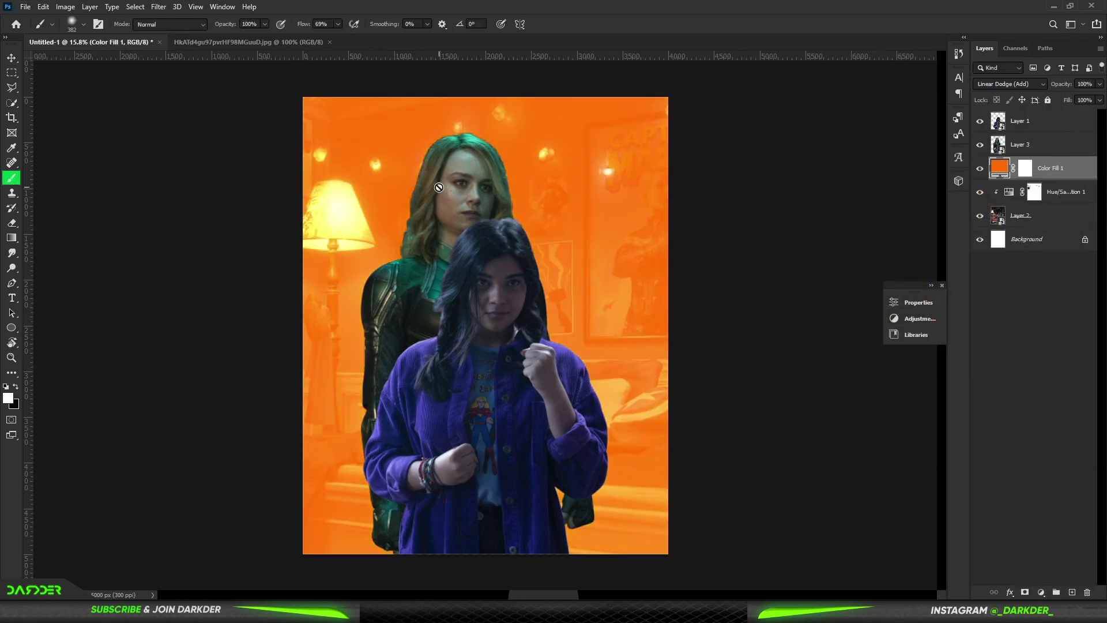
# Step: Paint the orange glow in around the lamp
pyautogui.scroll(2, 292, 200)
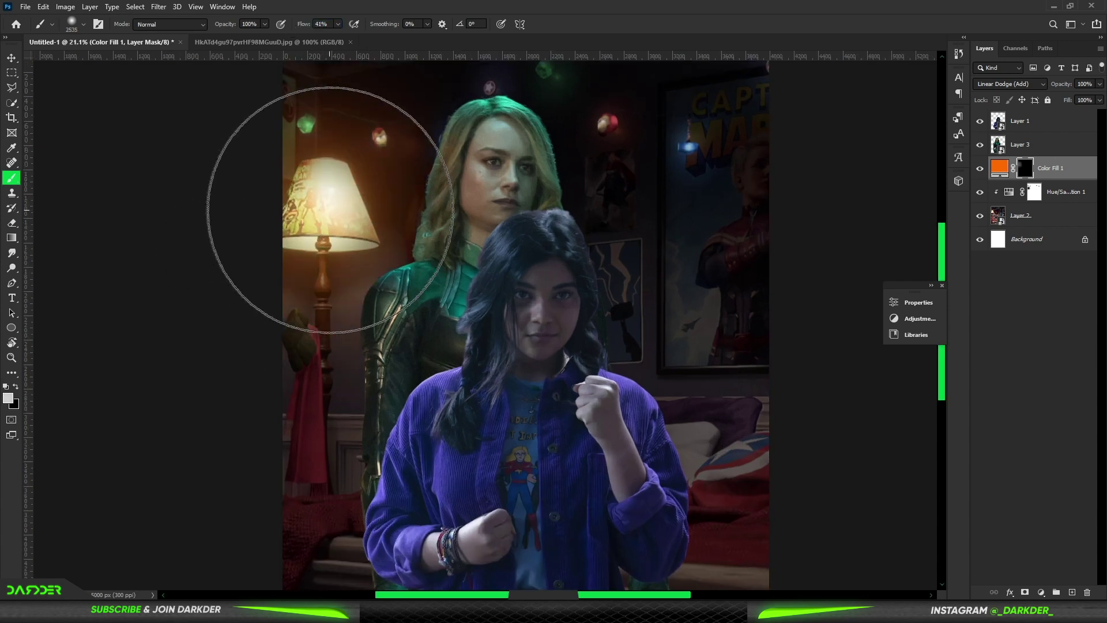
pyautogui.click(321, 210)
pyautogui.scroll(-2, 330, 216)
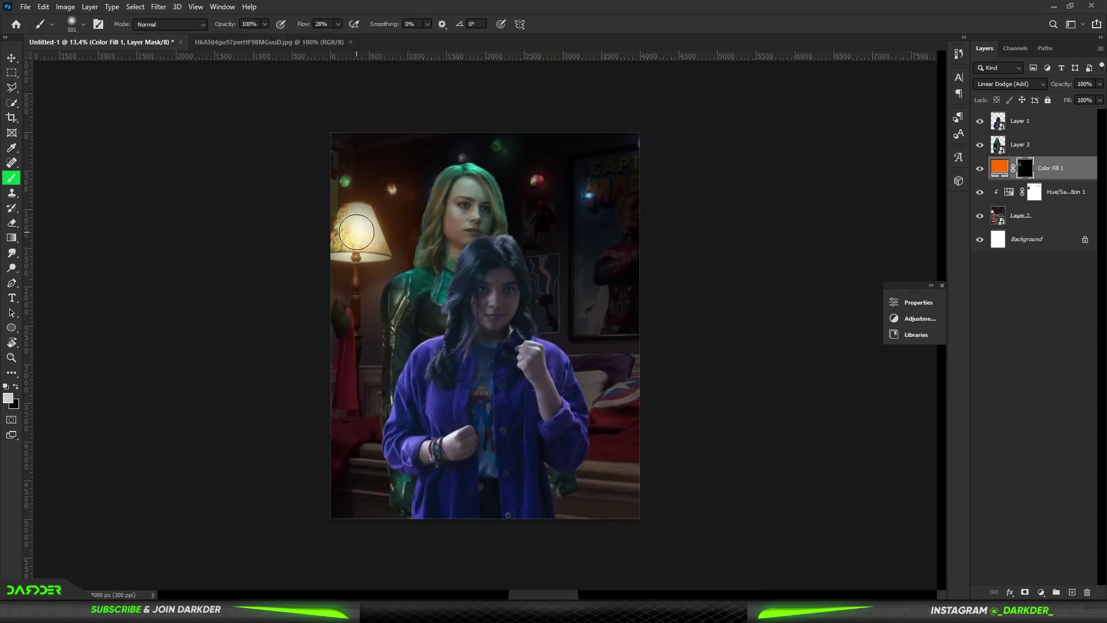
pyautogui.scroll(5, 357, 231)
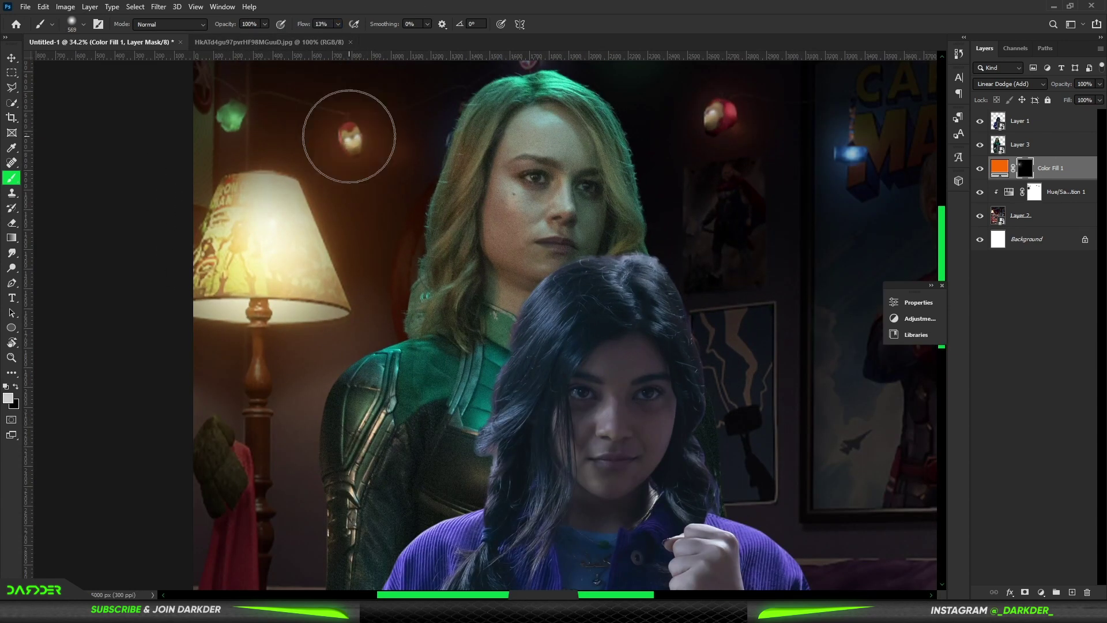
pyautogui.scroll(-4, 349, 136)
# Step: Add a lime green Solid Color fill in Linear Dodge (Add) with an inverted mask
pyautogui.click(1042, 594)
pyautogui.click(1032, 392)
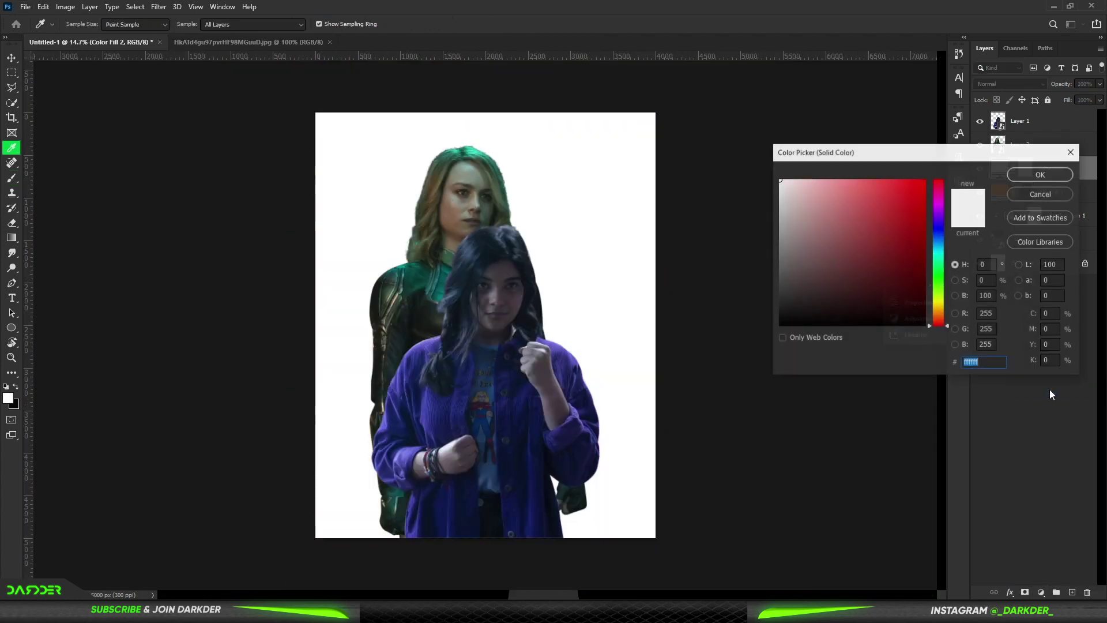
pyautogui.click(920, 178)
pyautogui.click(1040, 171)
pyautogui.click(1009, 84)
pyautogui.click(1014, 208)
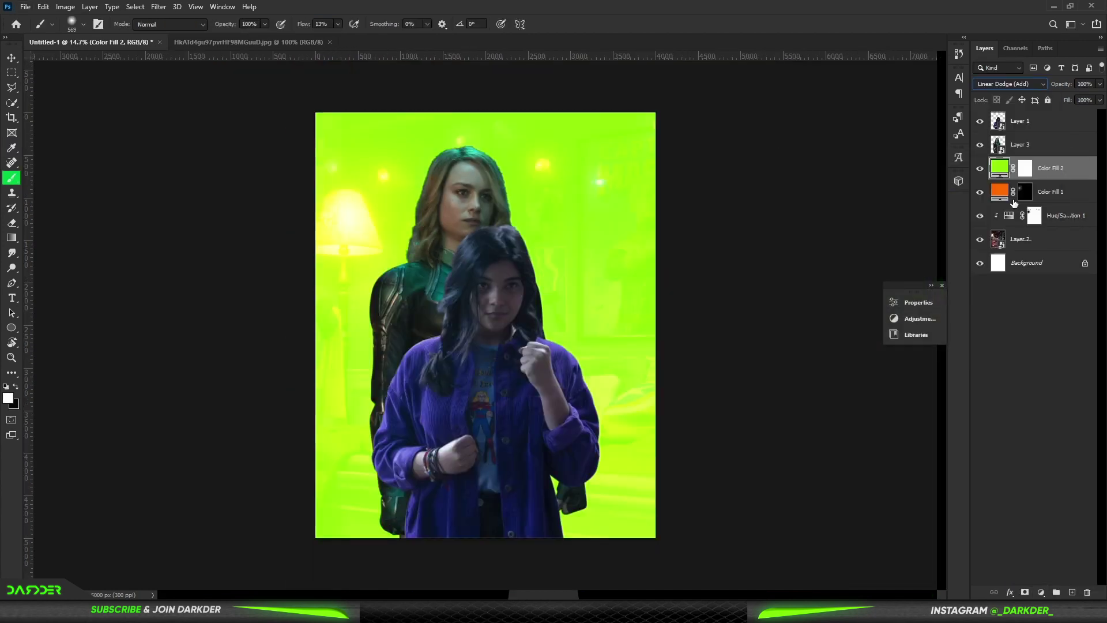
pyautogui.click(1029, 171)
pyautogui.hotkey('ctrl', 'i')
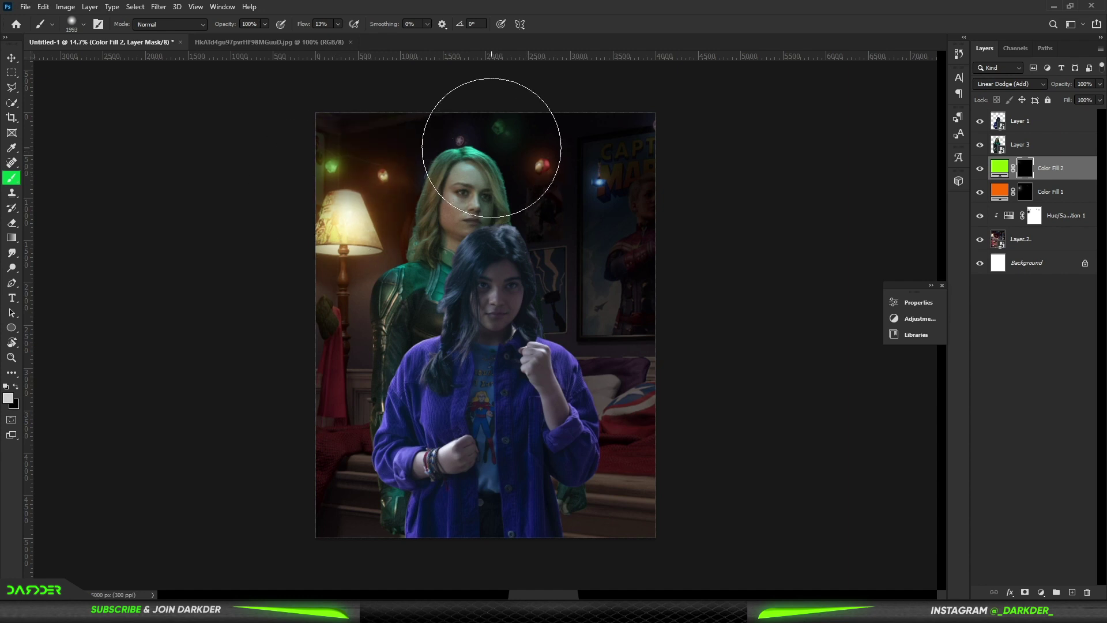
# Step: Return to the orange glow's mask, then select the Captain Marvel layer for an adjustment
pyautogui.scroll(1, 485, 325)
pyautogui.hotkey('alt', '[')
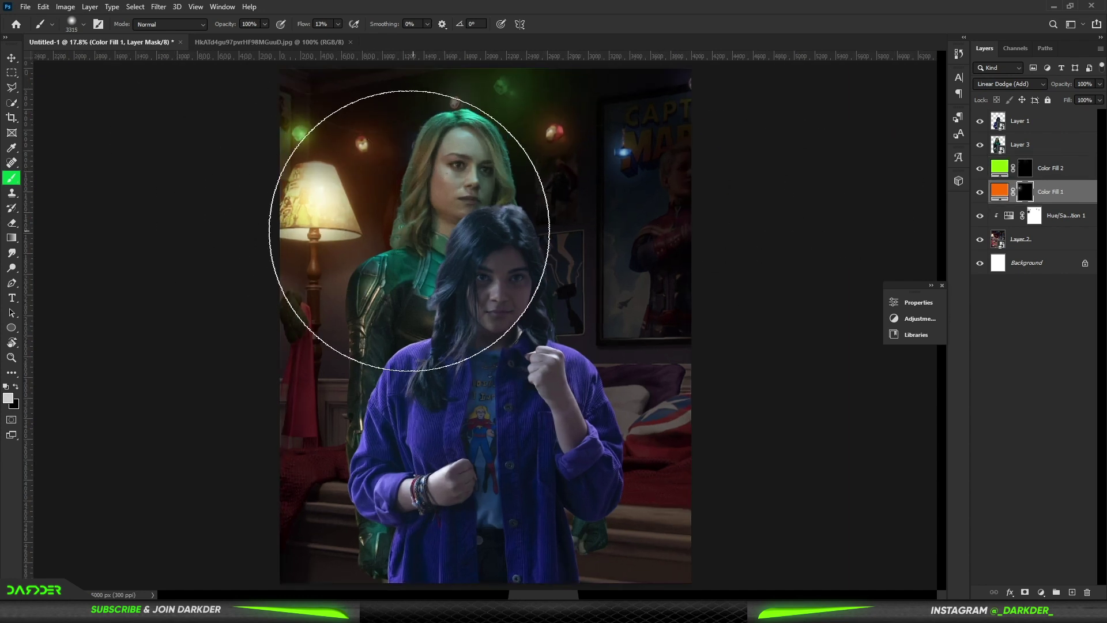
pyautogui.click(1064, 149)
pyautogui.click(1041, 594)
# Step: Add a Hue/Saturation adjustment clipped to Captain Marvel with lowered lightness
pyautogui.click(1047, 483)
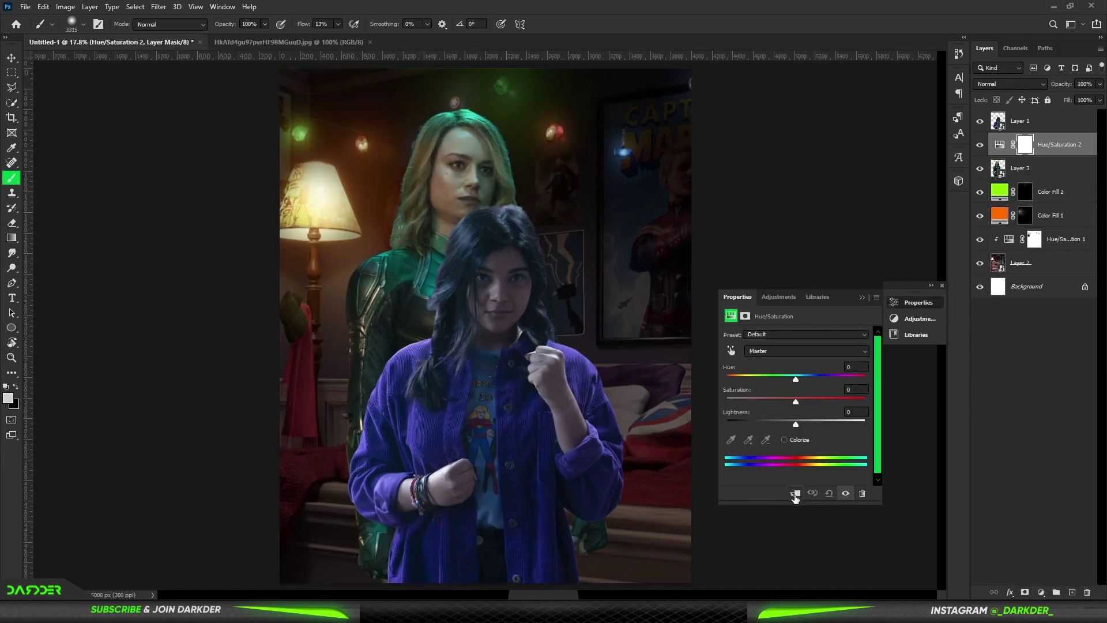
pyautogui.hotkey('ctrl', 'alt', 'g')
pyautogui.moveTo(796, 421); pyautogui.dragTo(767, 425)
pyautogui.click(917, 302)
# Step: Add a clipped orange Solid Color fill, splitting Blend If to spare darker areas
pyautogui.click(1041, 594)
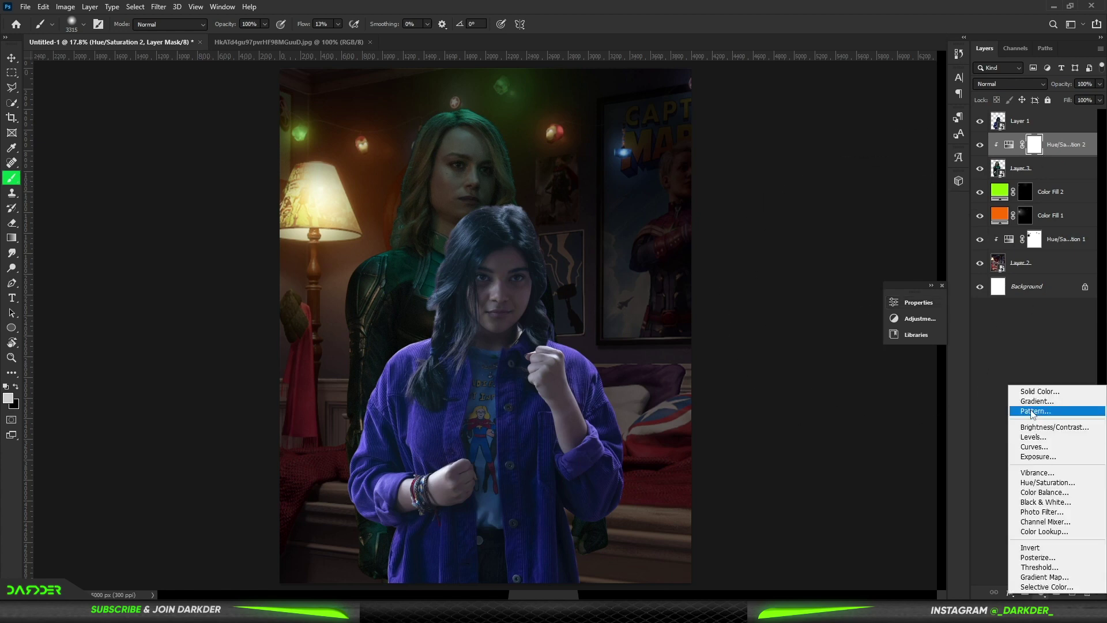
pyautogui.click(1033, 393)
pyautogui.write('c35113f07000')
pyautogui.press('Return')
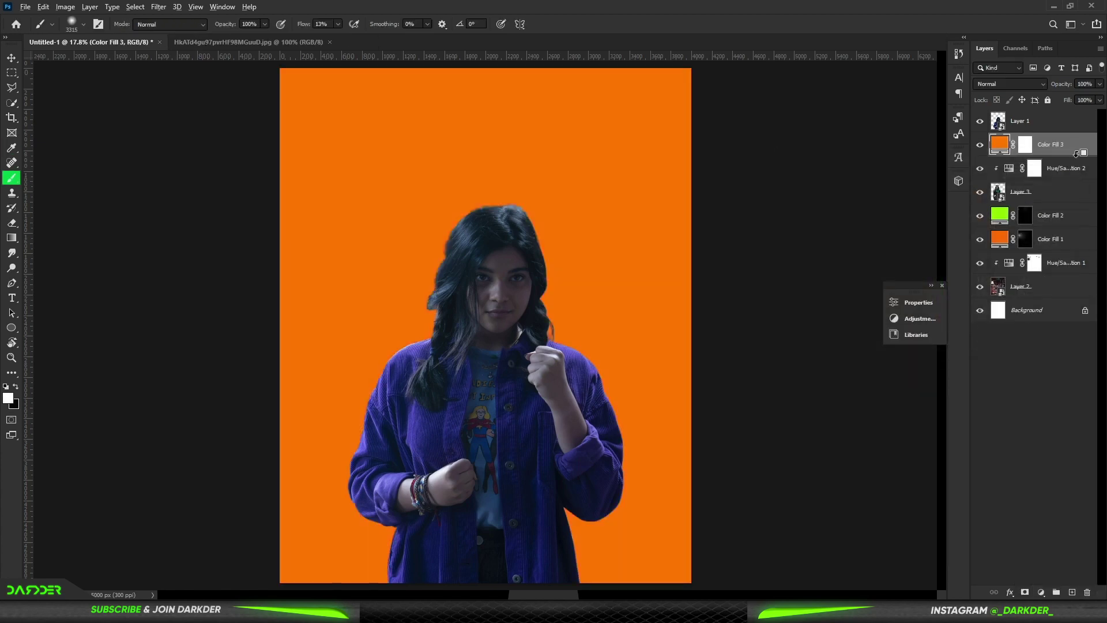
pyautogui.hotkey('ctrl', 'alt', 'g')
pyautogui.doubleClick(1081, 144)
pyautogui.moveTo(814, 535); pyautogui.dragTo(859, 535)
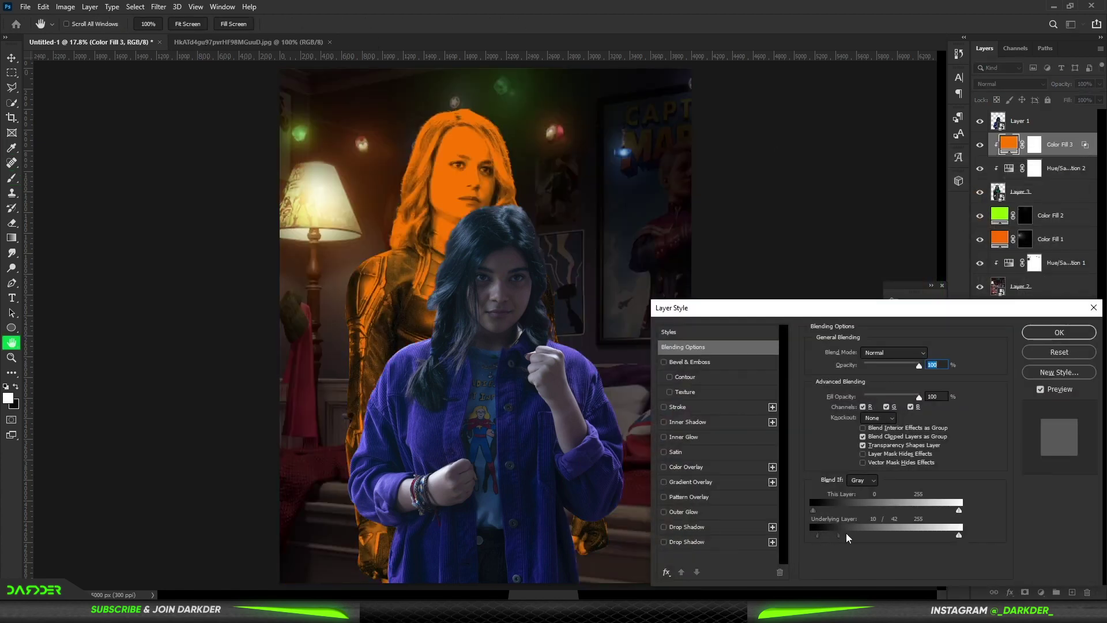
pyautogui.click(1030, 335)
# Step: Invert the orange fill's mask to black and ready the brush for painting
pyautogui.click(1034, 144)
pyautogui.press('b')
pyautogui.hotkey('ctrl', 'i')
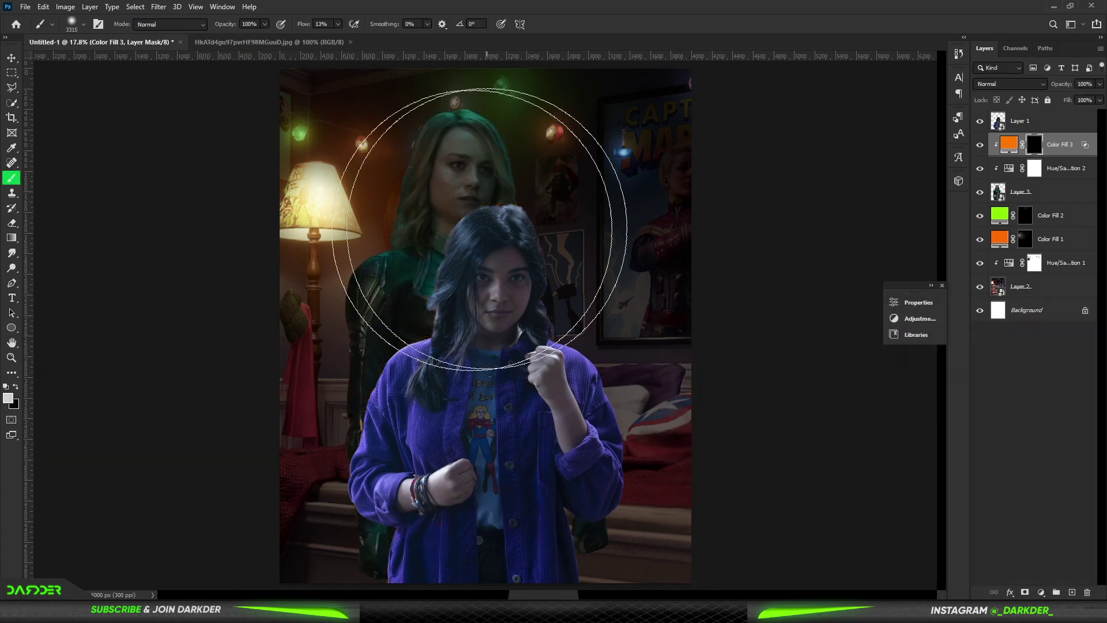
pyautogui.scroll(3, 410, 96)
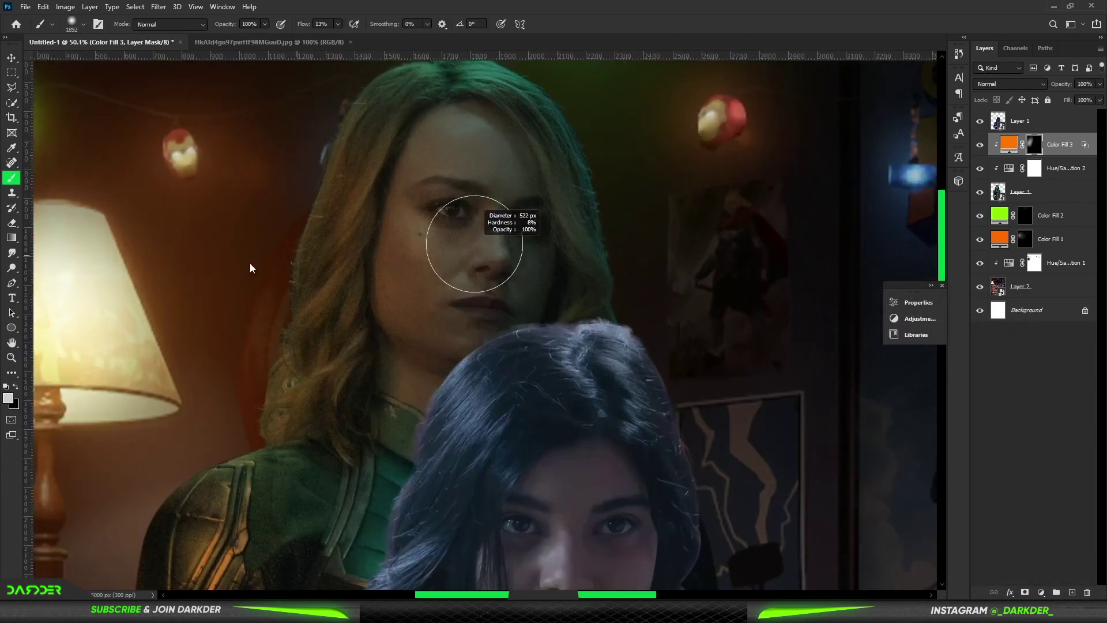
pyautogui.scroll(3, 631, 293)
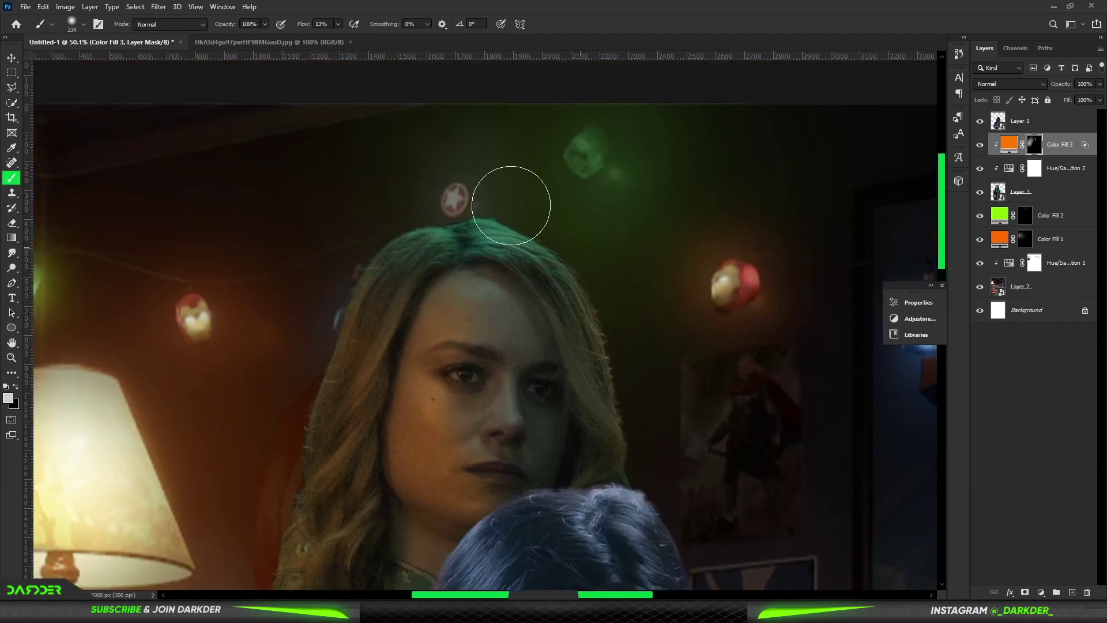
pyautogui.scroll(-4, 272, 545)
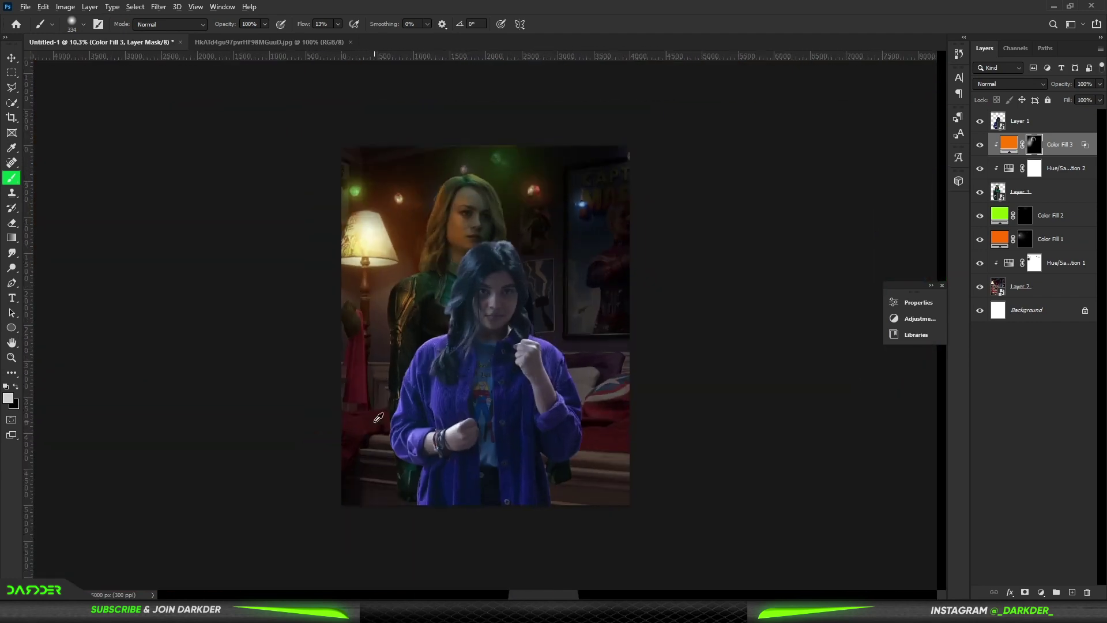
pyautogui.scroll(2, 347, 579)
pyautogui.scroll(-2, 499, 251)
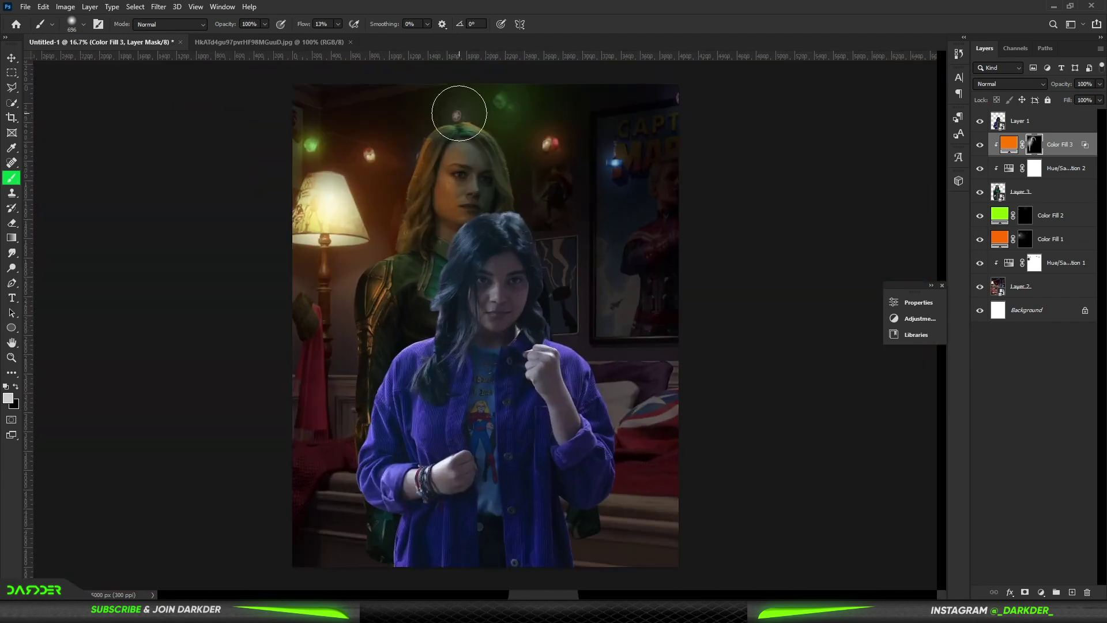
pyautogui.scroll(-1, 458, 104)
# Step: Add a second orange-yellow Solid Color fill in Linear Dodge (Add) with an inverted mask
pyautogui.click(1044, 594)
pyautogui.click(1032, 391)
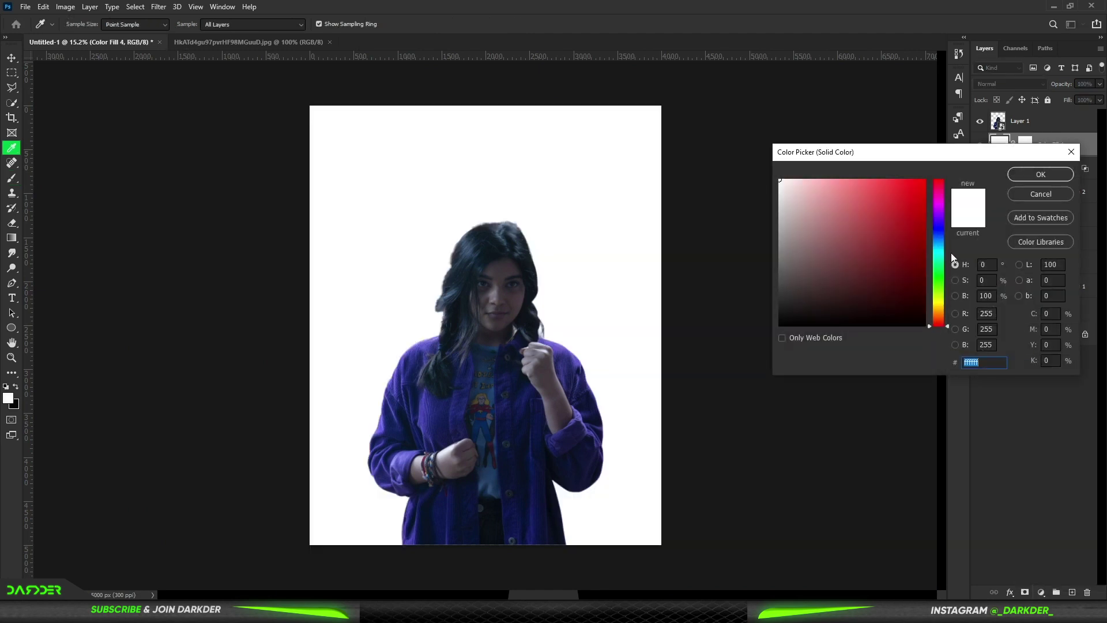
pyautogui.click(940, 307)
pyautogui.click(923, 180)
pyautogui.click(1046, 173)
pyautogui.click(1010, 84)
pyautogui.click(1019, 198)
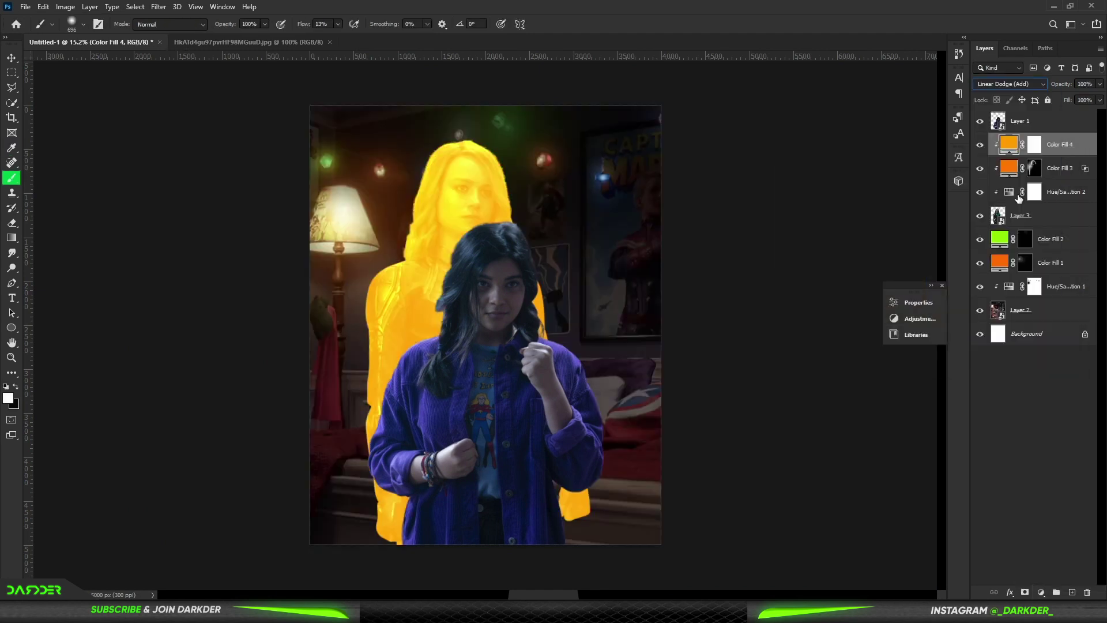
pyautogui.doubleClick(1088, 152)
pyautogui.press('Escape')
pyautogui.click(1034, 144)
pyautogui.hotkey('ctrl', 'i')
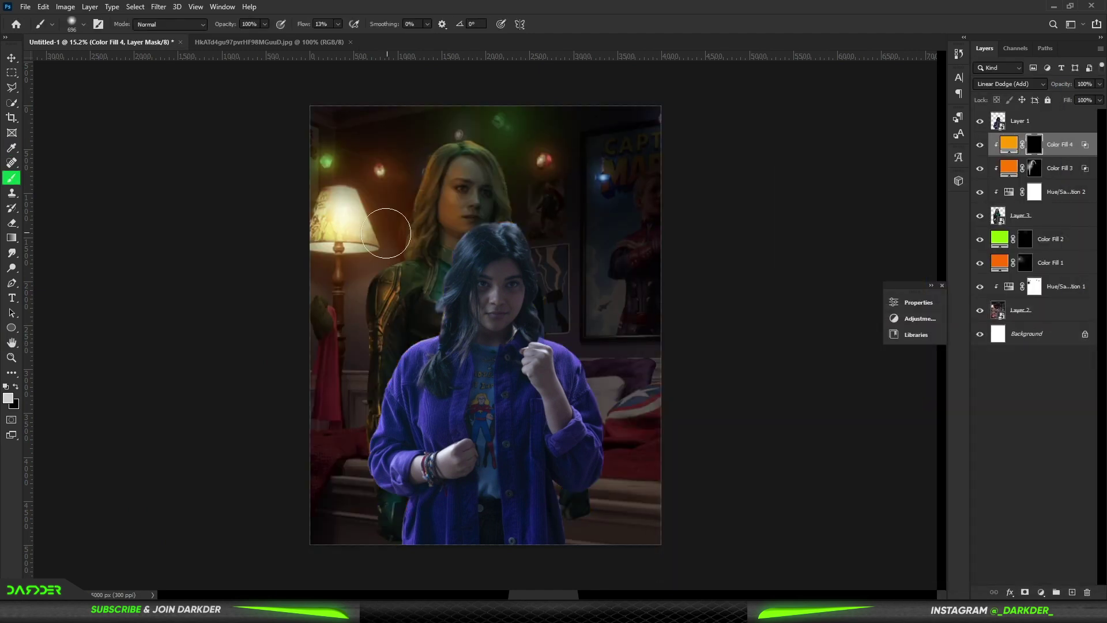
# Step: Paint warm glow down the woman's hair and along its left edge
pyautogui.scroll(6, 401, 425)
pyautogui.moveTo(358, 379); pyautogui.dragTo(478, 292)
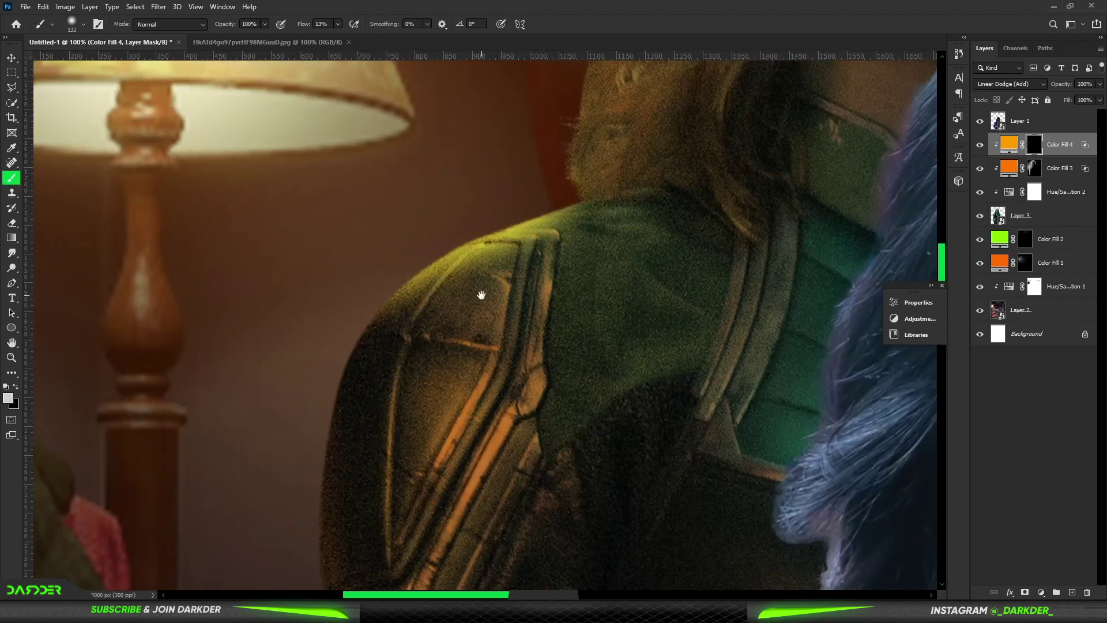
pyautogui.moveTo(351, 344); pyautogui.dragTo(391, 227)
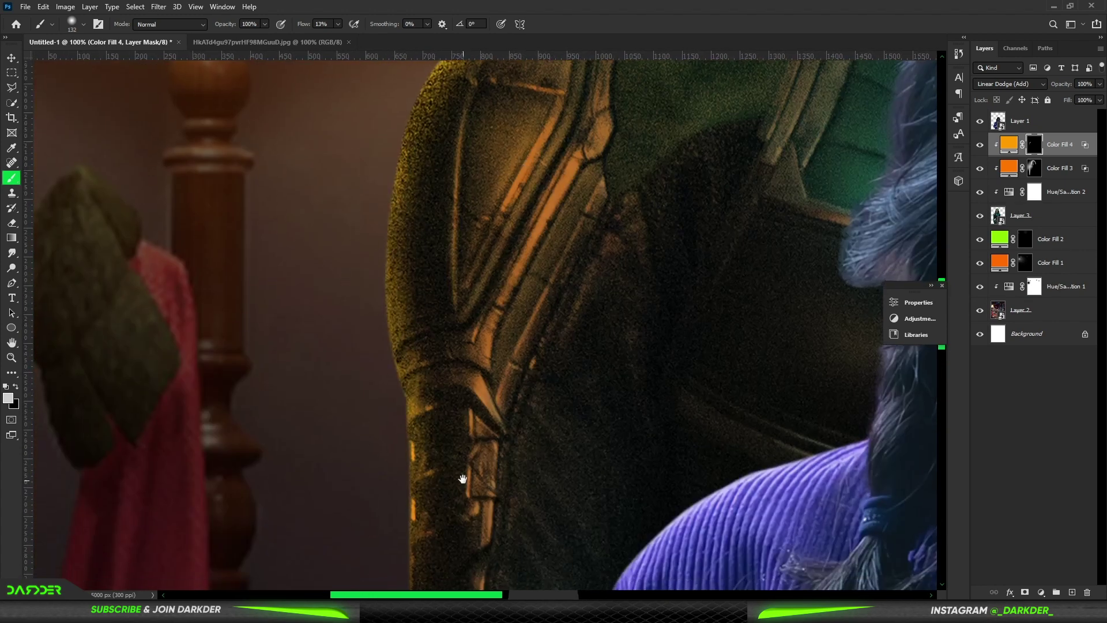
pyautogui.moveTo(461, 474); pyautogui.dragTo(407, 439)
pyautogui.scroll(-3, 509, 387)
pyautogui.scroll(-3, 430, 494)
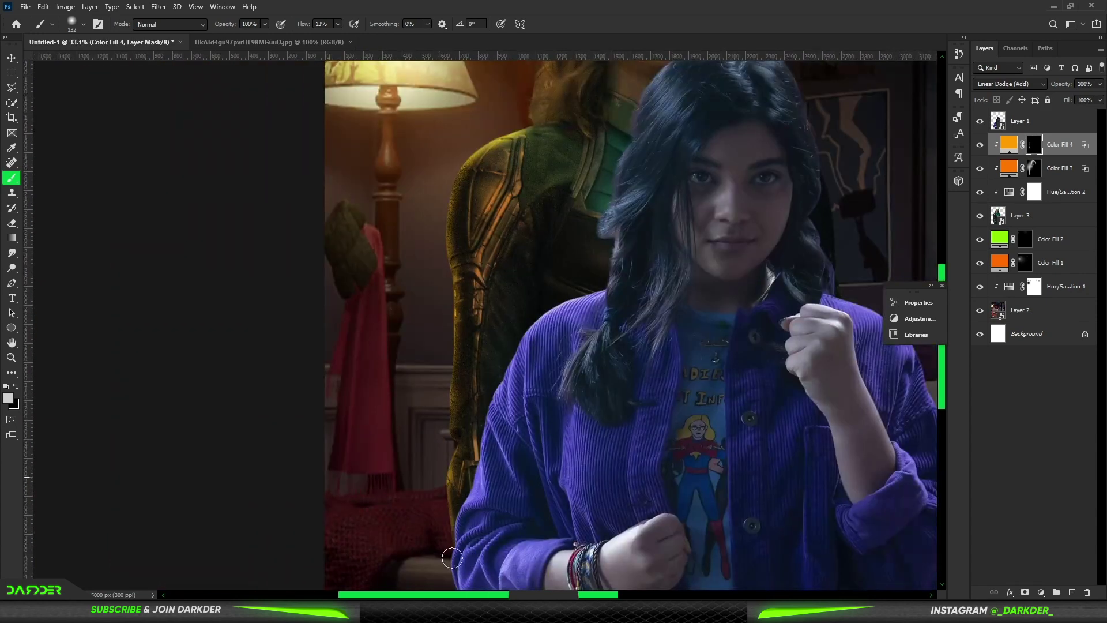
pyautogui.scroll(-2, 456, 231)
pyautogui.scroll(4, 519, 110)
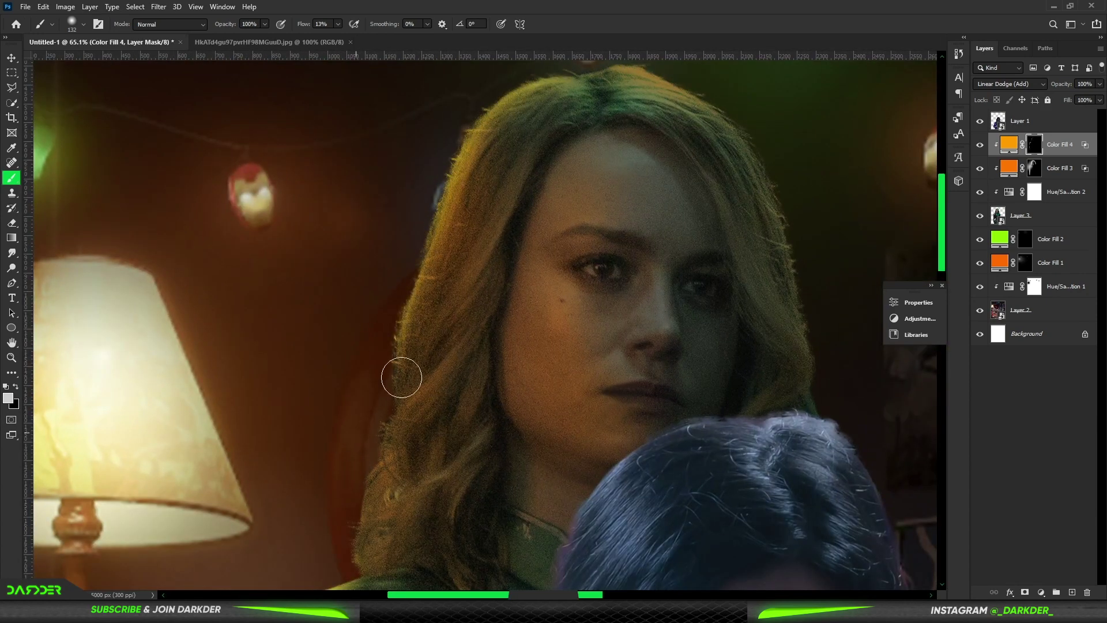
pyautogui.moveTo(508, 180); pyautogui.dragTo(434, 389)
pyautogui.press('x')
pyautogui.press('x')
pyautogui.moveTo(468, 344)
pyautogui.mouseDown()
pyautogui.moveTo(378, 441)
pyautogui.moveTo(383, 524)
pyautogui.mouseUp()
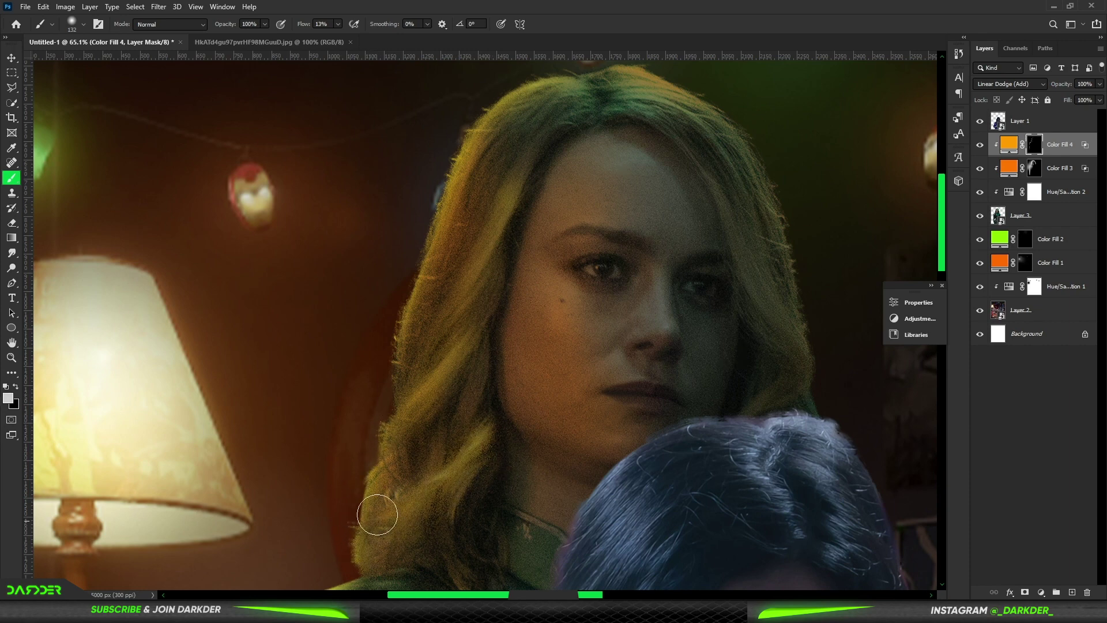
# Step: Add glow along the hair's right edge and over her shoulder and collar
pyautogui.hotkey('ctrl', '0')
pyautogui.scroll(3, 496, 120)
pyautogui.press('x')
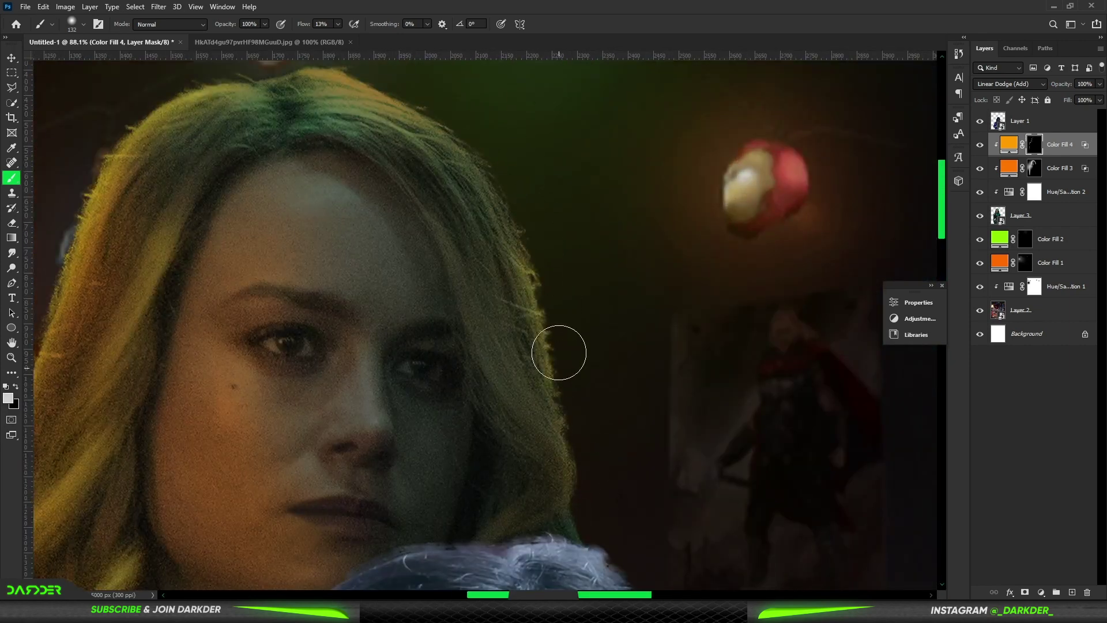
pyautogui.moveTo(559, 353); pyautogui.dragTo(568, 462)
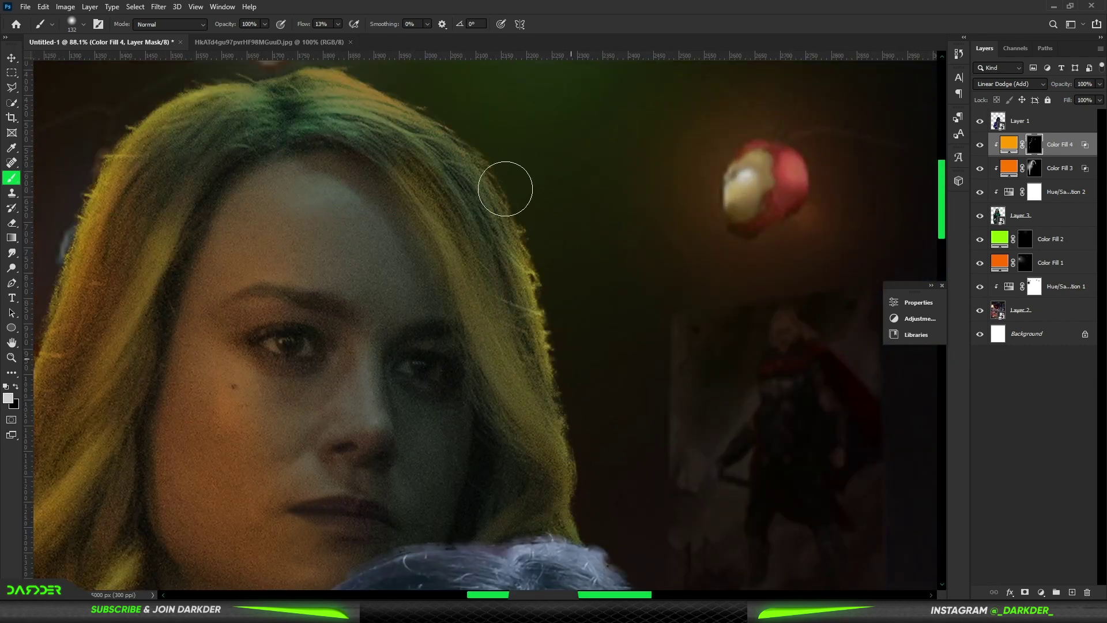
pyautogui.hotkey('ctrl', '0')
pyautogui.scroll(-2, 451, 288)
pyautogui.scroll(3, 451, 289)
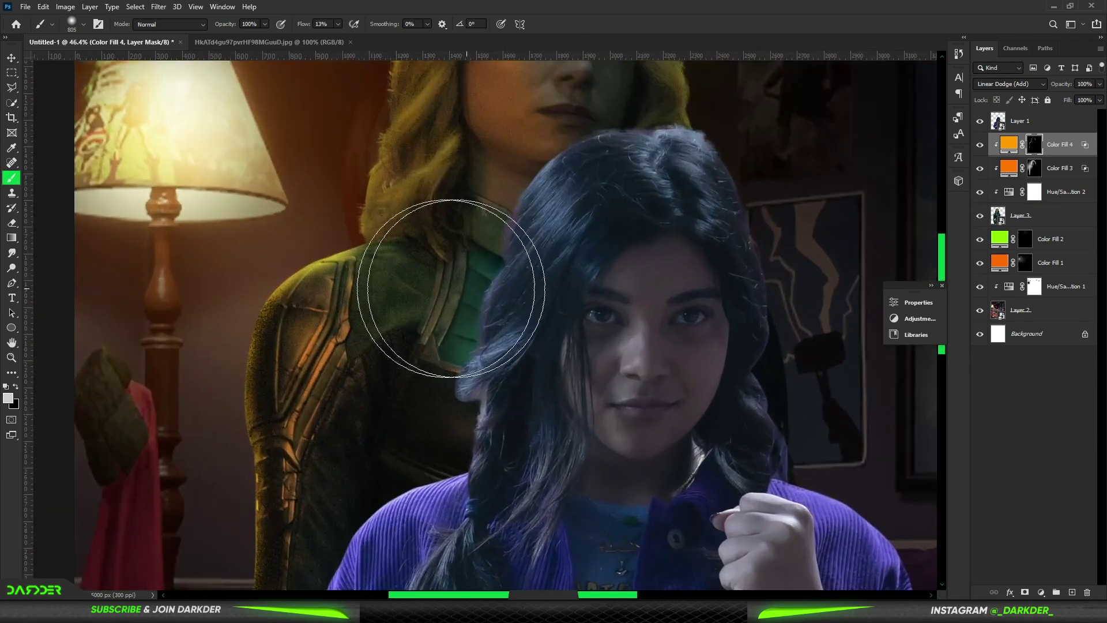
pyautogui.moveTo(451, 288); pyautogui.dragTo(359, 236)
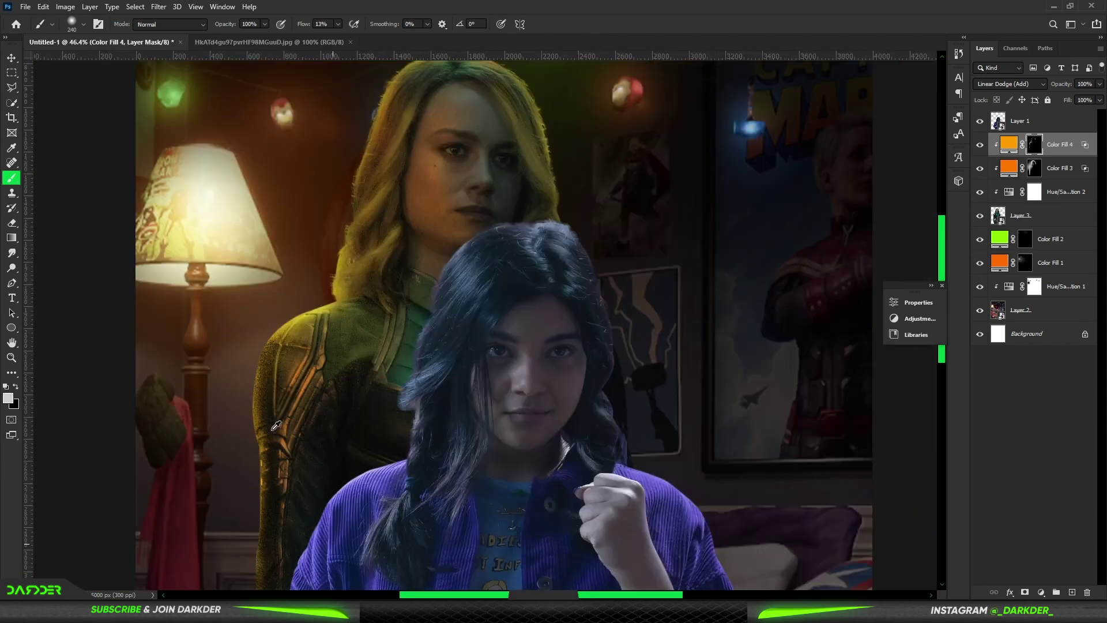
pyautogui.scroll(-5, 279, 308)
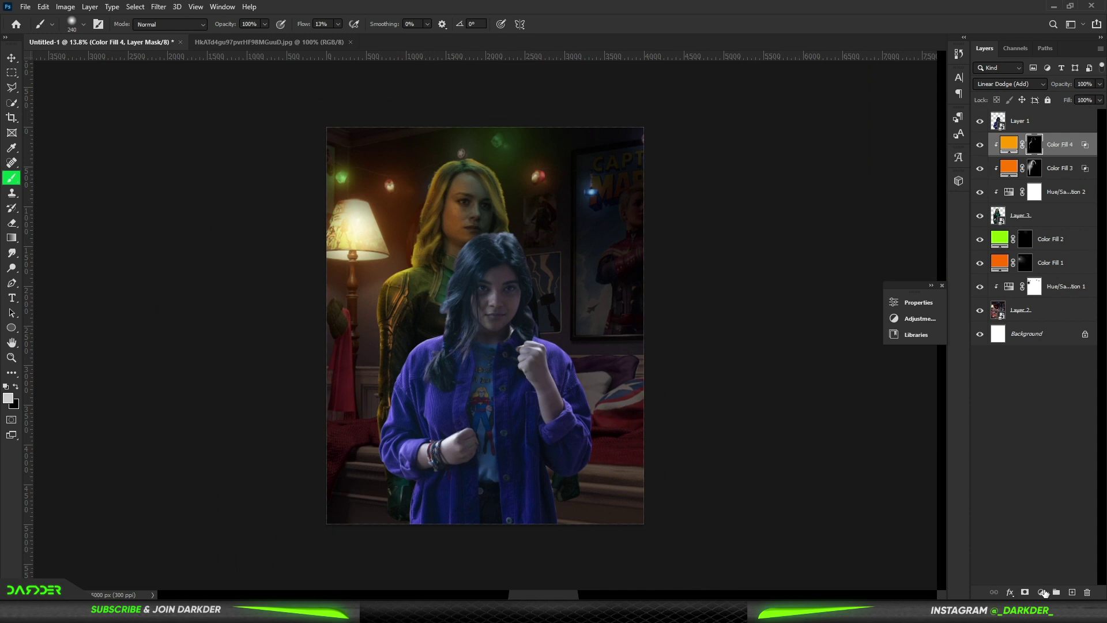
pyautogui.click(1045, 120)
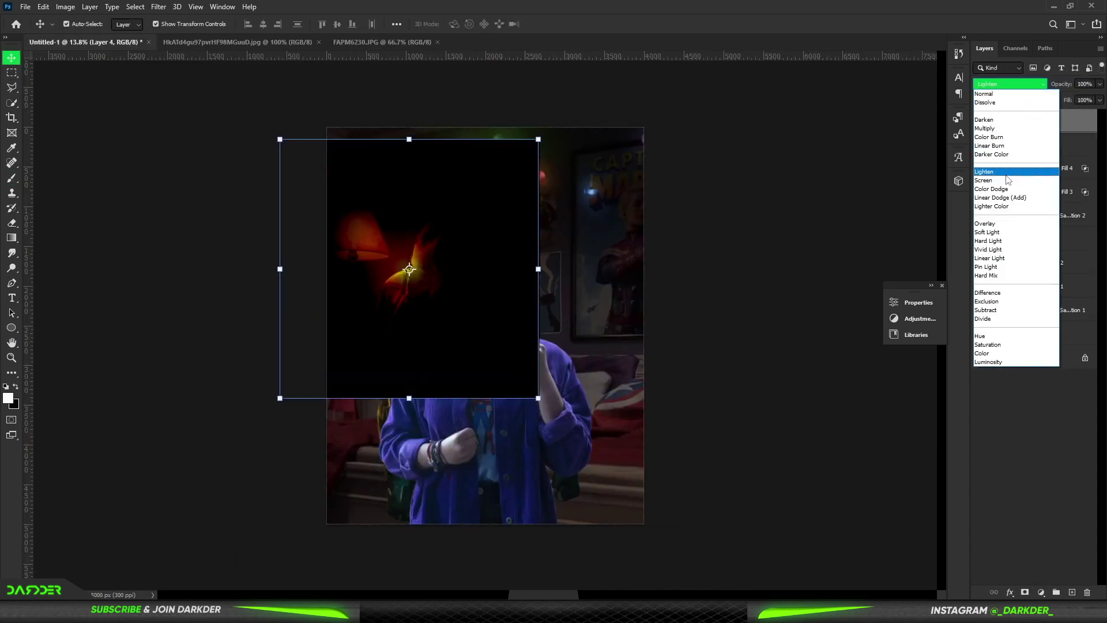
# Step: Put the flare below Layer 3 in Linear Dodge (Add) at 43% opacity, hue +53
pyautogui.moveTo(1037, 217); pyautogui.dragTo(1032, 249)
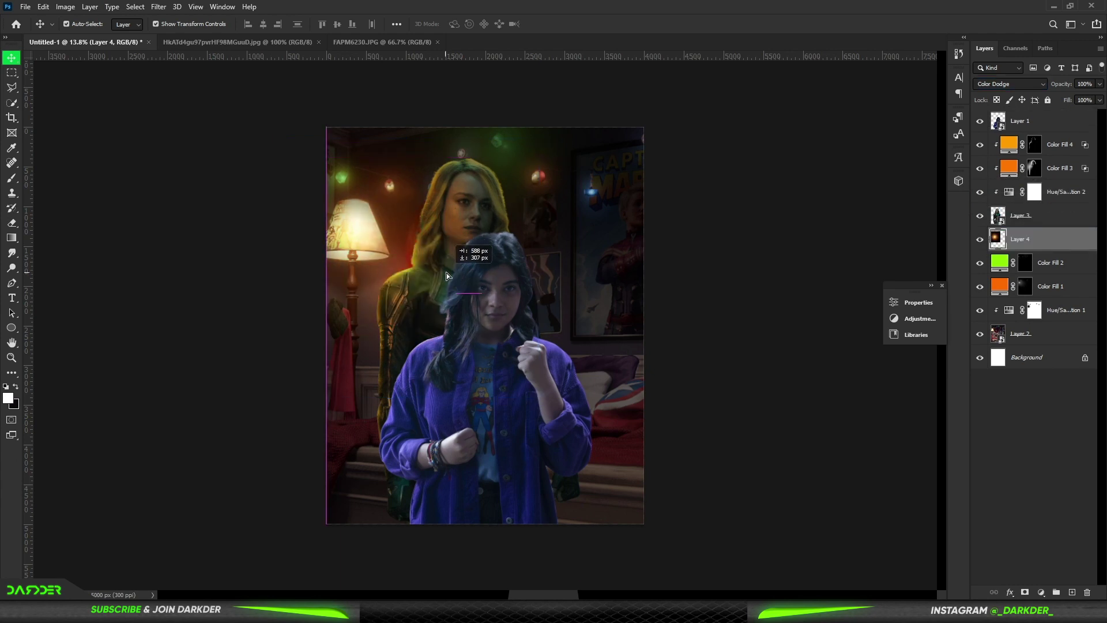
pyautogui.moveTo(396, 248); pyautogui.dragTo(449, 272)
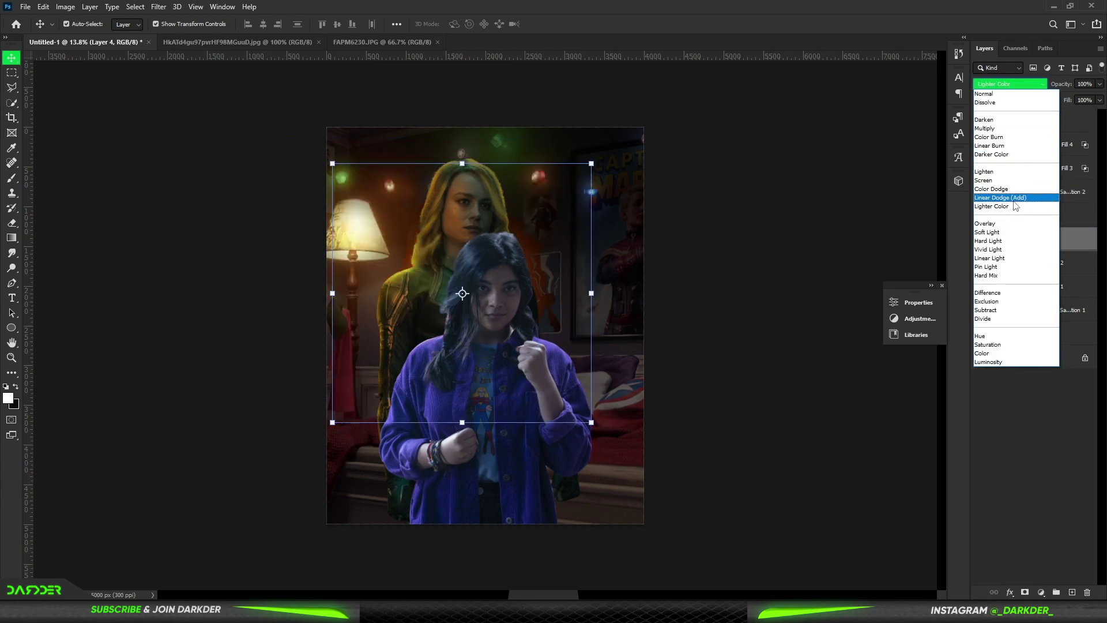
pyautogui.click(1001, 198)
pyautogui.moveTo(1060, 85); pyautogui.dragTo(1047, 90)
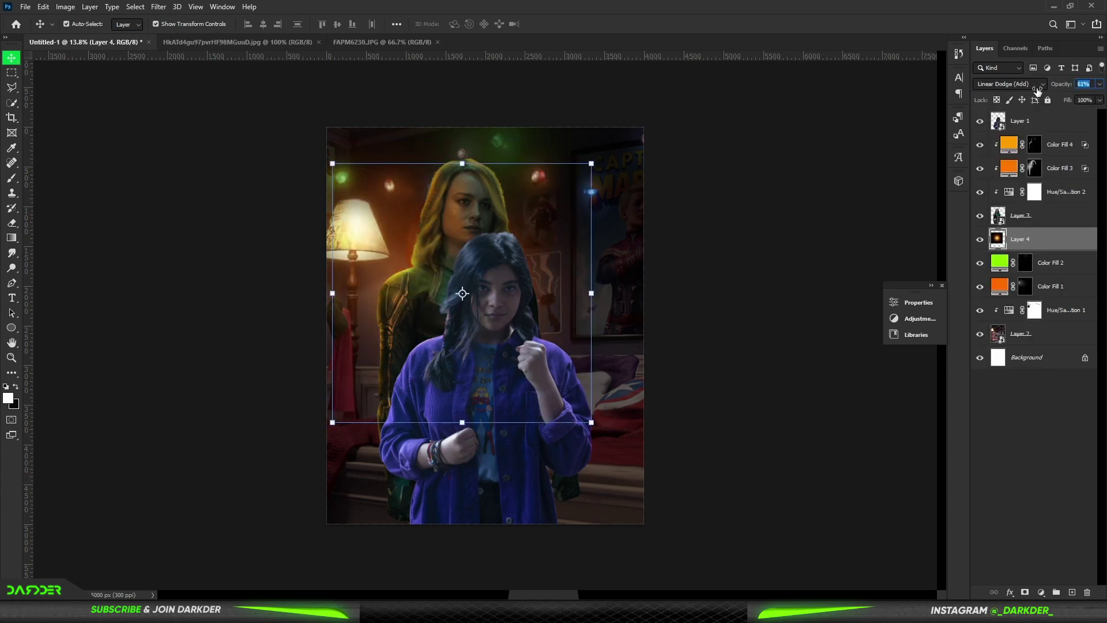
pyautogui.scroll(2, 484, 319)
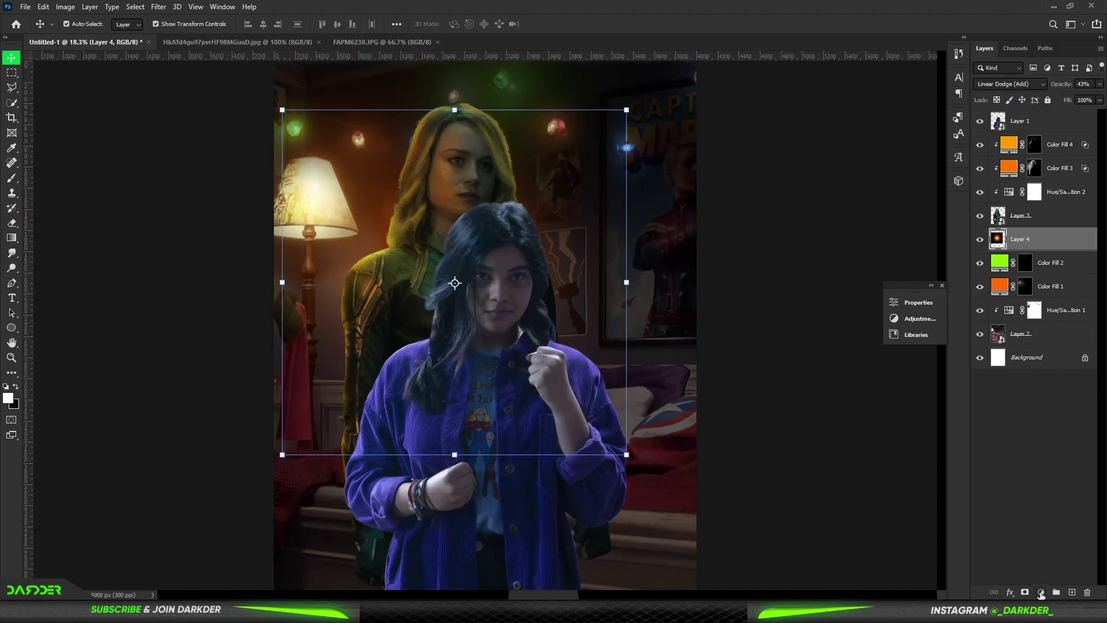
pyautogui.moveTo(797, 381); pyautogui.dragTo(829, 385)
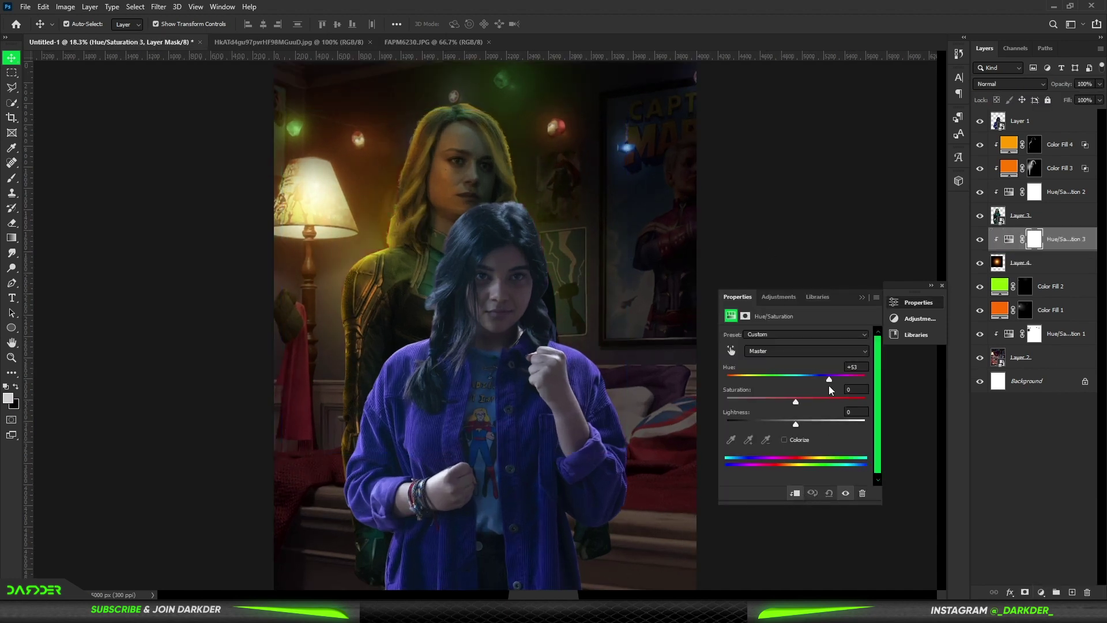
# Step: Bring the FAPM6230 image in as Layer 5 in Linear Dodge (Add), positioned over the girl
pyautogui.click(862, 297)
pyautogui.click(424, 51)
pyautogui.moveTo(461, 323); pyautogui.dragTo(457, 322)
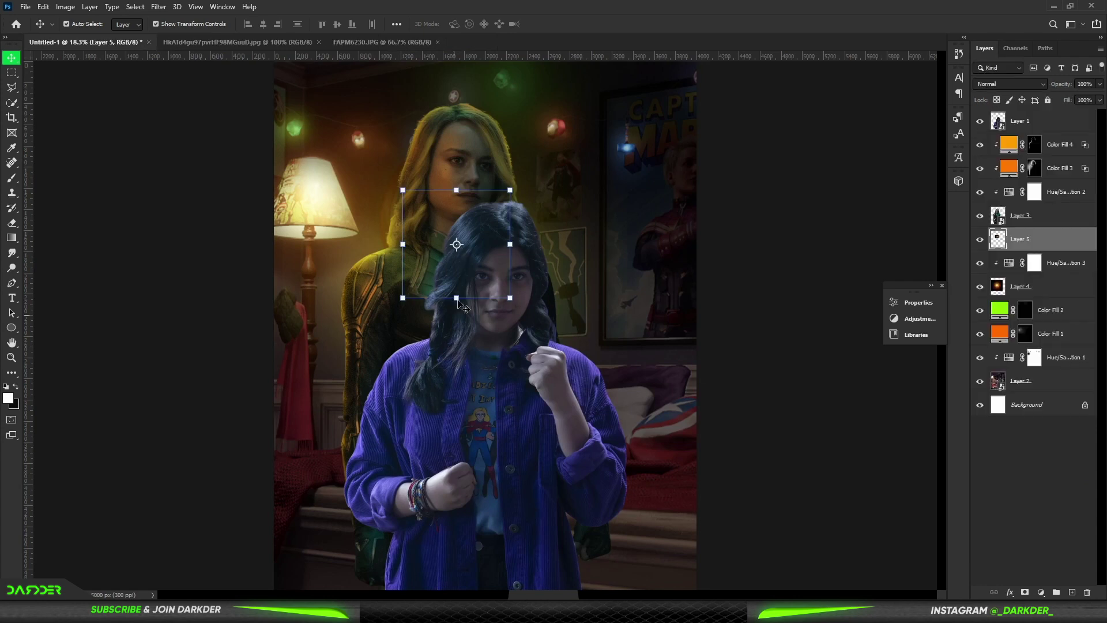
pyautogui.moveTo(1021, 239); pyautogui.dragTo(1055, 122)
pyautogui.click(1009, 84)
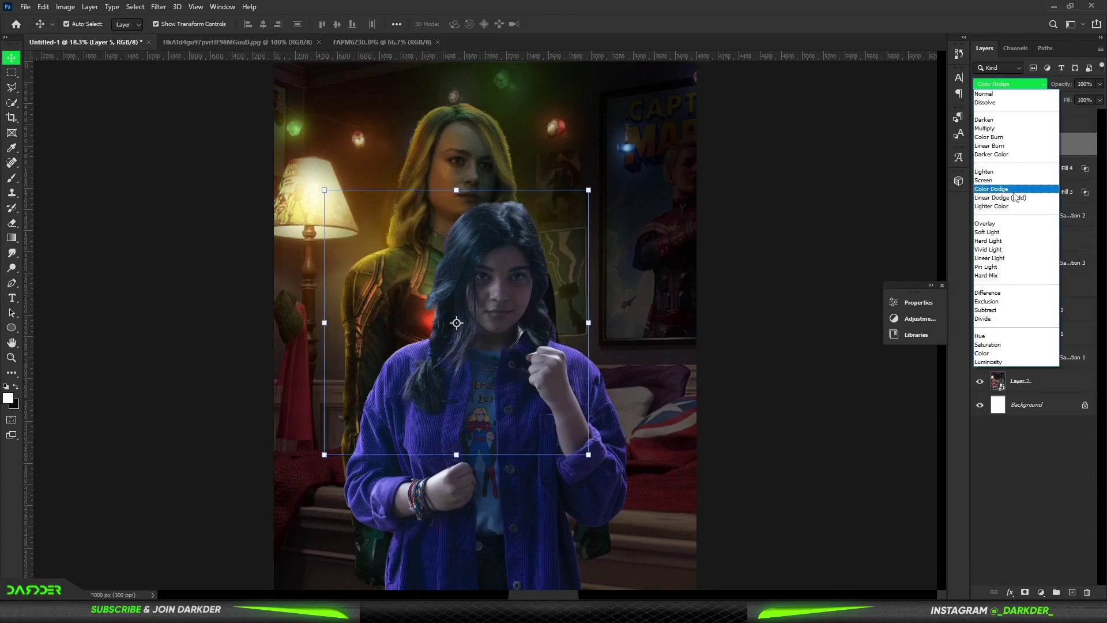
pyautogui.click(1002, 195)
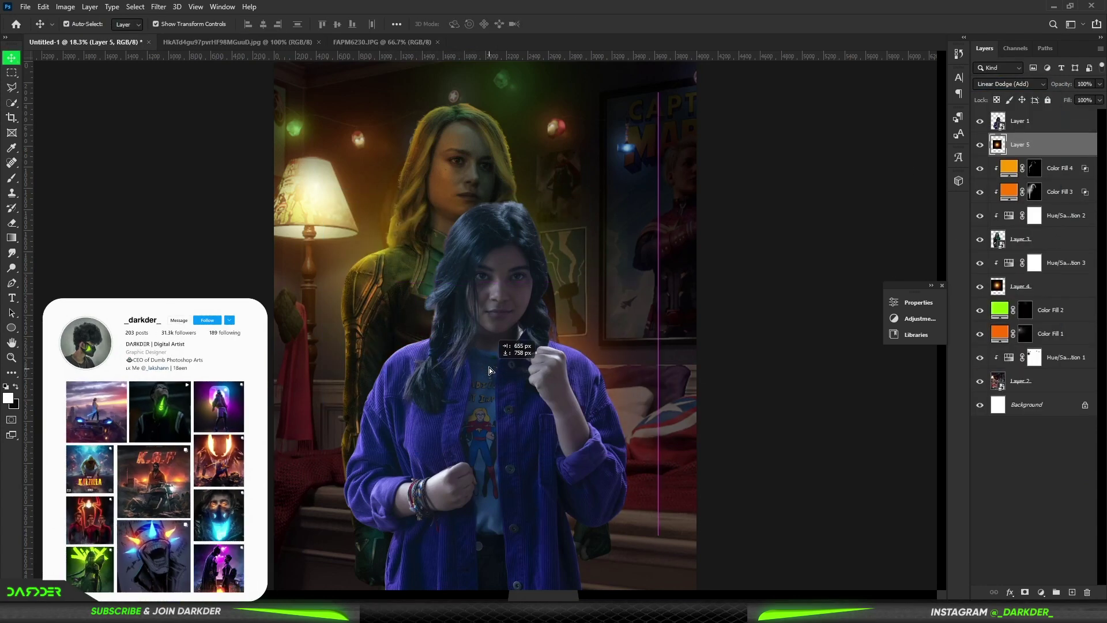
pyautogui.moveTo(496, 383); pyautogui.dragTo(494, 369)
# Step: Add a clipped Hue/Saturation 4 above Layer 5 with hue −108 for a magenta tint
pyautogui.click(1041, 593)
pyautogui.click(1038, 484)
pyautogui.moveTo(796, 379); pyautogui.dragTo(747, 380)
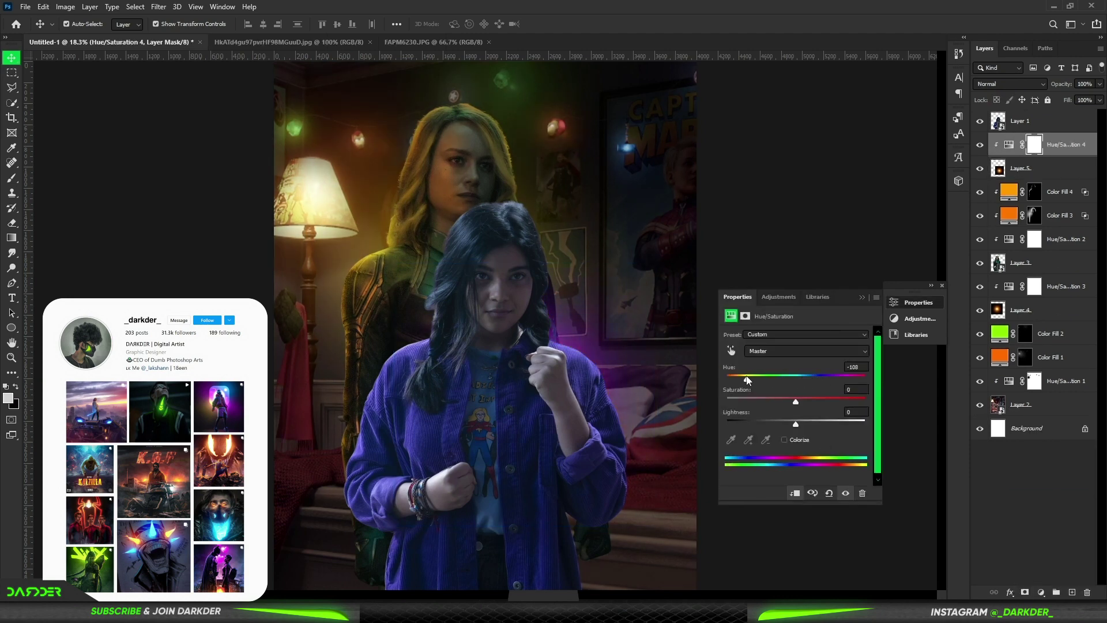
# Step: Free Transform Layer 5 to move it into place and stretch it taller
pyautogui.click(861, 298)
pyautogui.hotkey('ctrl', '-')
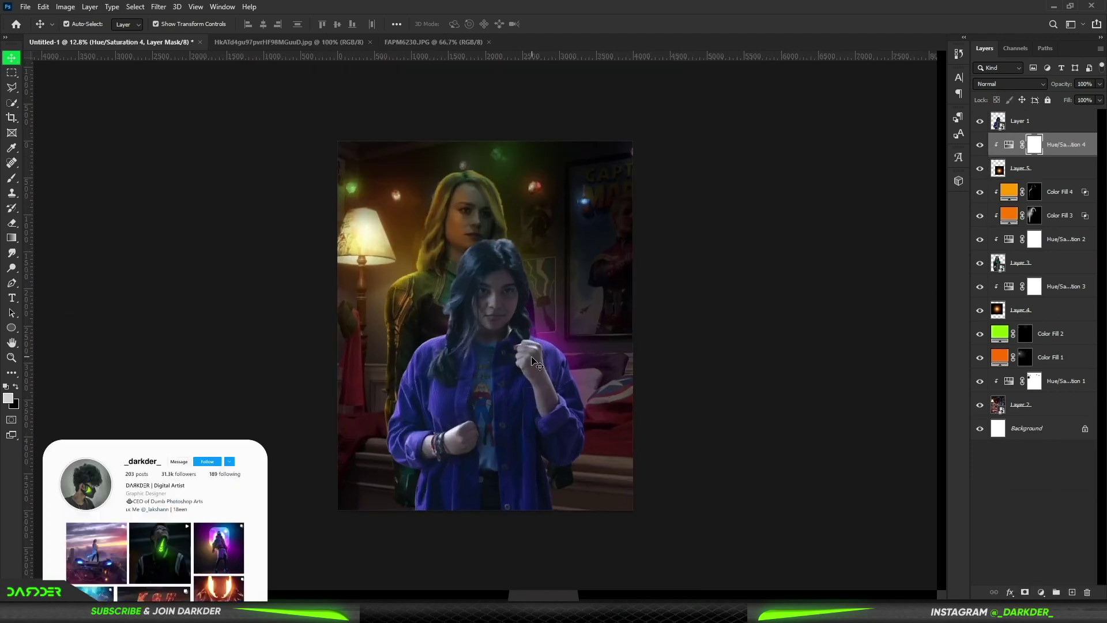
pyautogui.hotkey('ctrl', 't')
pyautogui.moveTo(540, 255); pyautogui.dragTo(542, 312)
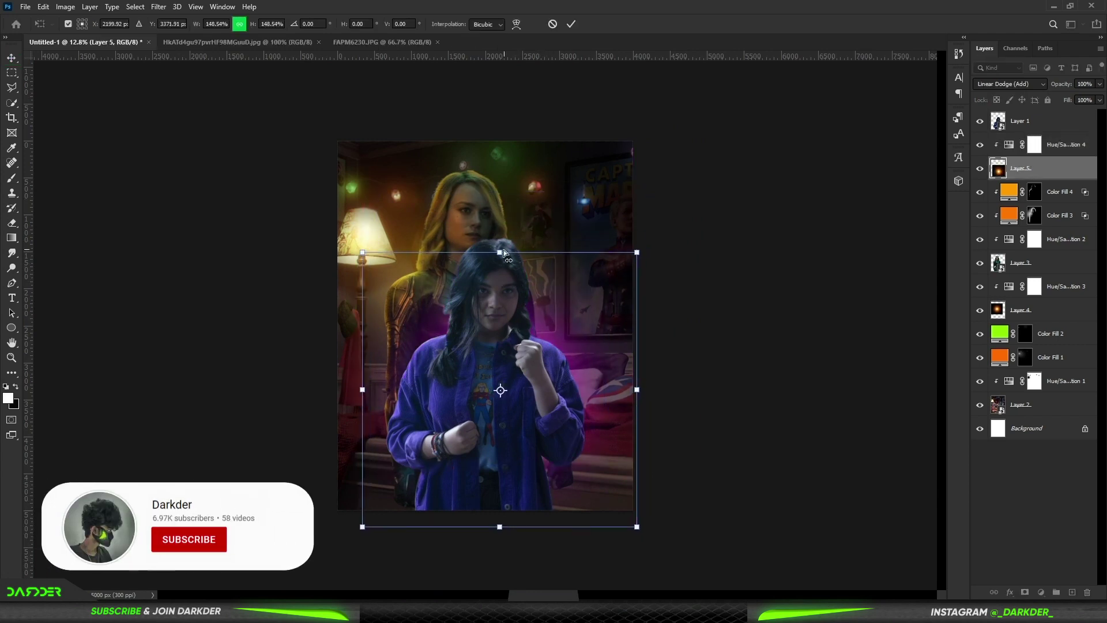
pyautogui.moveTo(503, 252); pyautogui.dragTo(504, 202)
pyautogui.press('Return')
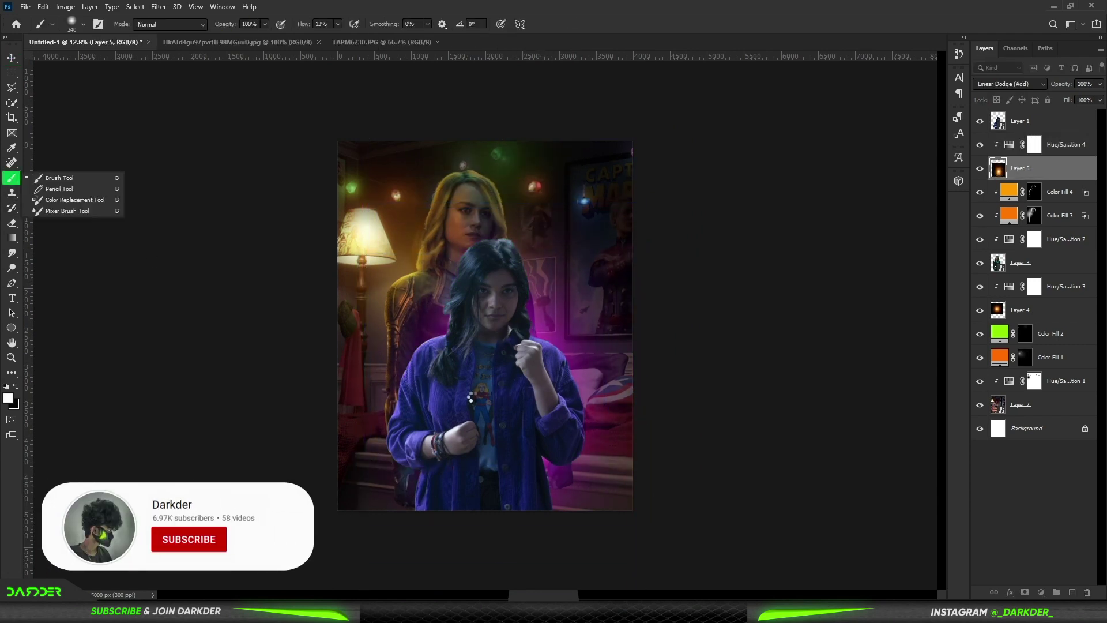
# Step: Erase parts of the overlay with a large soft Eraser, then select Layer 1
pyautogui.click(12, 222)
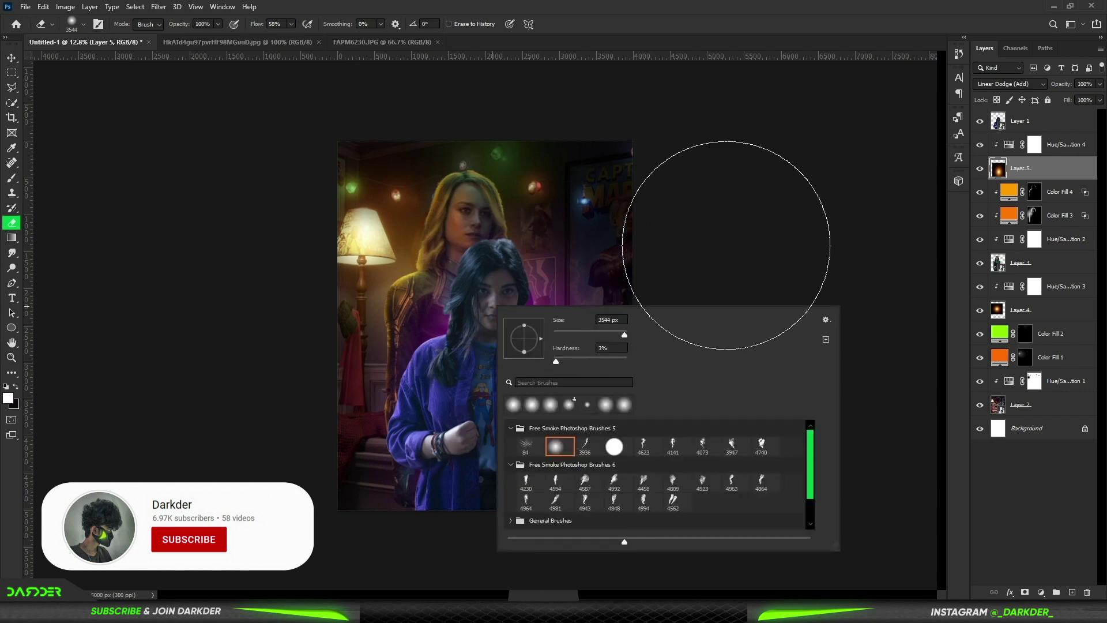
pyautogui.click(717, 247)
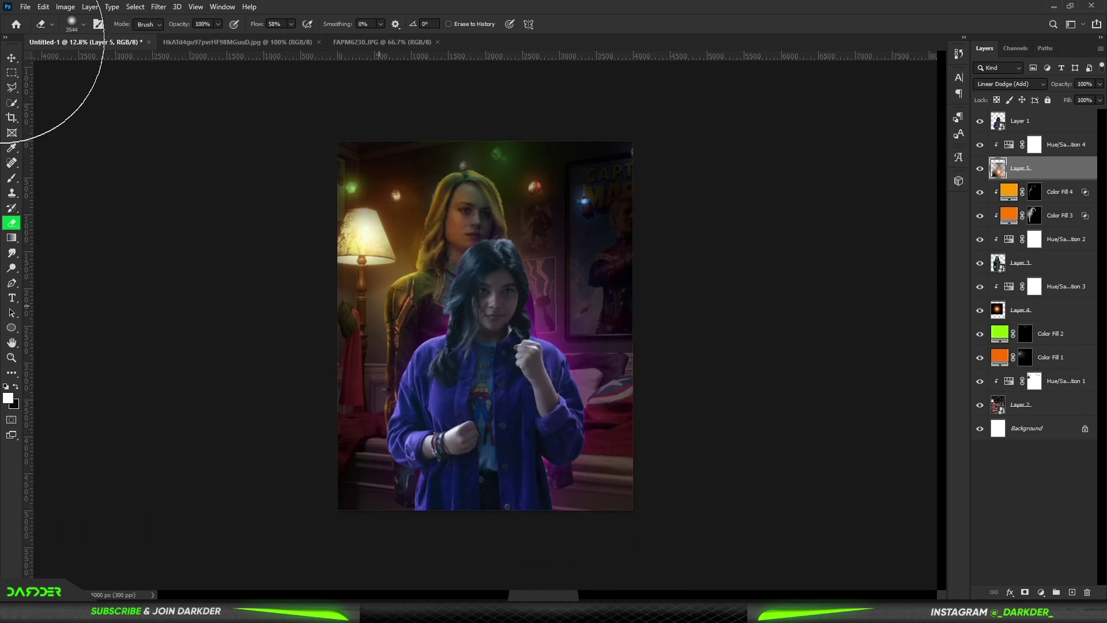
pyautogui.click(12, 57)
pyautogui.hotkey('ctrl', '0')
pyautogui.click(1020, 120)
pyautogui.click(1041, 592)
# Step: Clip a Hue/Saturation adjustment to Layer 1 with Lightness −34
pyautogui.click(1047, 482)
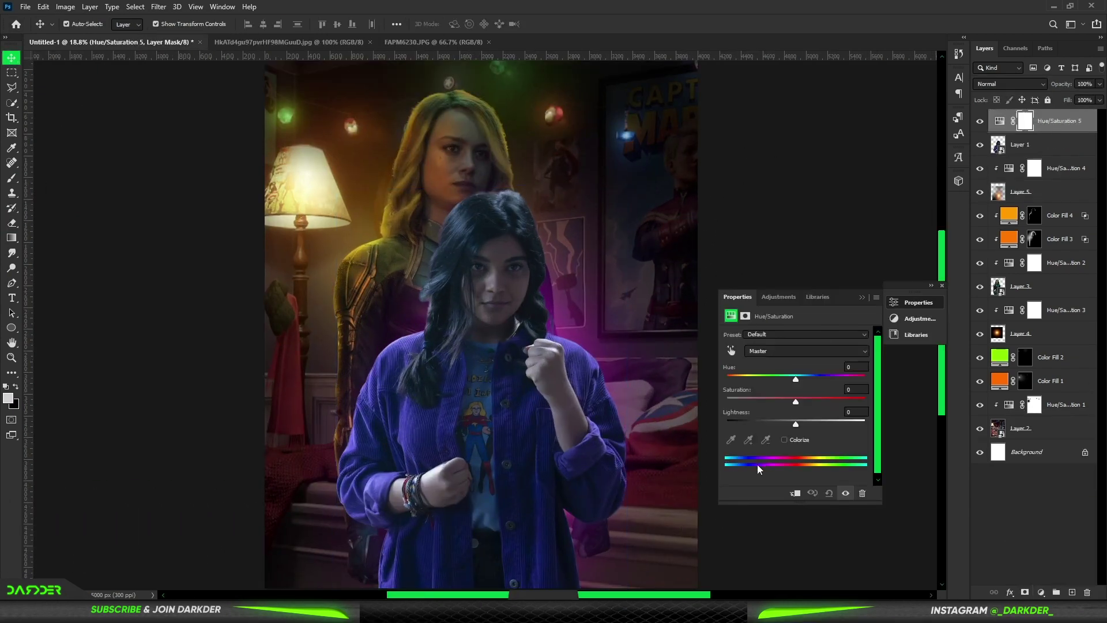
pyautogui.click(795, 493)
pyautogui.moveTo(796, 420); pyautogui.dragTo(768, 426)
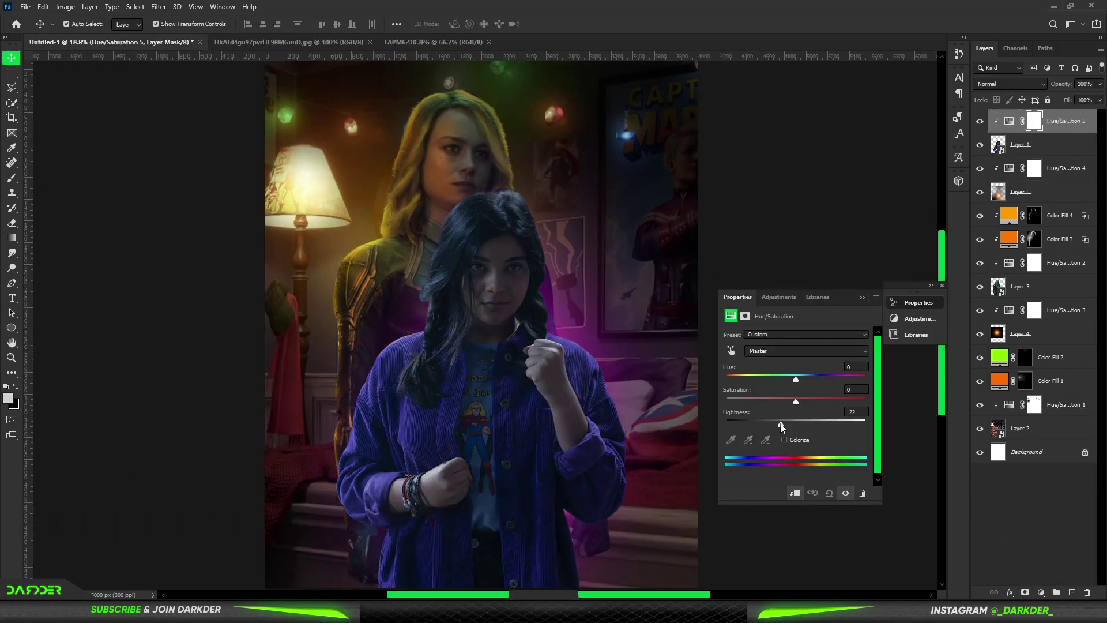
pyautogui.click(862, 297)
# Step: Add a vivid purple Solid Color fill layer above the girl
pyautogui.click(1041, 593)
pyautogui.click(1038, 390)
pyautogui.click(945, 248)
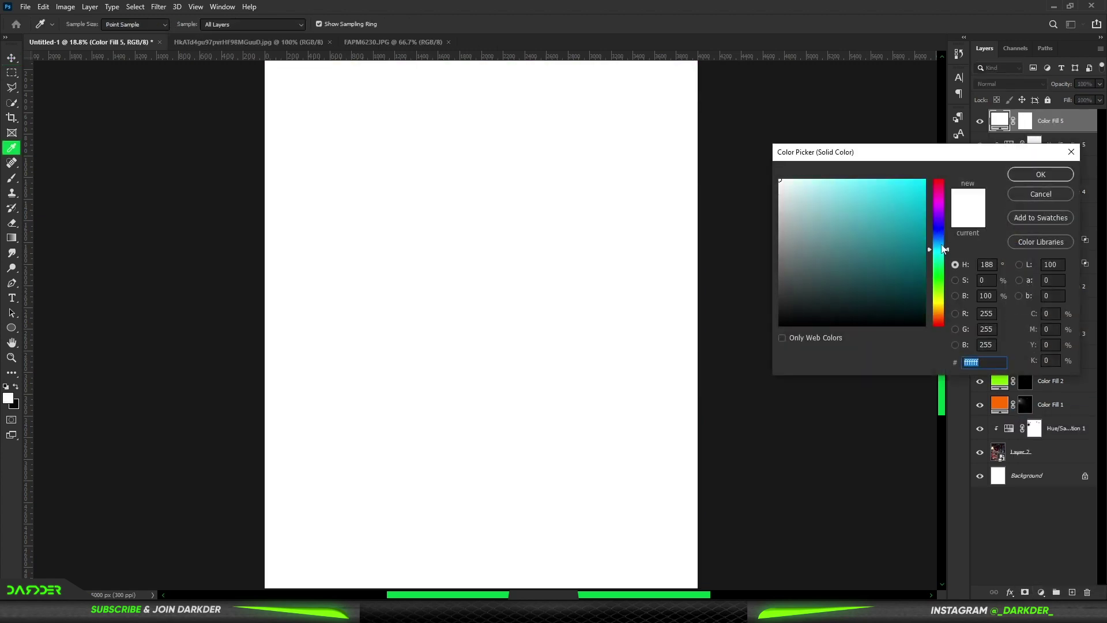
pyautogui.click(943, 221)
pyautogui.click(930, 180)
pyautogui.click(1044, 173)
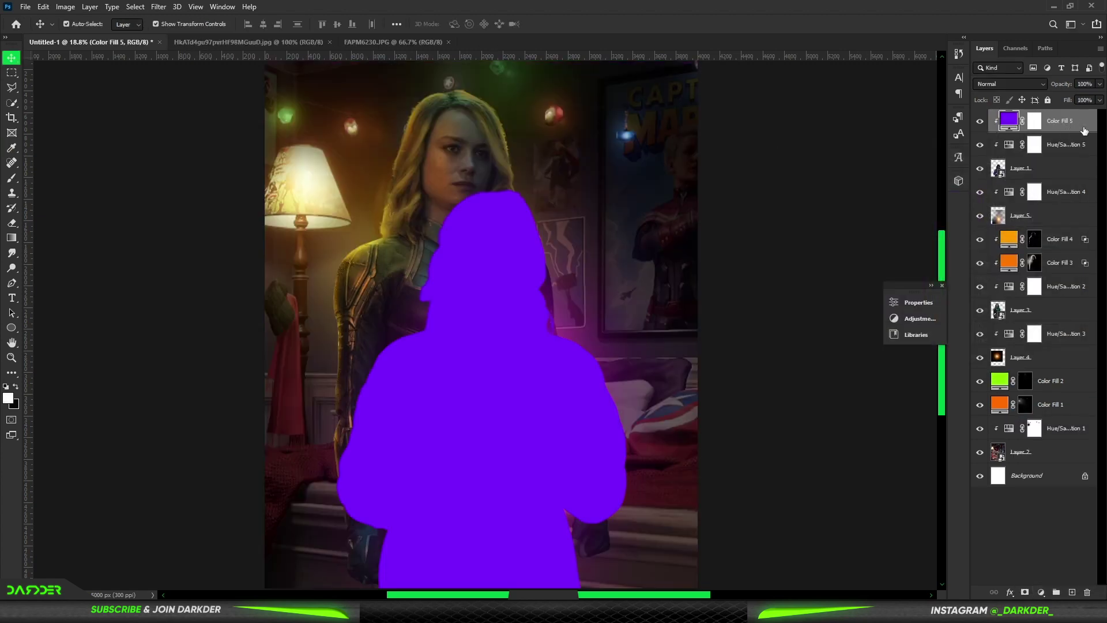
# Step: Set the purple fill's Blend If Underlying to 43/73 and invert its mask to black
pyautogui.doubleClick(1082, 126)
pyautogui.moveTo(813, 536); pyautogui.dragTo(839, 531)
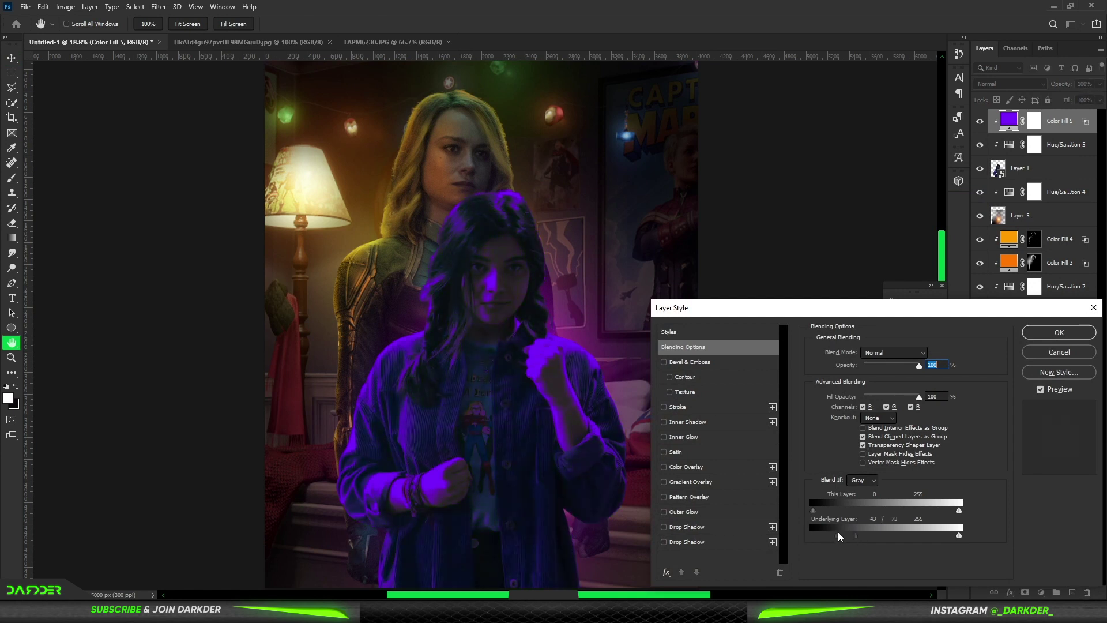
pyautogui.click(1059, 332)
pyautogui.click(1034, 121)
pyautogui.hotkey('ctrl', 'i')
pyautogui.press('b')
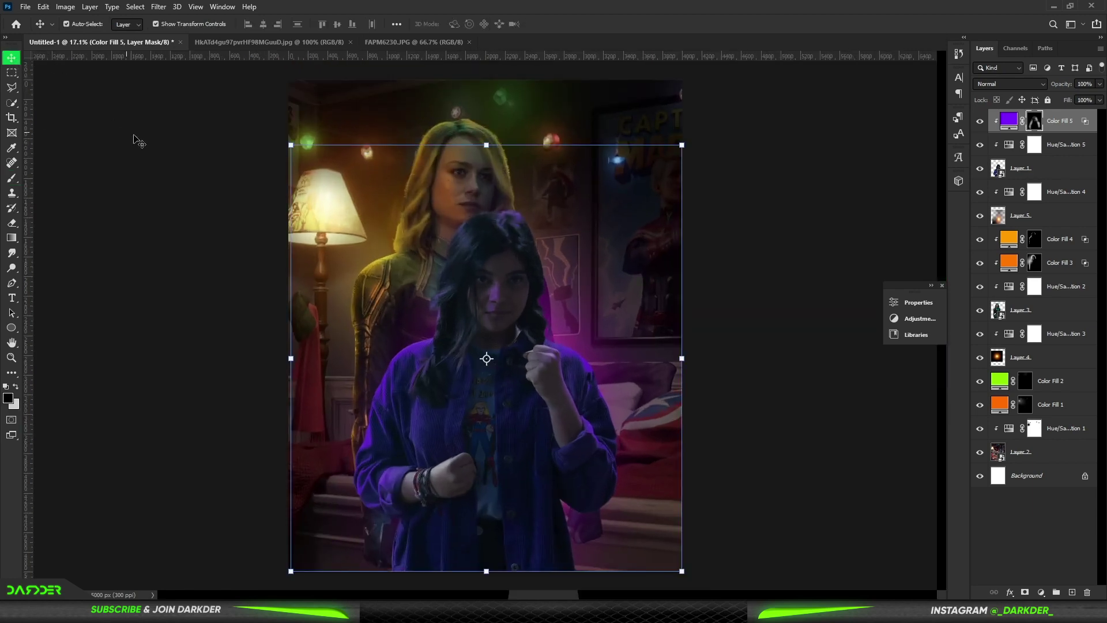
pyautogui.click(1034, 191)
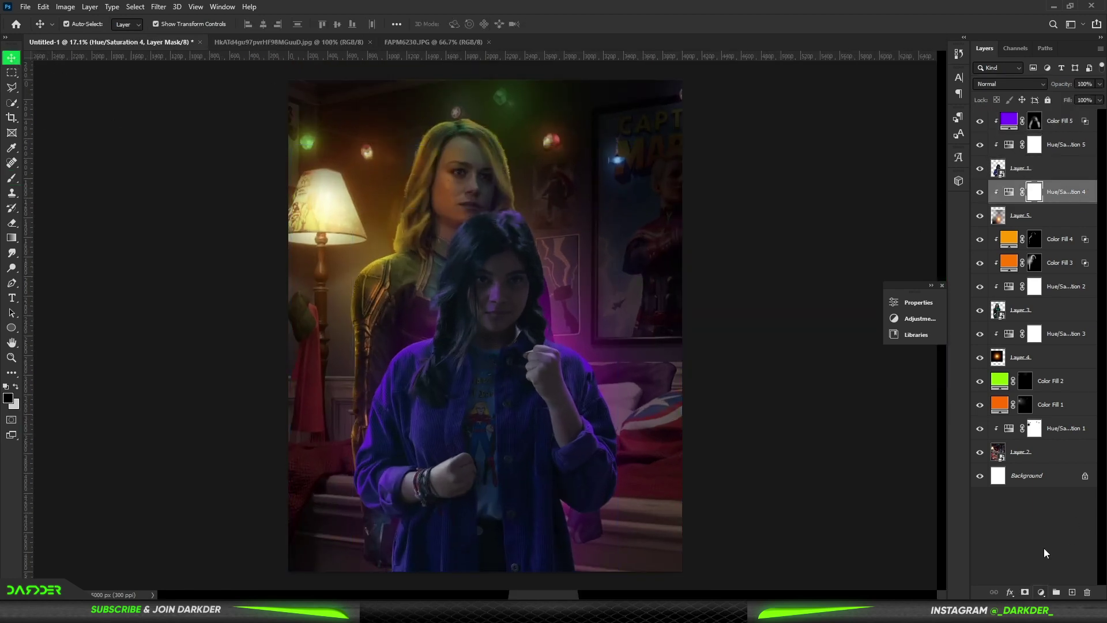
# Step: Add an Exposure adjustment clipped to the girl with raised exposure
pyautogui.click(1061, 123)
pyautogui.click(1041, 592)
pyautogui.click(1032, 471)
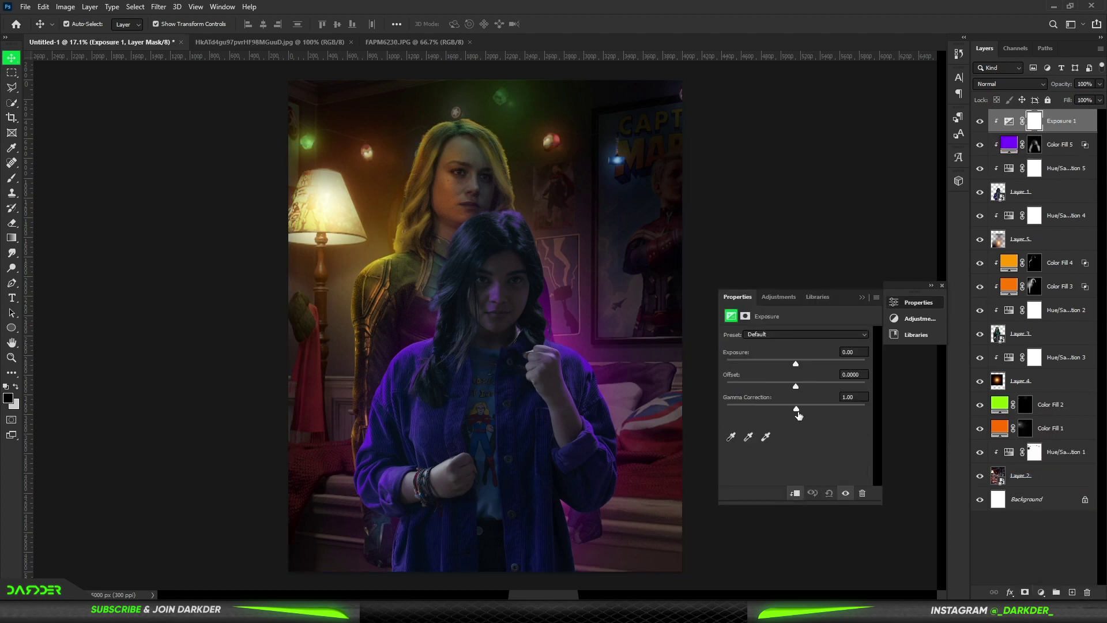
pyautogui.moveTo(796, 363); pyautogui.dragTo(840, 363)
pyautogui.click(917, 302)
# Step: Try Vivid Light on Exposure 1 and split its underlying blend range to 32/120
pyautogui.click(1010, 83)
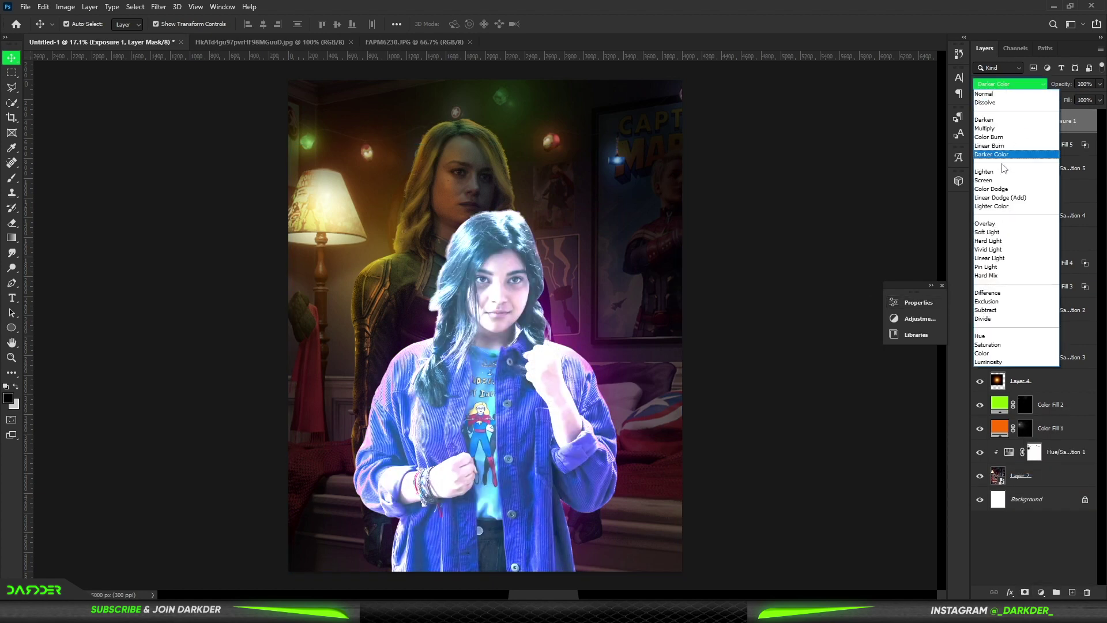
pyautogui.click(1000, 249)
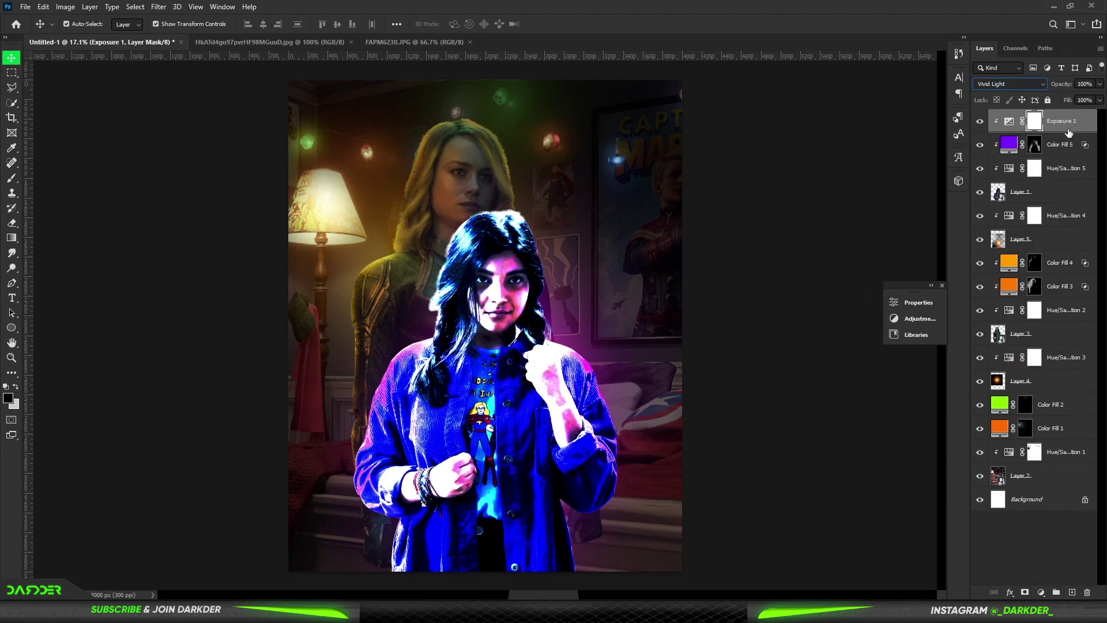
pyautogui.doubleClick(1069, 133)
pyautogui.moveTo(815, 534); pyautogui.dragTo(889, 530)
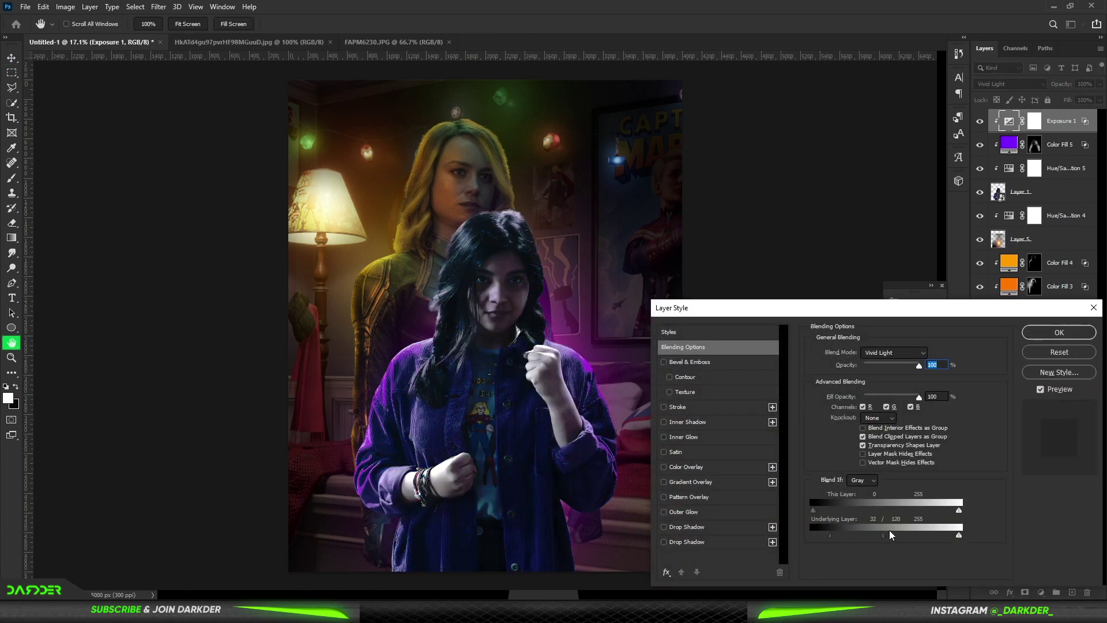
pyautogui.click(1059, 332)
# Step: Reset Exposure 1's underlying blend range to 63/120 and invert its mask to black
pyautogui.click(1021, 192)
pyautogui.press('v')
pyautogui.scroll(5, 551, 386)
pyautogui.click(1010, 83)
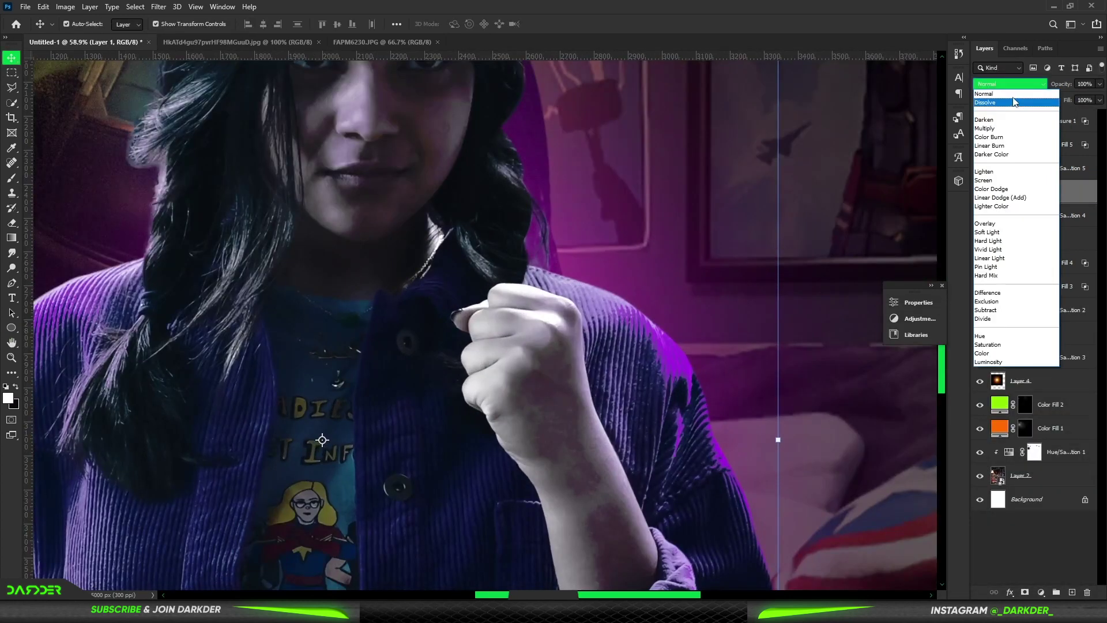
pyautogui.press('Escape')
pyautogui.click(1035, 121)
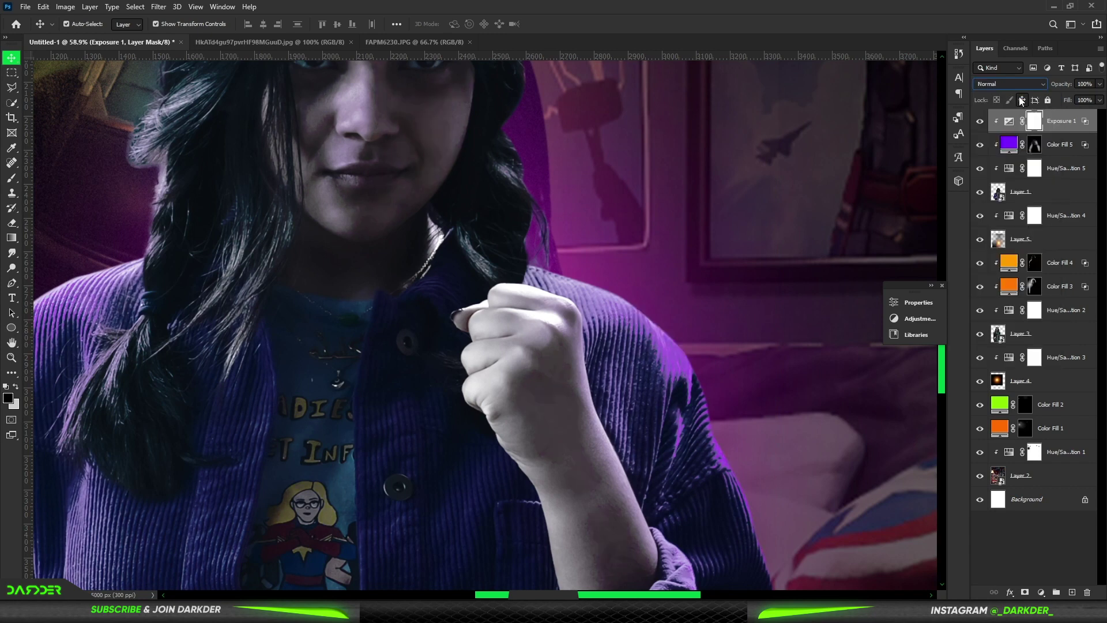
pyautogui.doubleClick(1088, 121)
pyautogui.moveTo(813, 536); pyautogui.dragTo(853, 538)
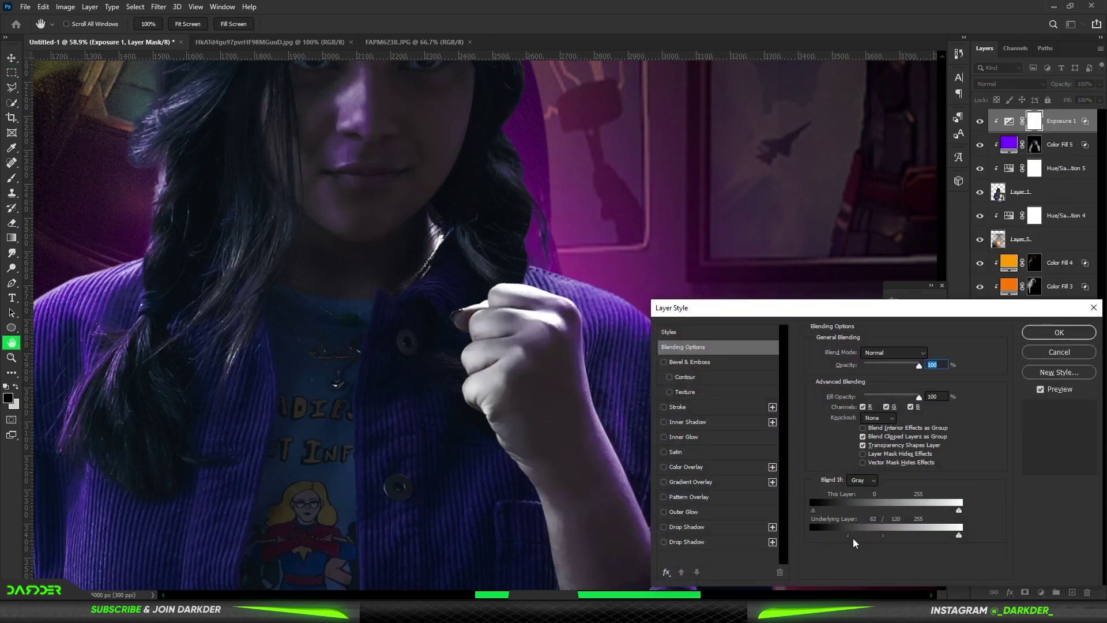
pyautogui.click(1058, 333)
pyautogui.hotkey('ctrl', 'i')
# Step: Paint white on the Exposure 1 mask to brighten the raised fist, lower fist and arm
pyautogui.press('b')
pyautogui.press('x')
pyautogui.scroll(3, 474, 413)
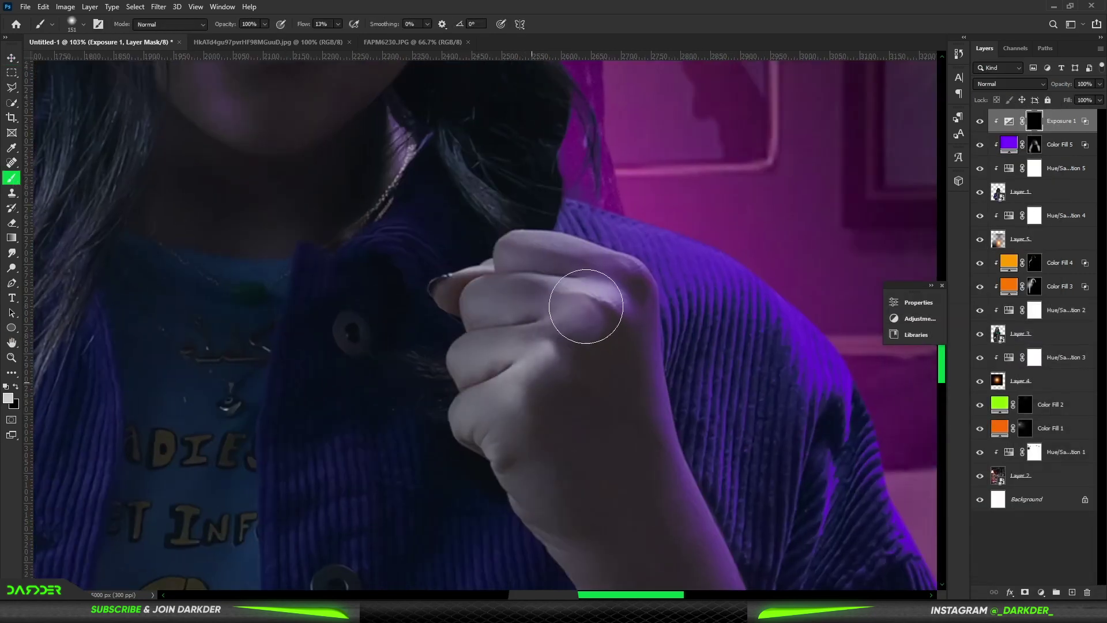
pyautogui.moveTo(586, 306)
pyautogui.mouseDown()
pyautogui.moveTo(620, 348)
pyautogui.moveTo(529, 369)
pyautogui.mouseUp()
pyautogui.scroll(-5, 561, 240)
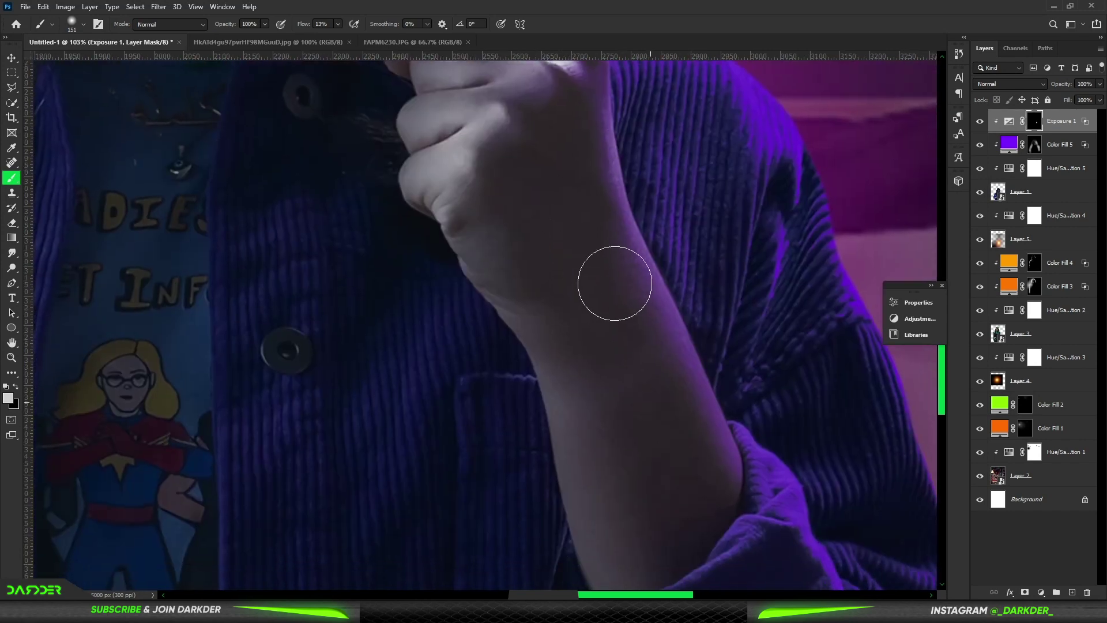
pyautogui.scroll(-5, 614, 283)
pyautogui.scroll(3, 420, 502)
pyautogui.moveTo(420, 502); pyautogui.dragTo(495, 470)
pyautogui.scroll(2, 444, 147)
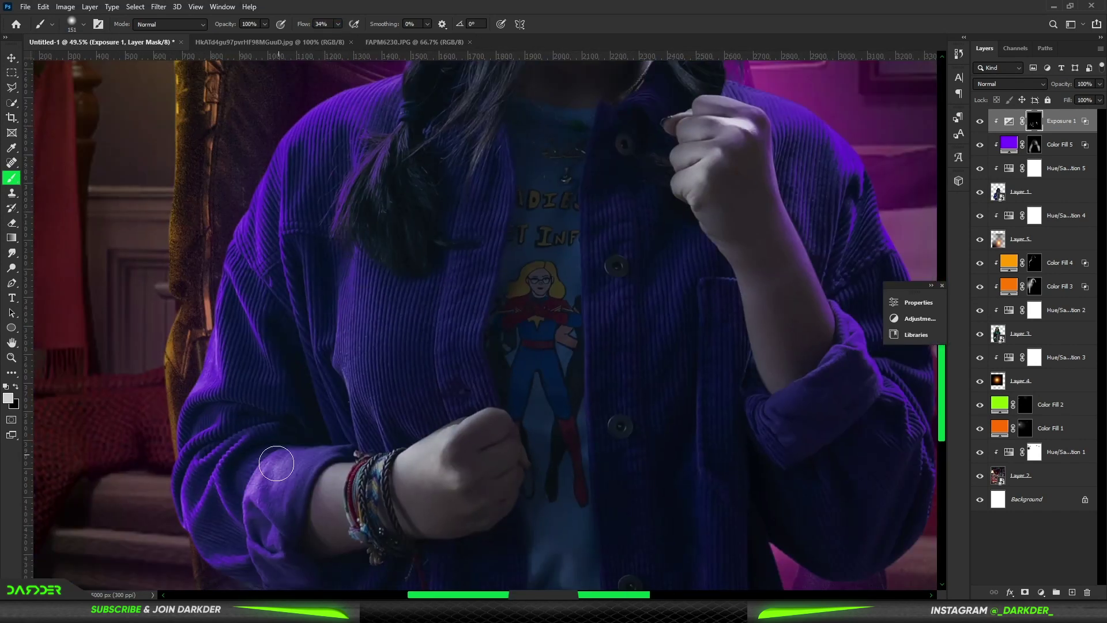
pyautogui.scroll(-3, 874, 384)
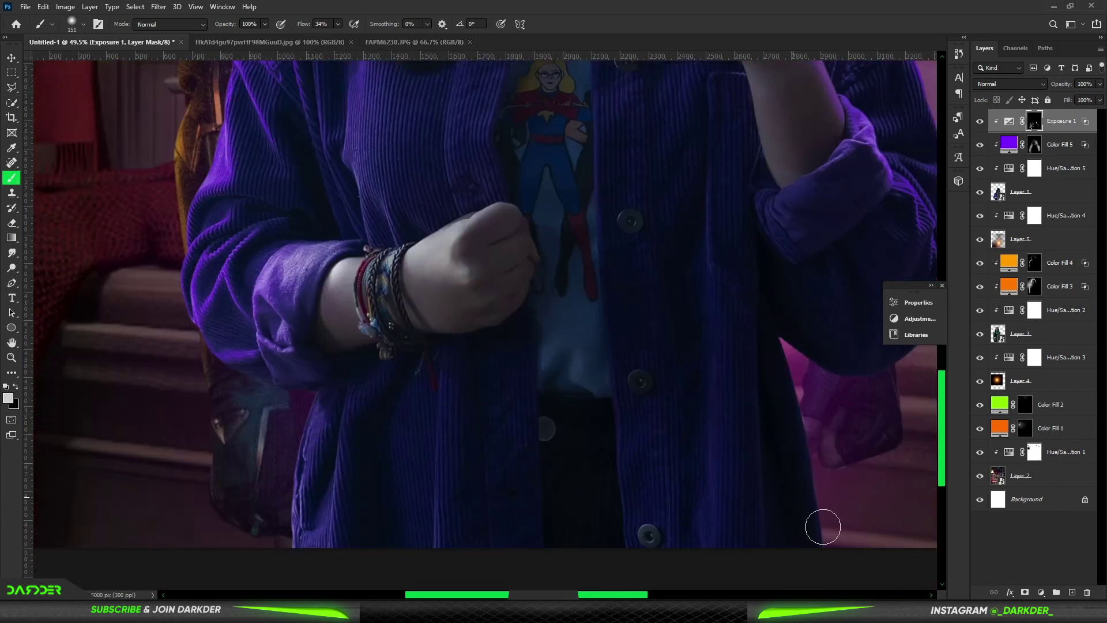
pyautogui.scroll(-5, 823, 527)
pyautogui.scroll(4, 505, 214)
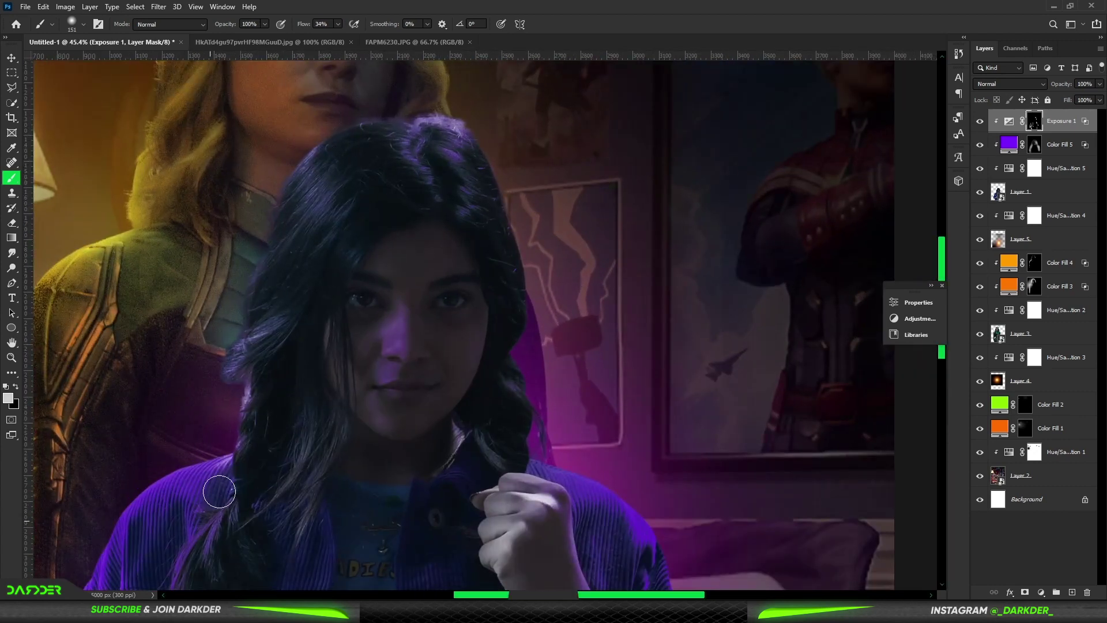
pyautogui.scroll(-5, 250, 385)
# Step: Add a vivid purple Solid Color fill layer, Color Fill 6
pyautogui.click(1041, 592)
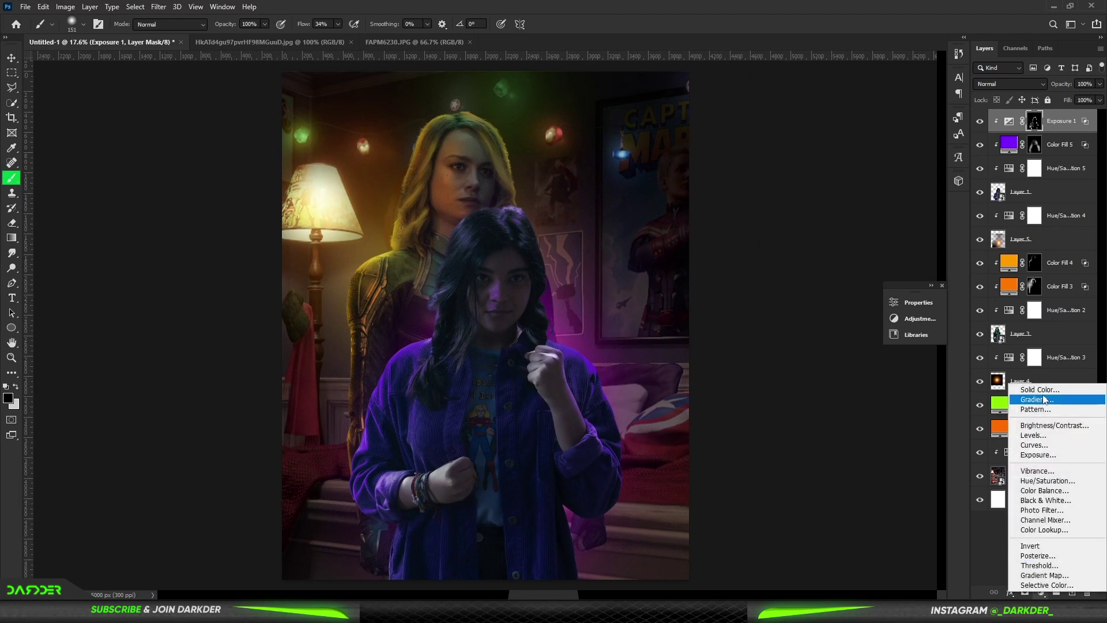
pyautogui.click(1021, 387)
pyautogui.click(939, 183)
pyautogui.click(1041, 175)
pyautogui.press('b')
pyautogui.click(1009, 84)
# Step: Set Color Fill 6 to Screen with Blend If Underlying 62/82 and invert its mask
pyautogui.click(1009, 166)
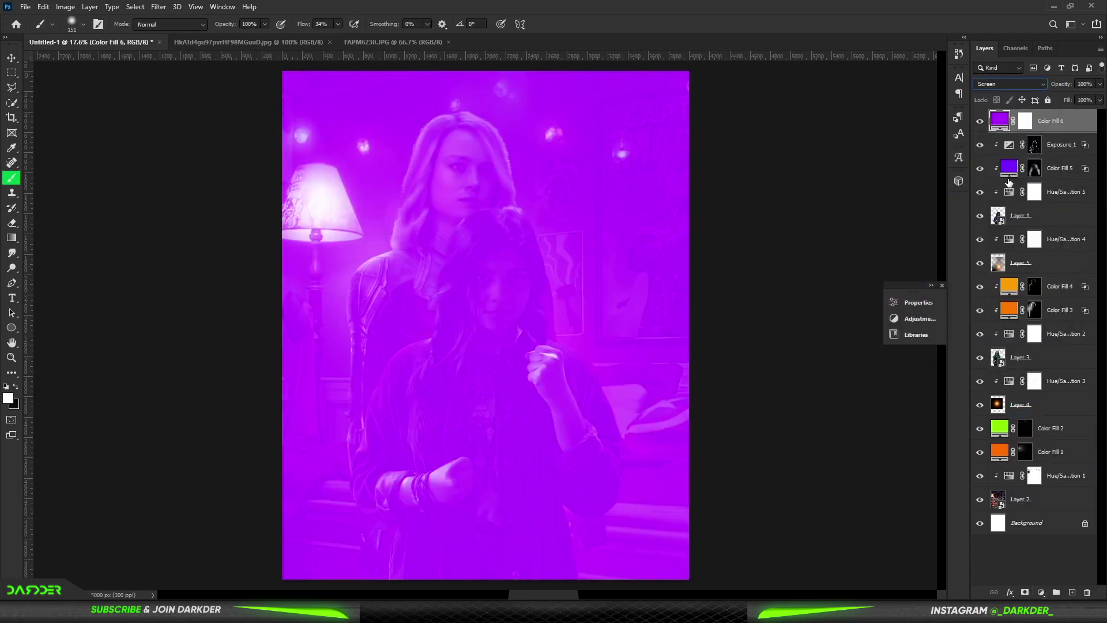
pyautogui.doubleClick(1087, 126)
pyautogui.moveTo(814, 535); pyautogui.dragTo(848, 532)
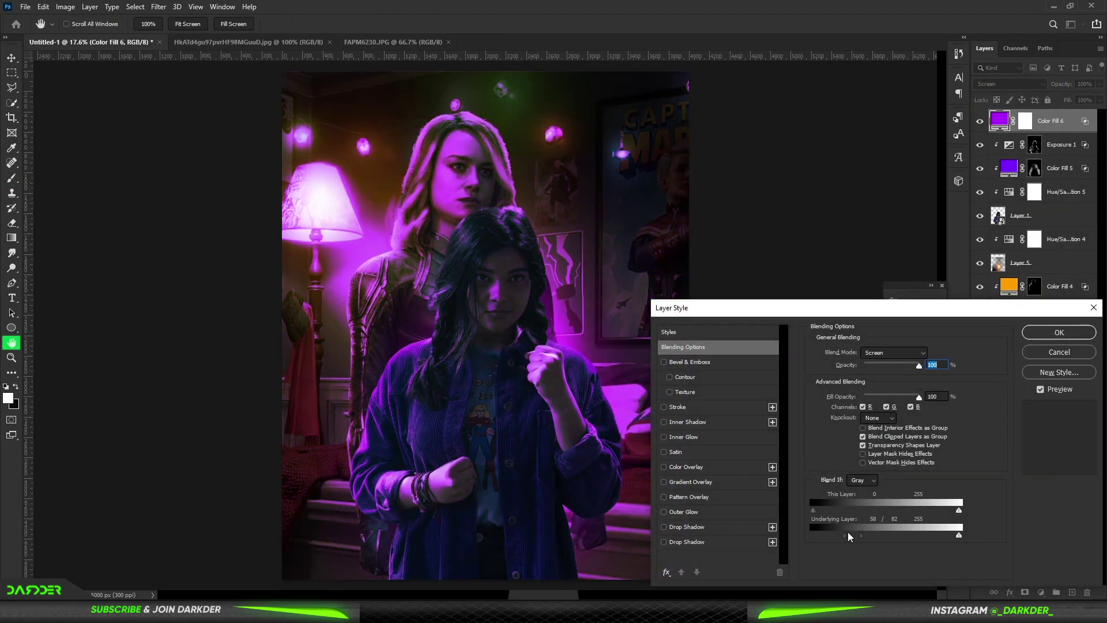
pyautogui.click(1046, 327)
pyautogui.hotkey('ctrl', 'i')
# Step: Brush white on the mask so purple glows over the raised fist
pyautogui.scroll(5, 496, 369)
pyautogui.moveTo(438, 369); pyautogui.dragTo(463, 363)
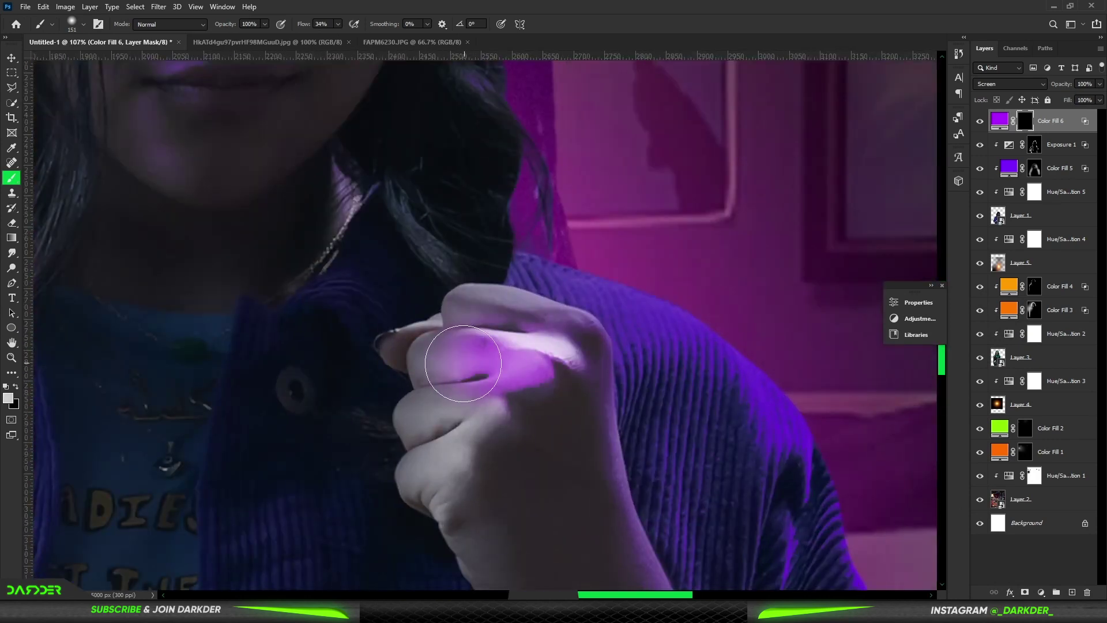
pyautogui.scroll(-5, 522, 335)
pyautogui.scroll(4, 502, 369)
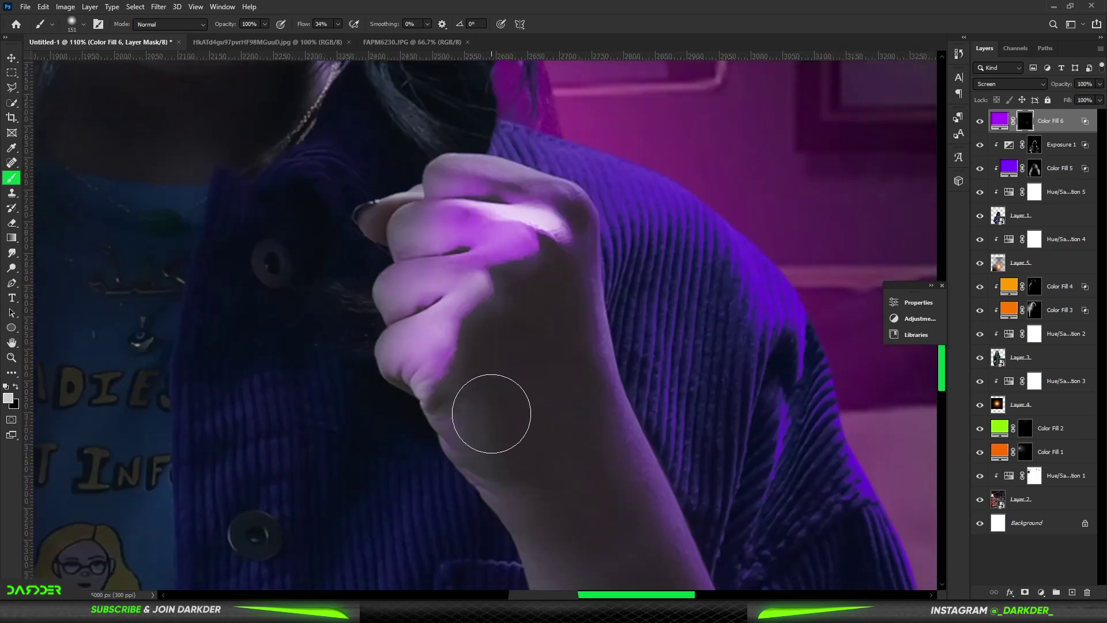
pyautogui.scroll(2, 508, 363)
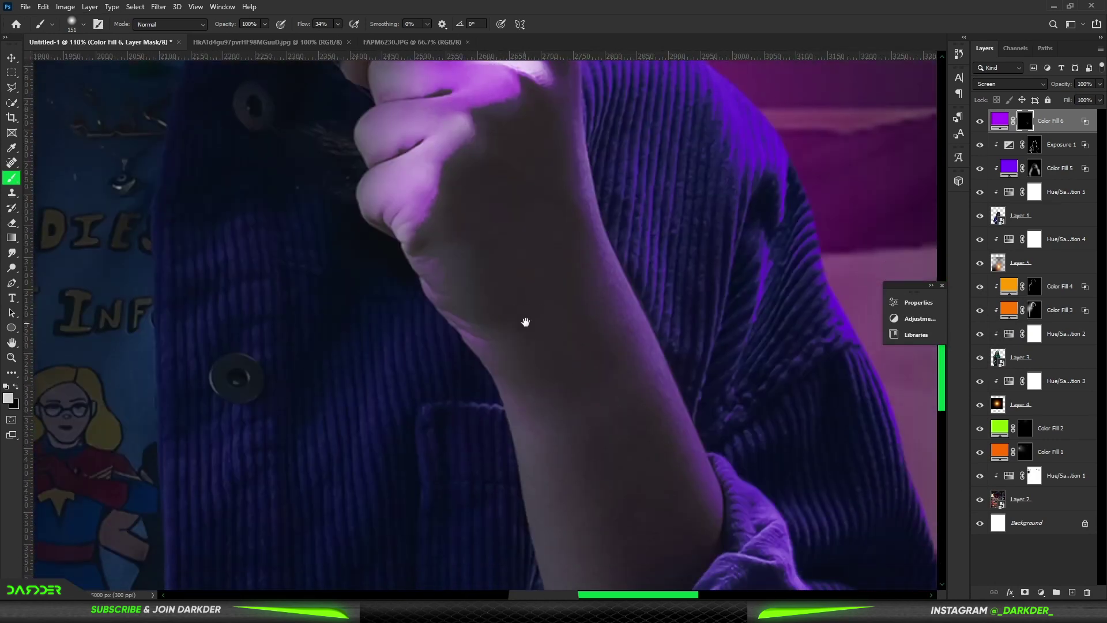
pyautogui.click(17, 254)
# Step: Rasterize Layer 1 and dodge a highlight streak along the raised hand with Protect Tones
pyautogui.scroll(-2, 467, 170)
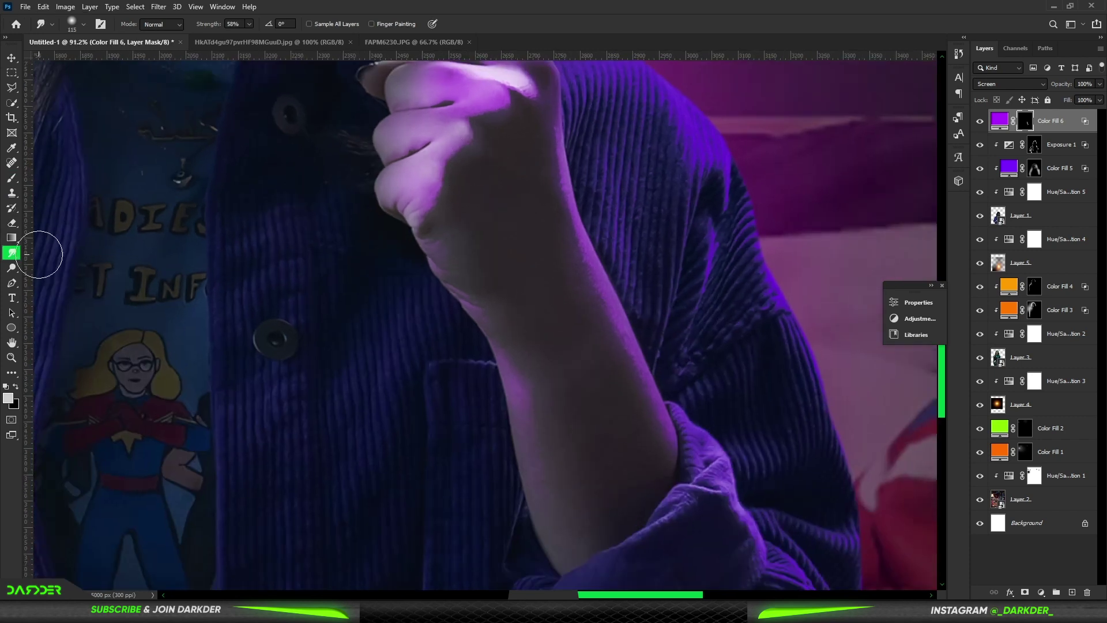
pyautogui.click(11, 268)
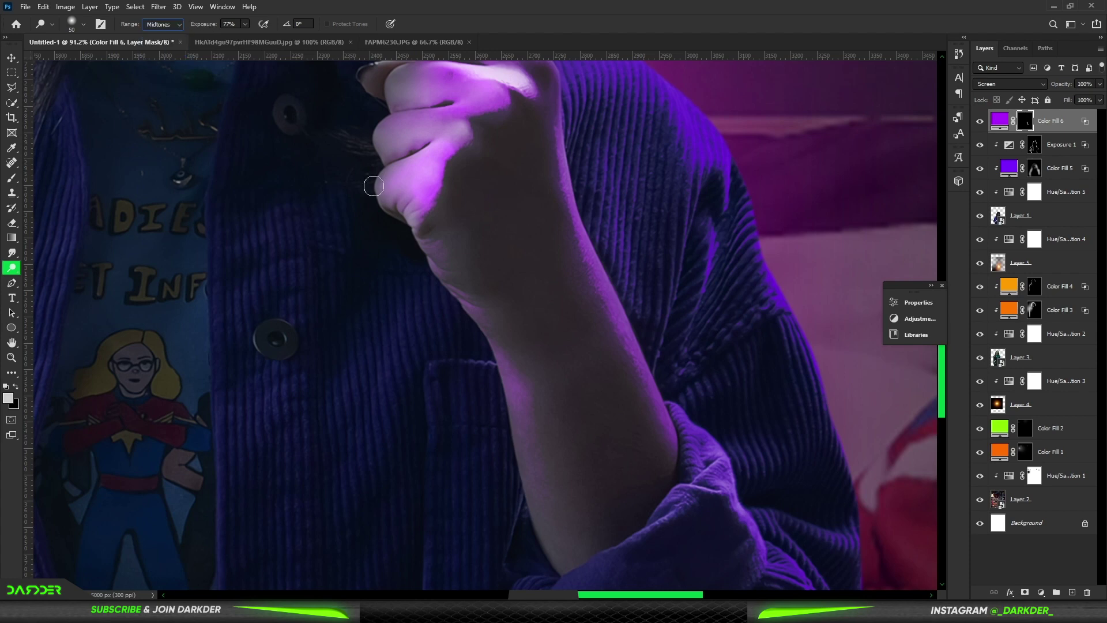
pyautogui.scroll(-3, 433, 172)
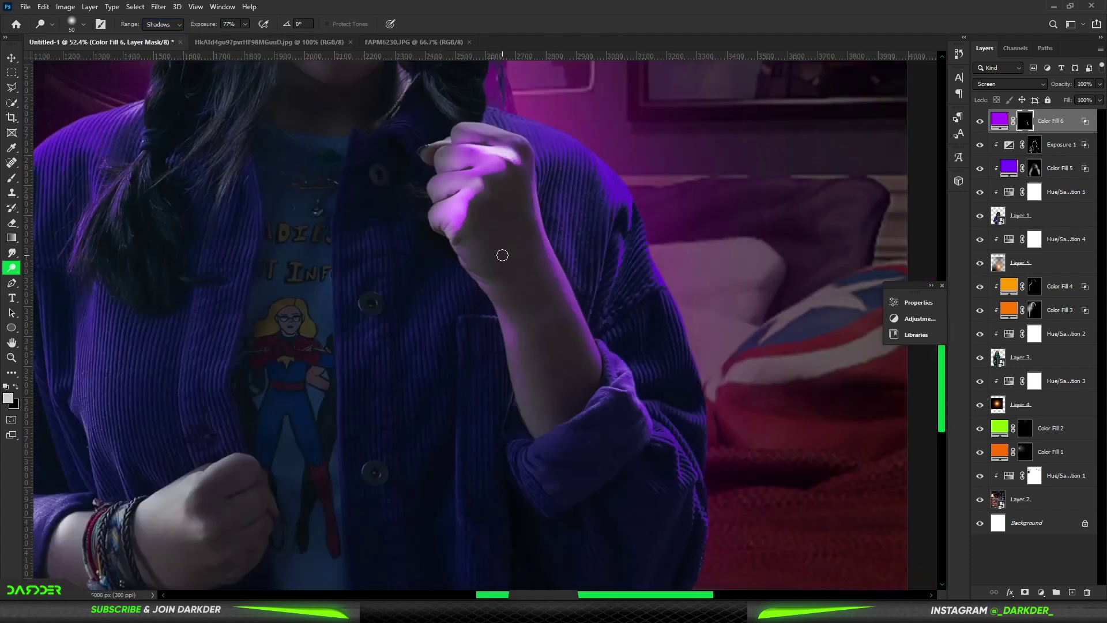
pyautogui.click(327, 23)
pyautogui.scroll(3, 502, 252)
pyautogui.click(1020, 215)
pyautogui.click(533, 234)
pyautogui.moveTo(536, 207); pyautogui.dragTo(519, 294)
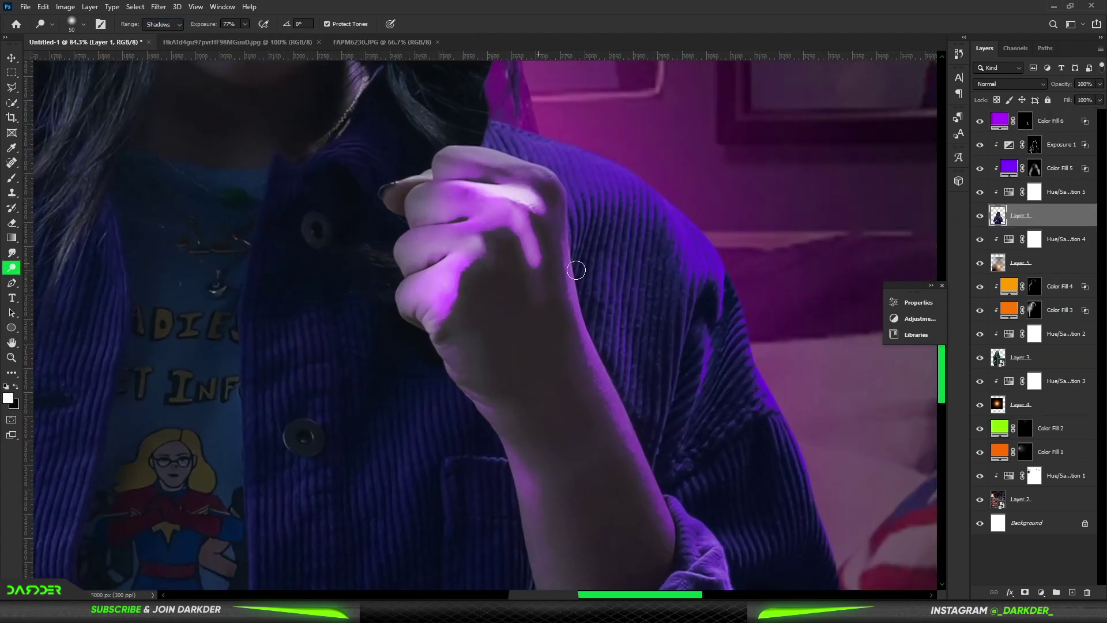
# Step: Dodge the hand's edge, wrist and back of the hand with smaller then larger brushes
pyautogui.press('[')
pyautogui.press('[')
pyautogui.press('[')
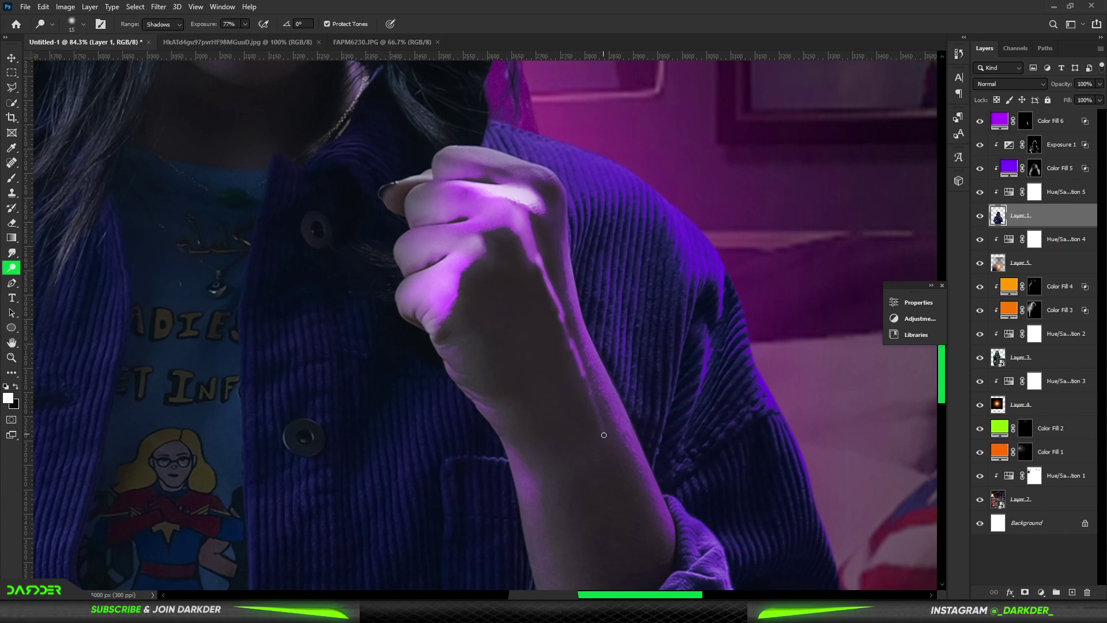
pyautogui.scroll(-5, 604, 435)
pyautogui.scroll(8, 507, 332)
pyautogui.moveTo(507, 331)
pyautogui.mouseDown()
pyautogui.moveTo(573, 472)
pyautogui.moveTo(490, 376)
pyautogui.mouseUp()
pyautogui.scroll(-3, 621, 471)
pyautogui.scroll(-1, 621, 471)
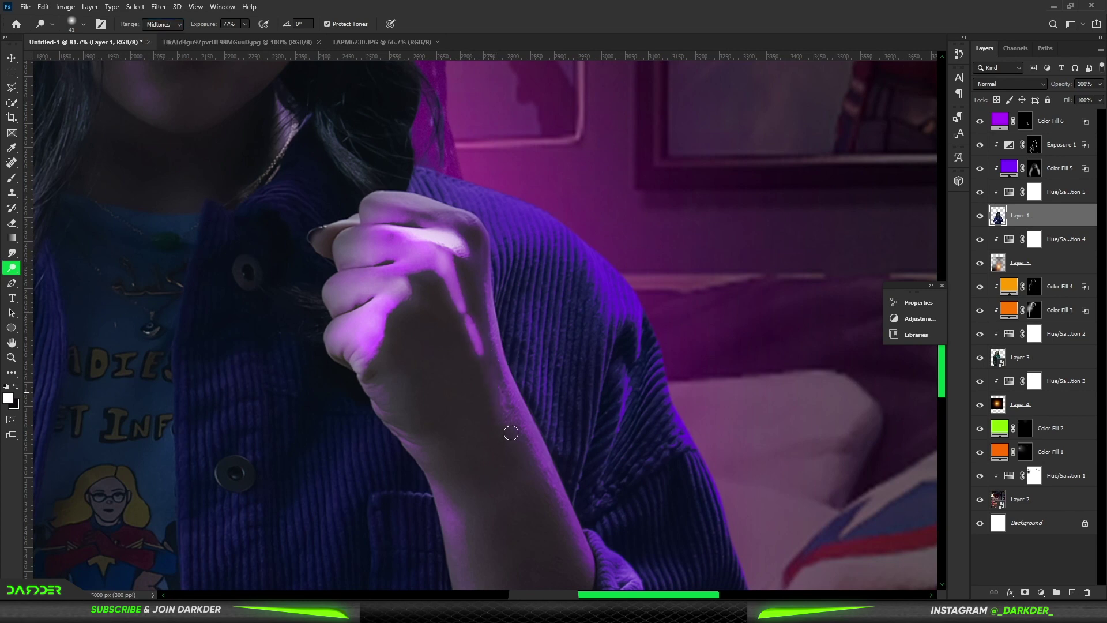
pyautogui.press(']')
pyautogui.press(']')
pyautogui.press(']')
pyautogui.moveTo(452, 383)
pyautogui.mouseDown()
pyautogui.moveTo(425, 396)
pyautogui.moveTo(426, 288)
pyautogui.moveTo(453, 241)
pyautogui.mouseUp()
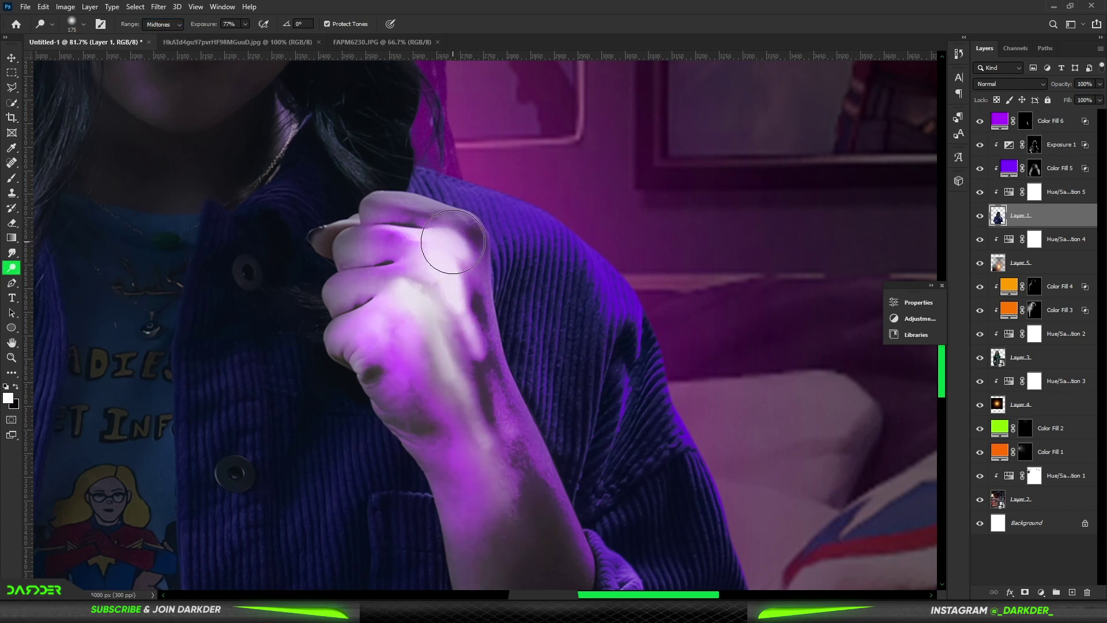
pyautogui.scroll(-5, 453, 241)
# Step: Burn the shadows on the hand with an enlarged brush
pyautogui.hotkey('shift', 'o')
pyautogui.press(']')
pyautogui.press(']')
pyautogui.moveTo(485, 277)
pyautogui.mouseDown()
pyautogui.moveTo(457, 262)
pyautogui.moveTo(462, 173)
pyautogui.mouseUp()
pyautogui.scroll(-8, 461, 173)
pyautogui.scroll(6, 554, 378)
pyautogui.scroll(2, 554, 379)
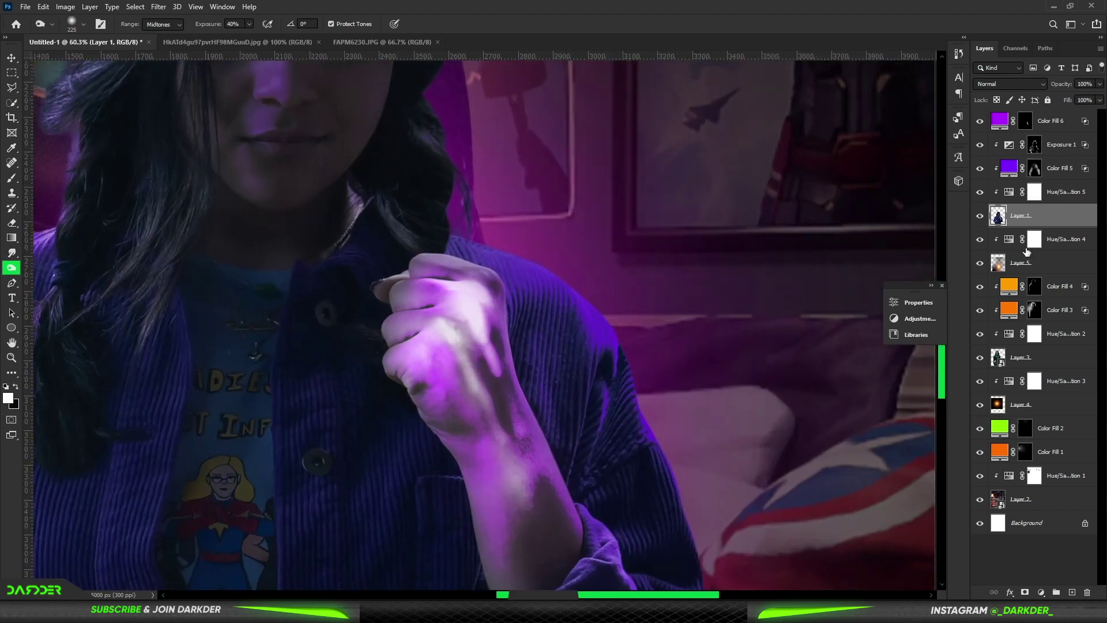
# Step: Smudge the hand's highlights to smooth and blend the light
pyautogui.moveTo(485, 338); pyautogui.dragTo(495, 404)
pyautogui.scroll(-5, 496, 403)
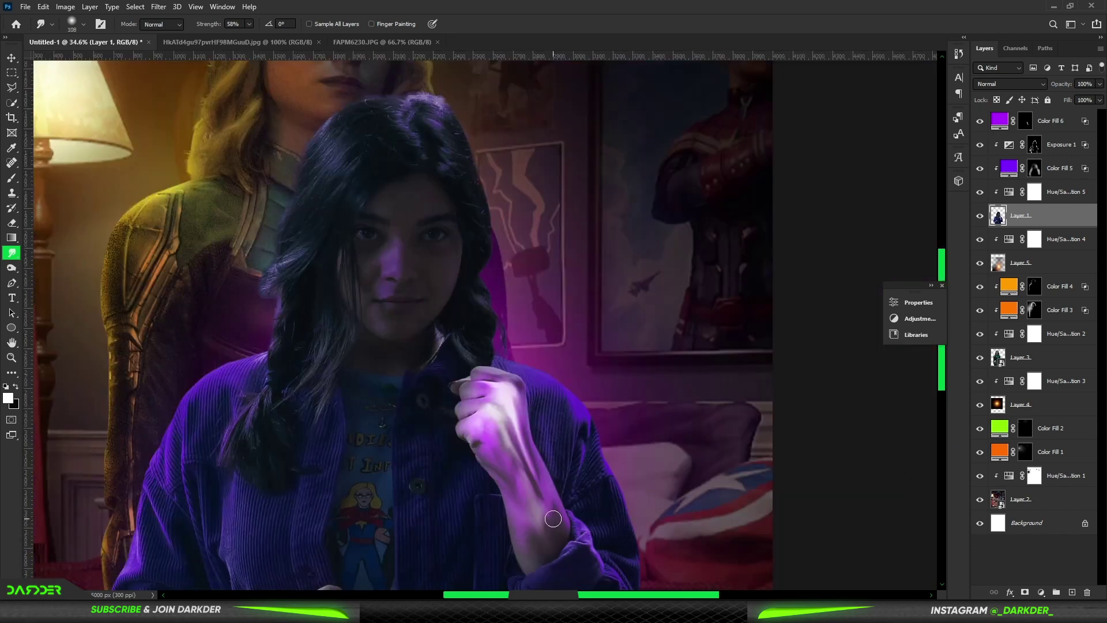
pyautogui.scroll(7, 492, 386)
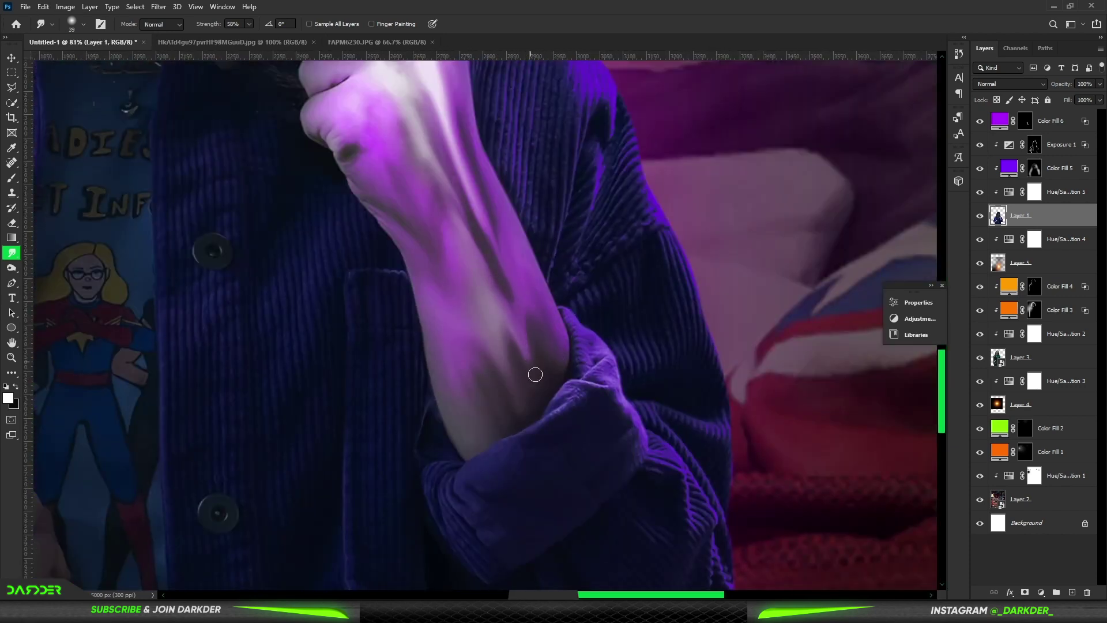
pyautogui.scroll(3, 427, 222)
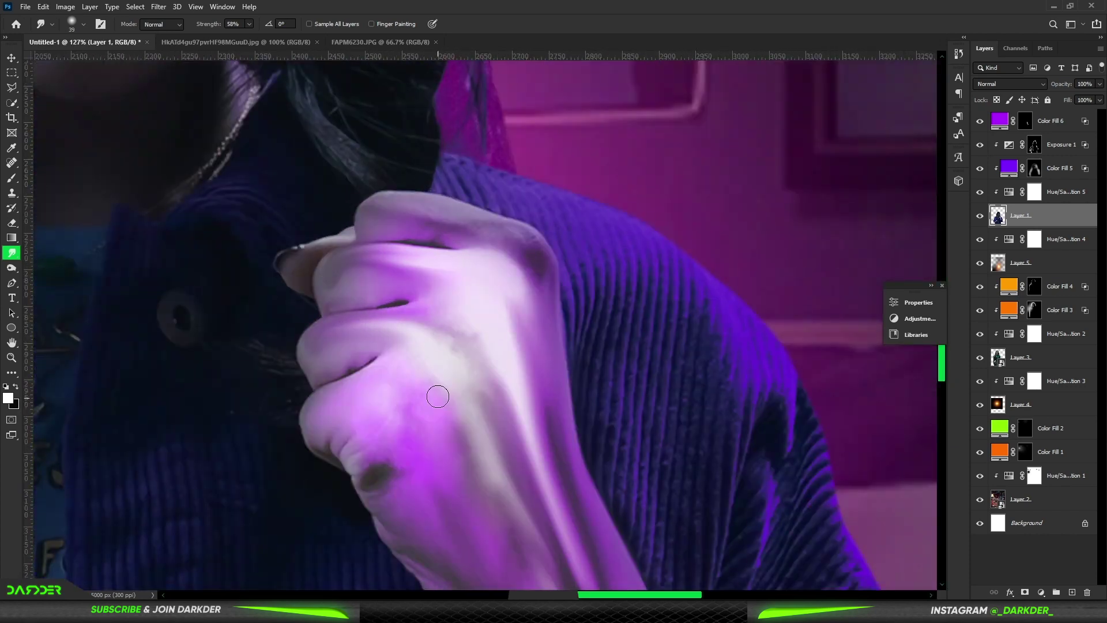
pyautogui.scroll(-8, 364, 223)
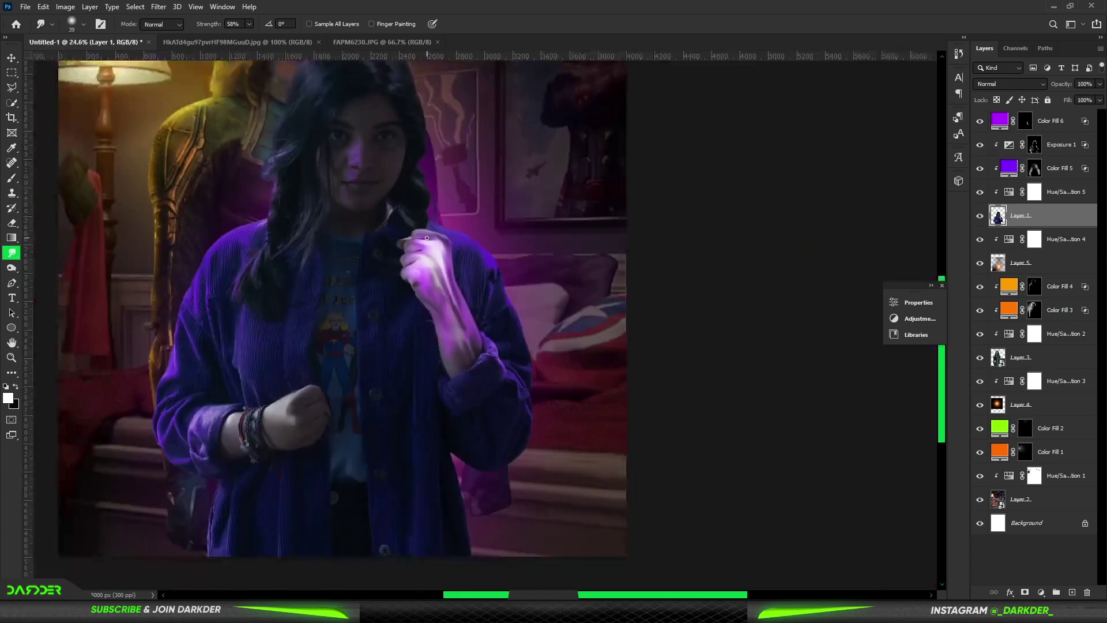
pyautogui.scroll(-2, 609, 324)
# Step: Add a purple Solid Color fill, Color Fill 7, in Linear Dodge (Add)
pyautogui.click(1060, 122)
pyautogui.click(1040, 592)
pyautogui.click(1032, 391)
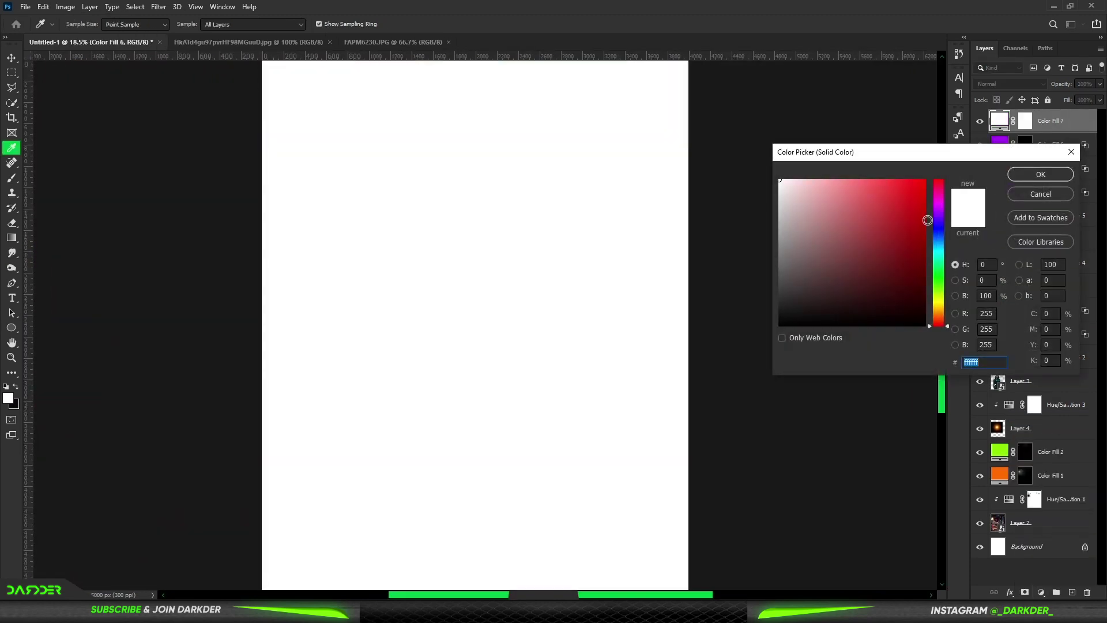
pyautogui.click(942, 184)
pyautogui.click(1043, 141)
pyautogui.click(1036, 84)
pyautogui.click(1004, 190)
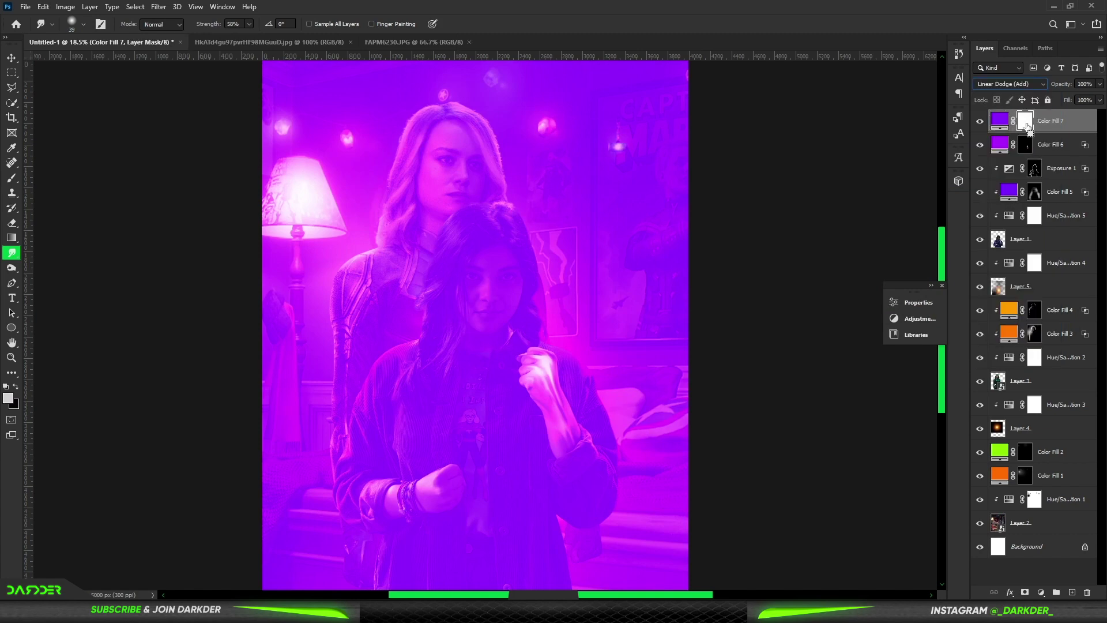
# Step: Invert Color Fill 7's mask and paint white glow around the raised fist with a smaller brush
pyautogui.hotkey('ctrl', 'i')
pyautogui.press('b')
pyautogui.scroll(2, 644, 392)
pyautogui.moveTo(485, 384); pyautogui.dragTo(508, 380)
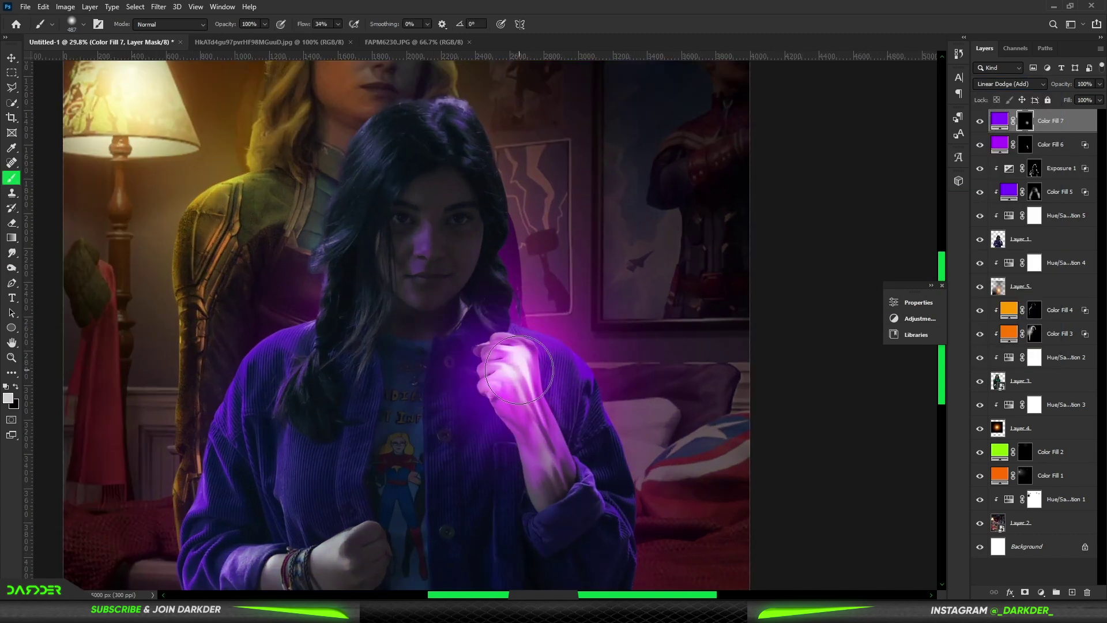
pyautogui.scroll(-2, 605, 421)
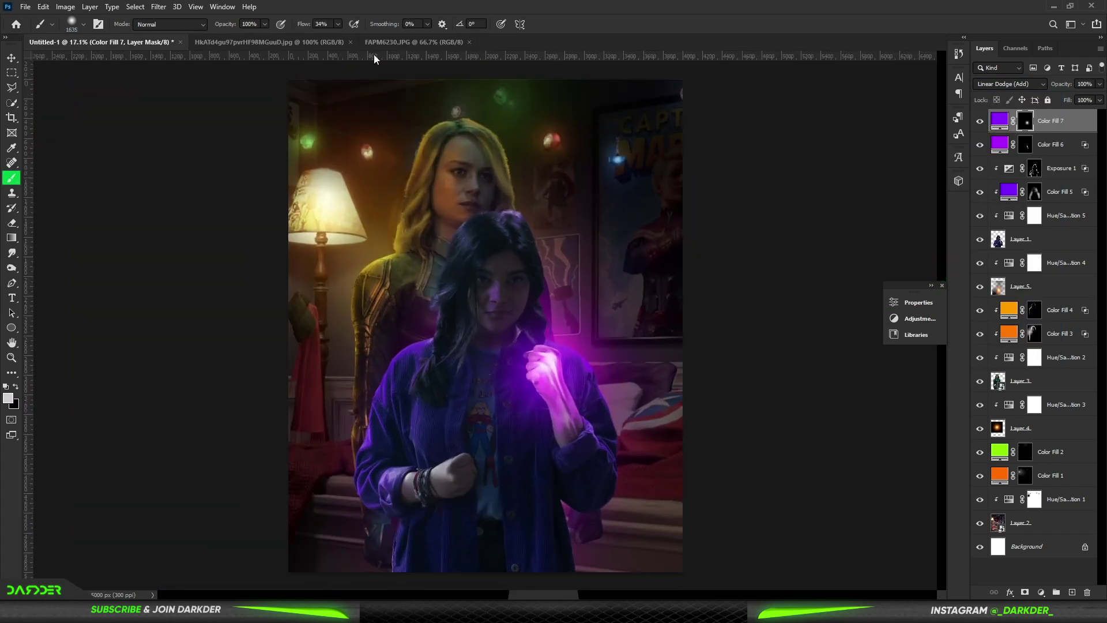
pyautogui.scroll(3, 496, 277)
pyautogui.scroll(2, 438, 323)
pyautogui.hotkey('shift', '3')
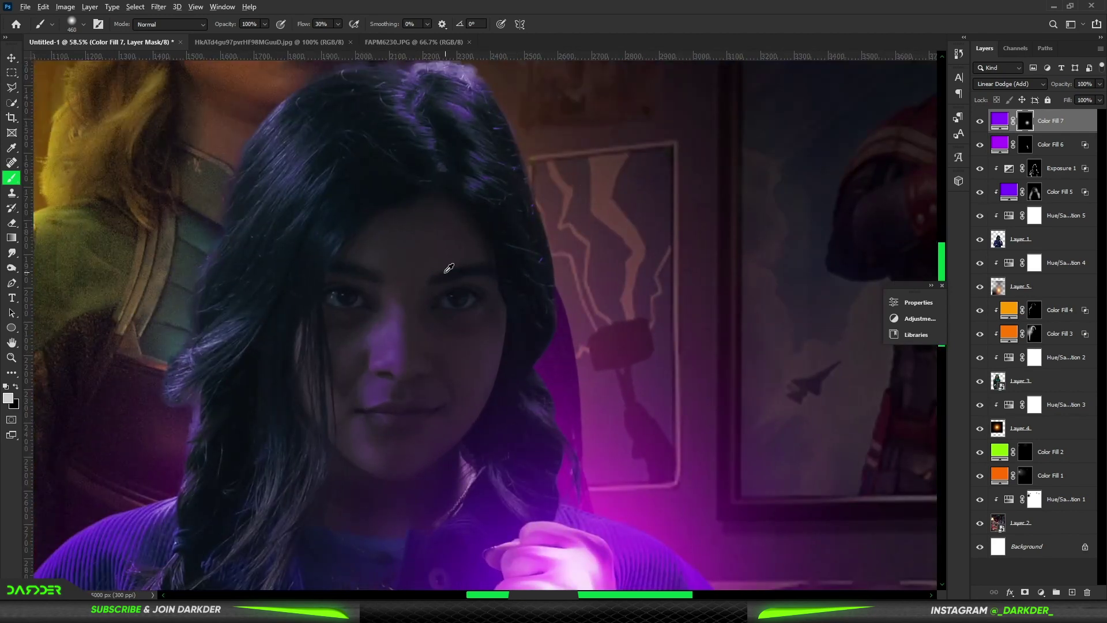
pyautogui.scroll(1, 488, 389)
# Step: Paint black on the Color Fill 7 mask to hide the face's purple glow, then size a Dodge brush
pyautogui.press('x')
pyautogui.moveTo(488, 389)
pyautogui.mouseDown()
pyautogui.moveTo(321, 469)
pyautogui.moveTo(437, 215)
pyautogui.moveTo(425, 365)
pyautogui.moveTo(330, 402)
pyautogui.mouseUp()
pyautogui.rightClick(12, 268)
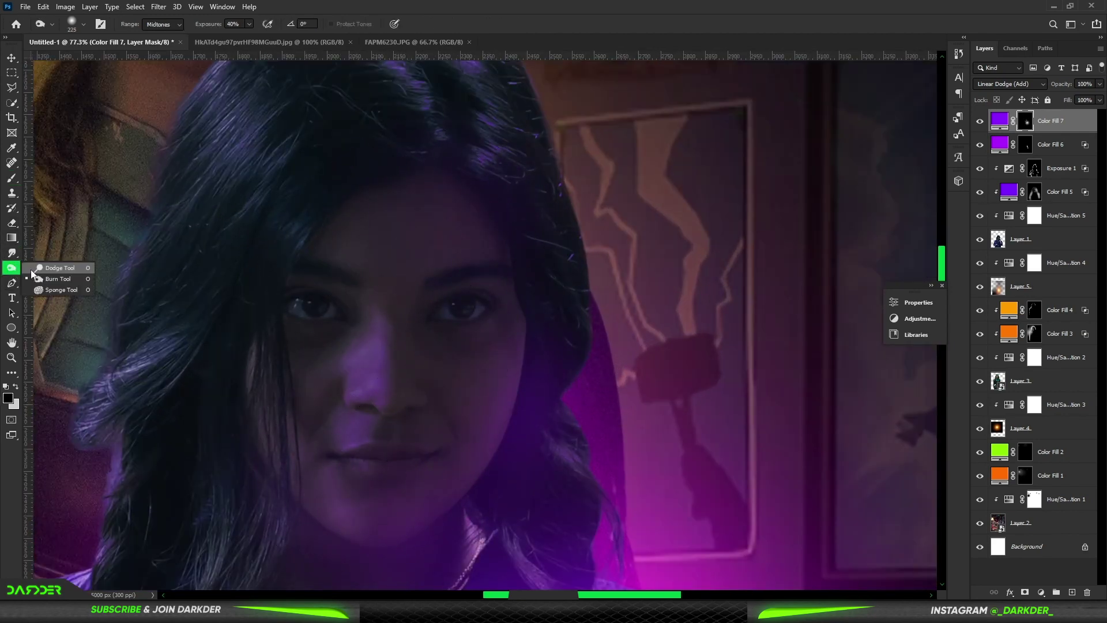
pyautogui.click(52, 269)
pyautogui.keyDown('alt'); pyautogui.rightClick(500, 353); pyautogui.keyUp('alt')
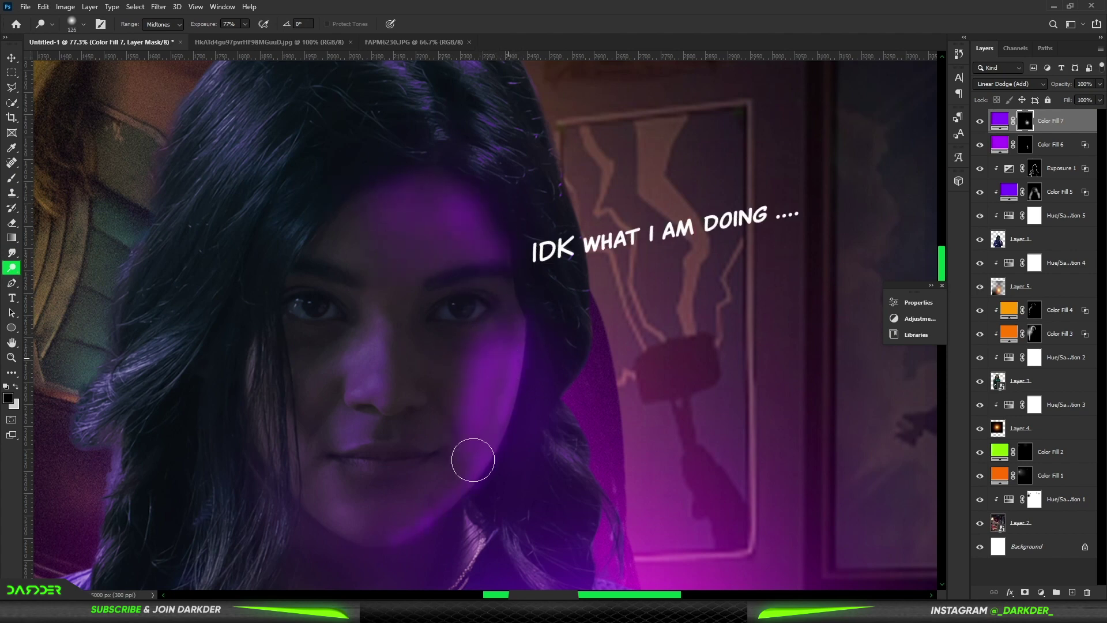
pyautogui.scroll(-5, 473, 460)
pyautogui.scroll(6, 489, 240)
pyautogui.press(']')
pyautogui.press(']')
pyautogui.press(']')
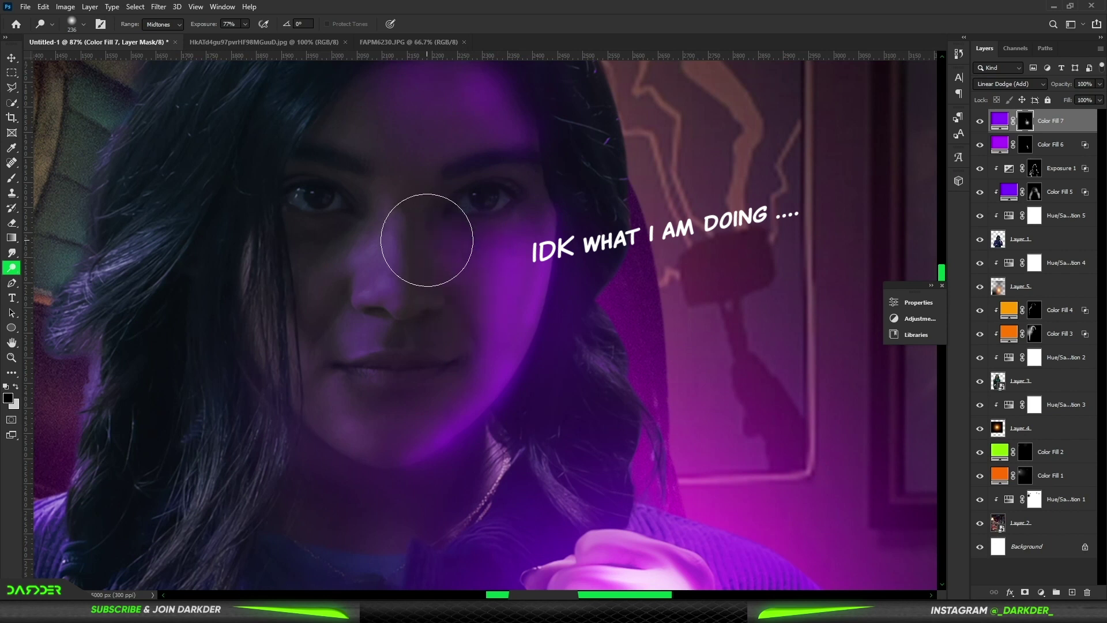
pyautogui.press('[')
pyautogui.press('[')
pyautogui.press('[')
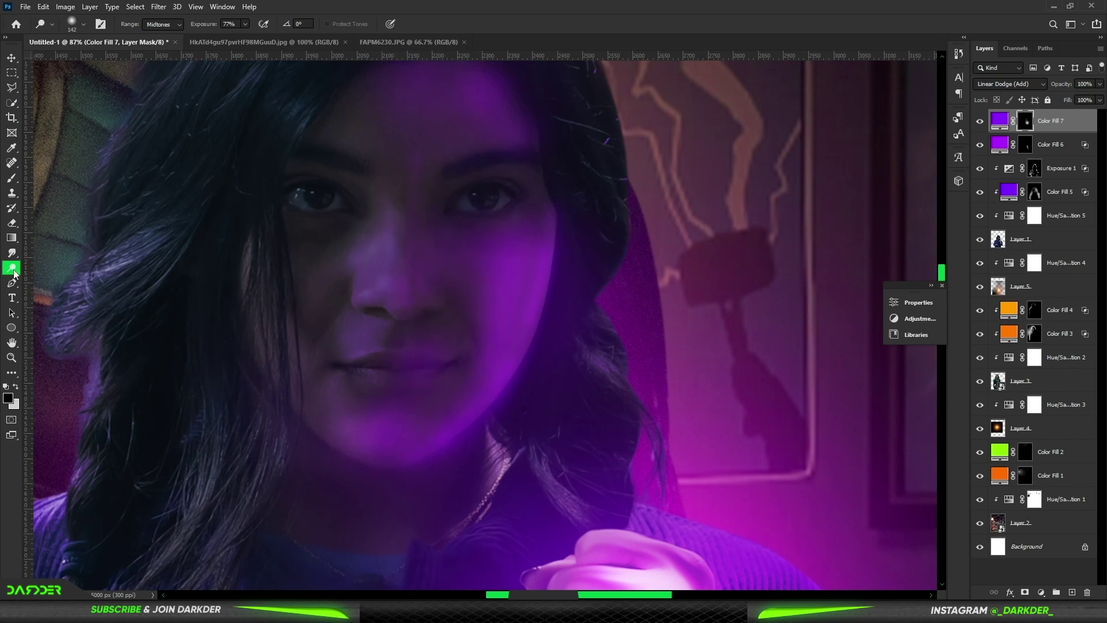
# Step: Switch to the Burn tool and fit the whole image on screen
pyautogui.rightClick(15, 274)
pyautogui.click(52, 279)
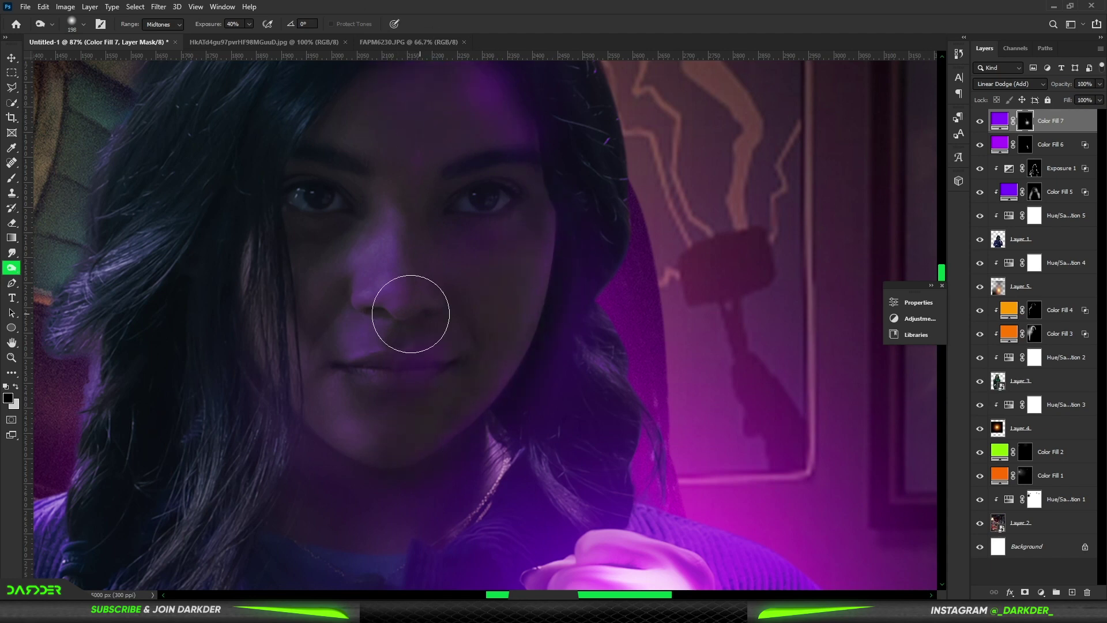
pyautogui.scroll(-3, 410, 314)
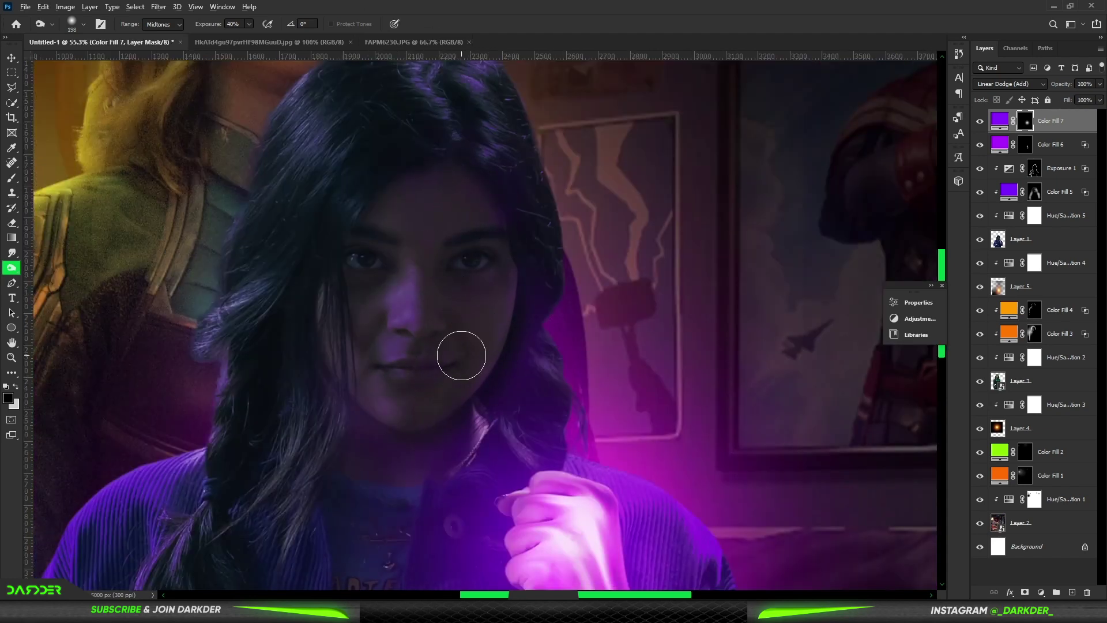
pyautogui.hotkey('ctrl', '0')
# Step: Add a purple Solid Color fill layer, Color Fill 8, blended as Linear Dodge (Add)
pyautogui.click(1061, 168)
pyautogui.click(1041, 592)
pyautogui.click(927, 388)
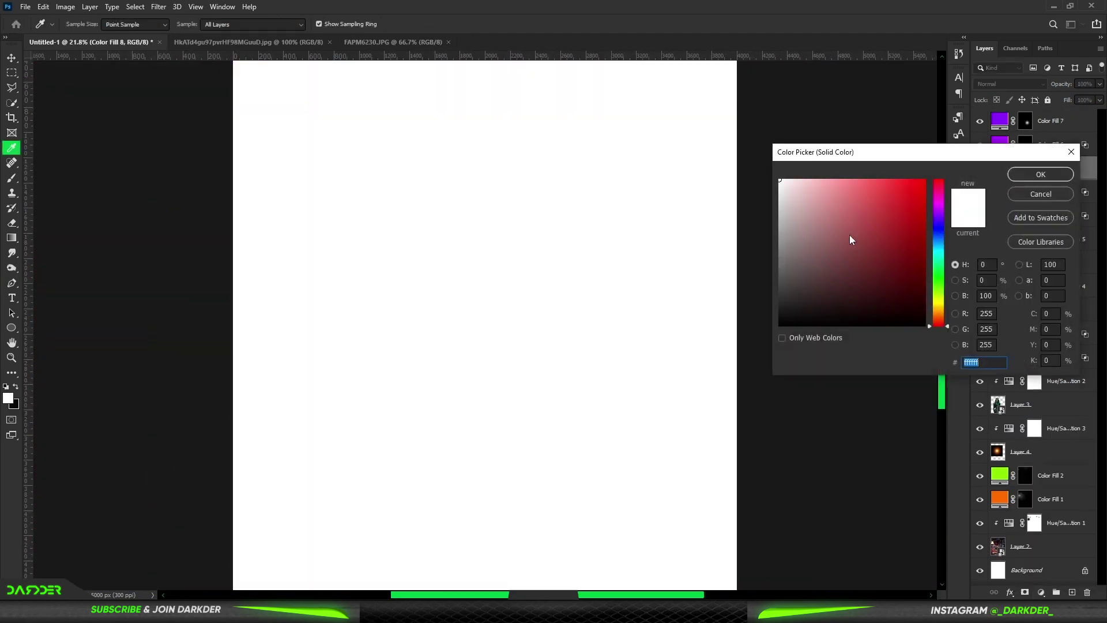
pyautogui.click(925, 198)
pyautogui.click(1041, 174)
pyautogui.click(1009, 83)
pyautogui.click(1003, 193)
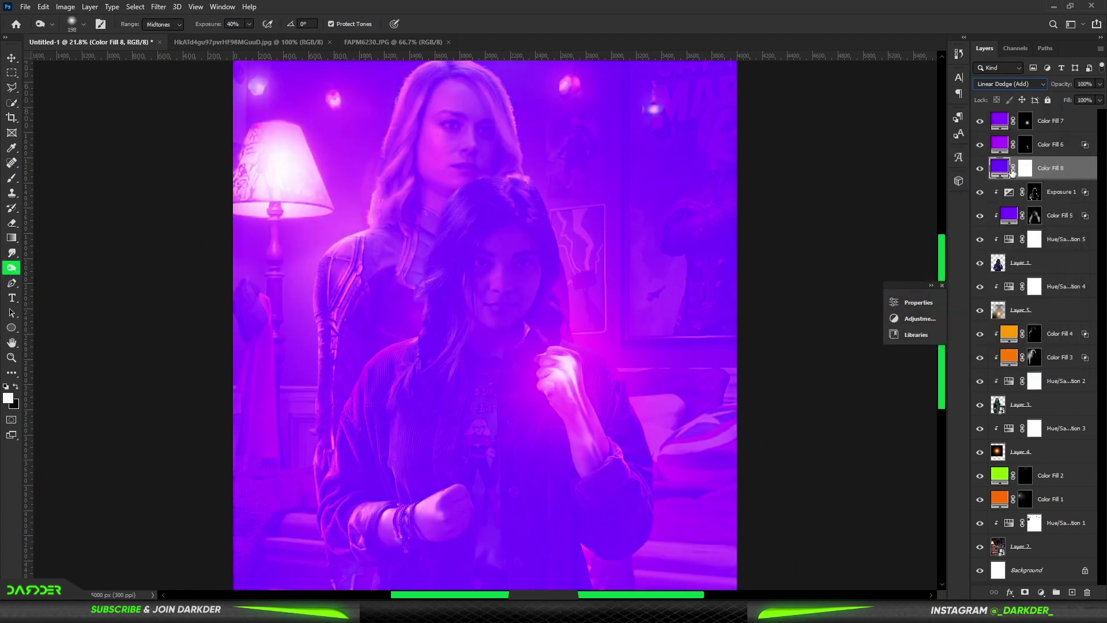
# Step: Split Color Fill 8's Underlying Layer Blend If to 33/82 and invert its mask to black
pyautogui.doubleClick(1067, 168)
pyautogui.moveTo(813, 534); pyautogui.dragTo(839, 534)
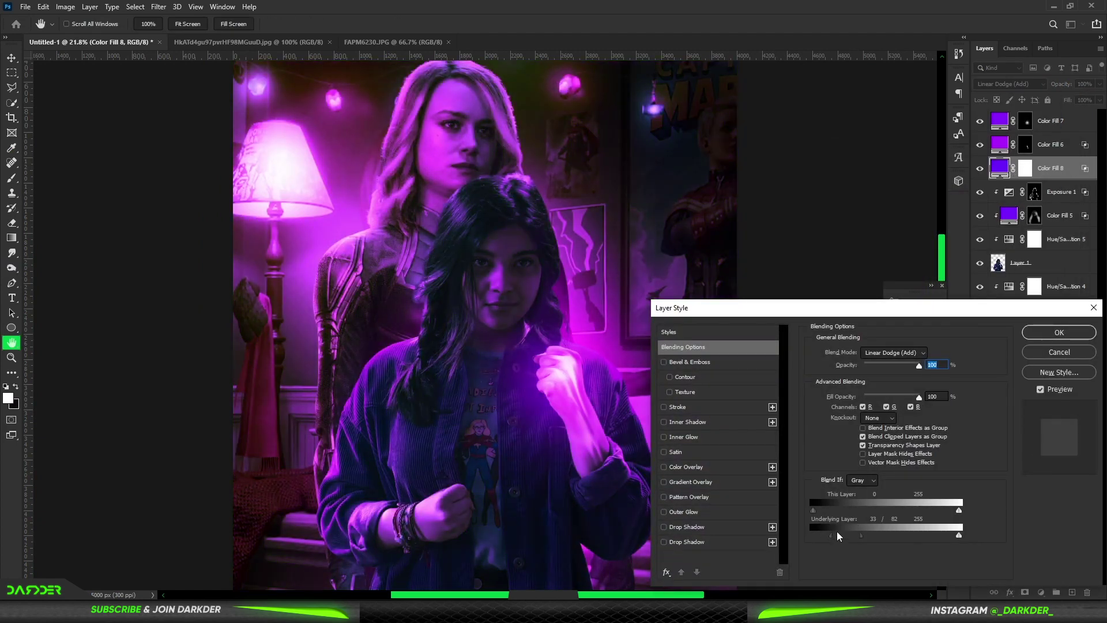
pyautogui.click(1059, 332)
pyautogui.hotkey('ctrl', 'i')
pyautogui.press('b')
pyautogui.scroll(5, 272, 248)
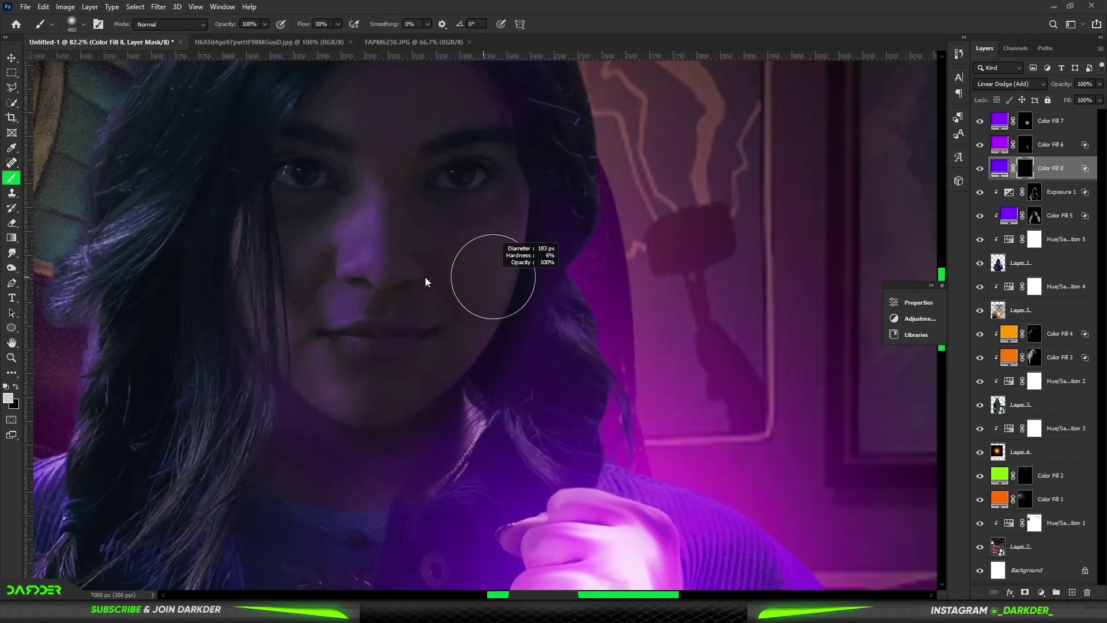
# Step: Brush purple light through the mask onto the girl's nose bridge and cheek
pyautogui.moveTo(367, 193); pyautogui.dragTo(346, 277)
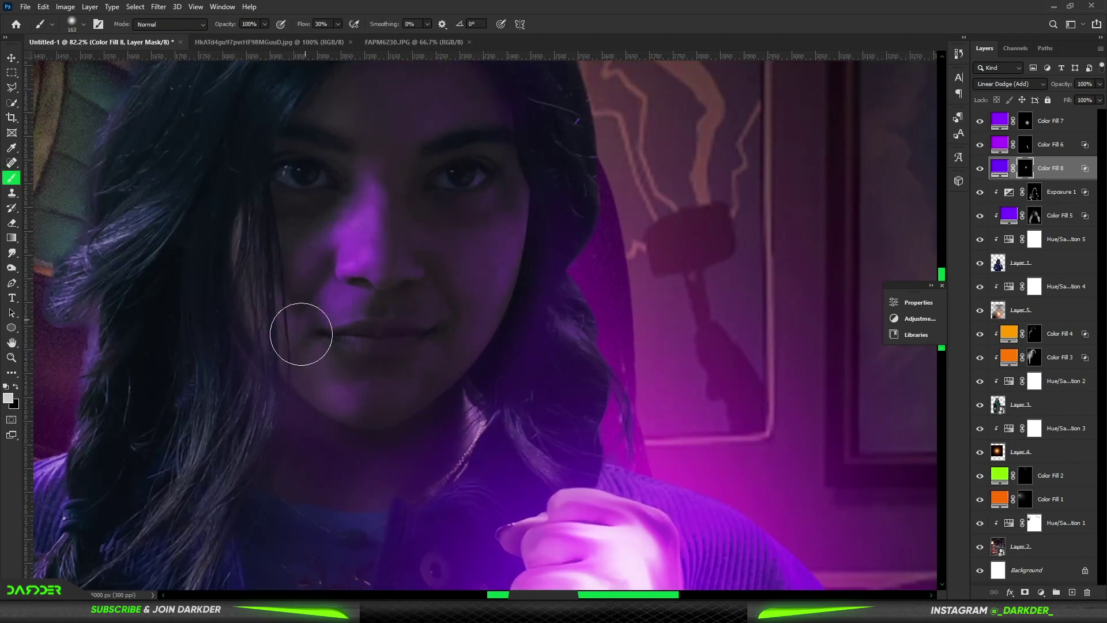
pyautogui.scroll(-3, 371, 99)
pyautogui.scroll(-2, 404, 202)
pyautogui.scroll(3, 461, 289)
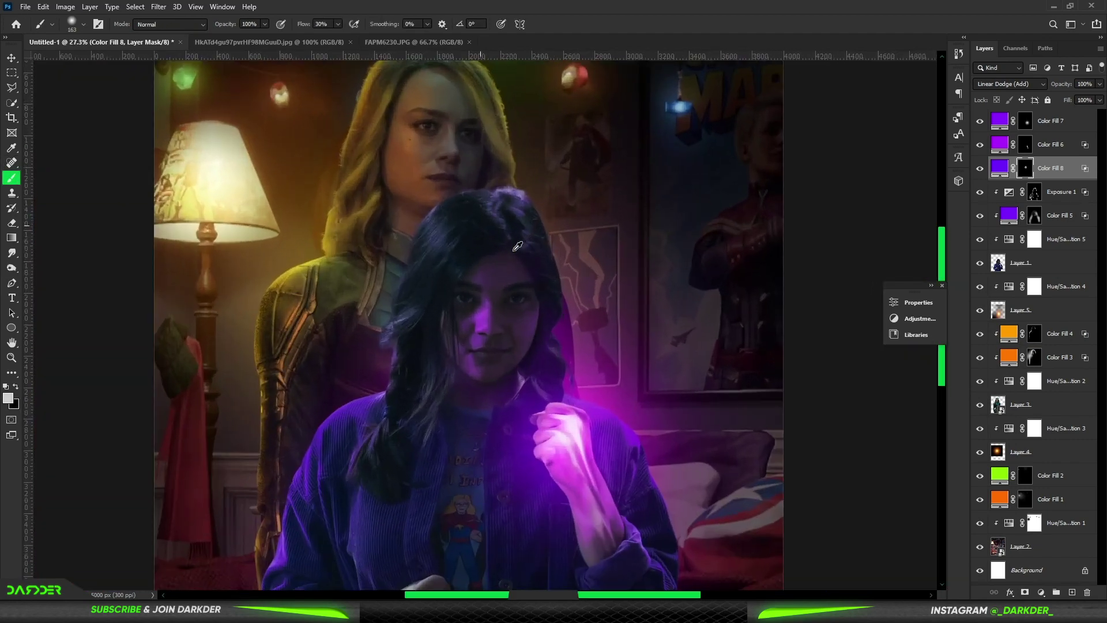
pyautogui.scroll(2, 490, 329)
pyautogui.scroll(1, 490, 330)
pyautogui.click(11, 268)
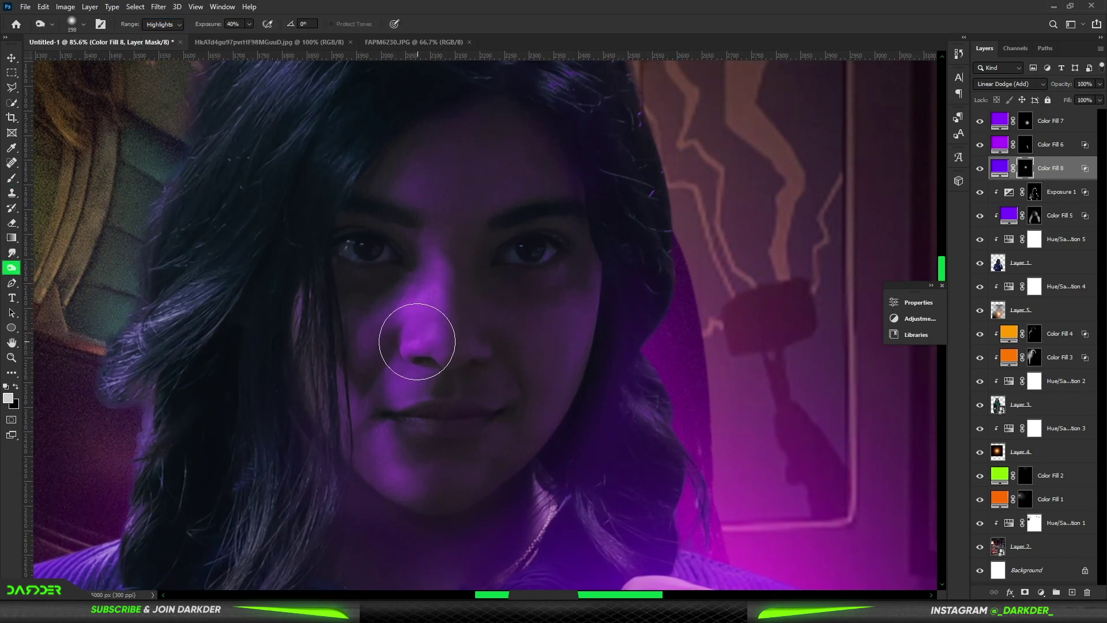
pyautogui.scroll(3, 549, 388)
# Step: Select the girl's photo layer and set up a small Dodge brush (Midtones, 77%)
pyautogui.scroll(2, 549, 388)
pyautogui.keyDown('ctrl'); pyautogui.click(551, 232); pyautogui.keyUp('ctrl')
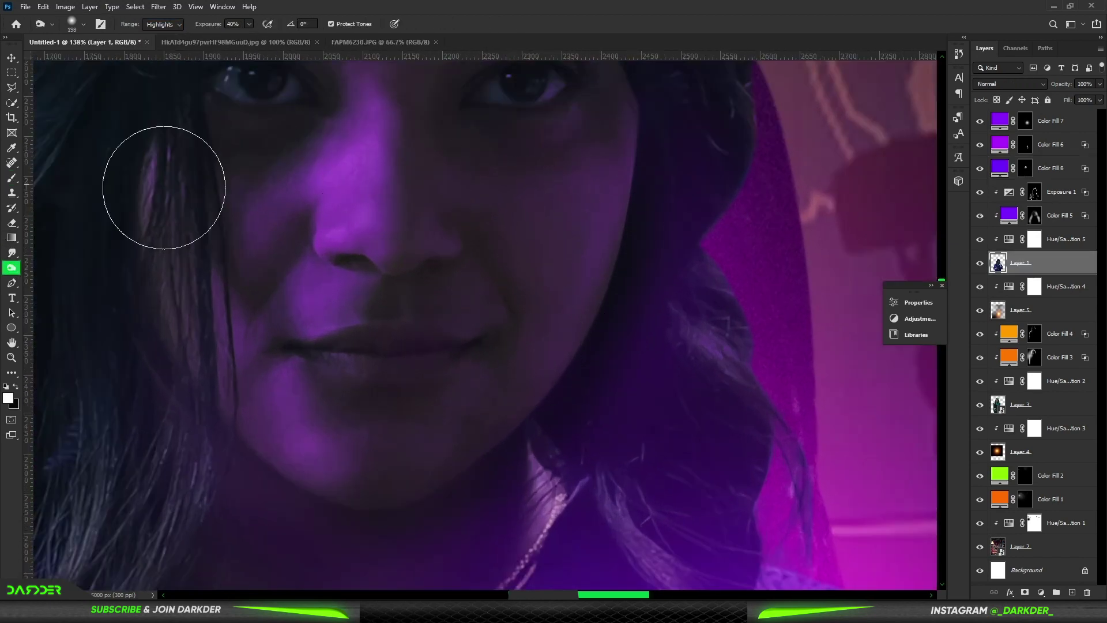
pyautogui.rightClick(12, 267)
pyautogui.click(52, 271)
pyautogui.scroll(-5, 654, 276)
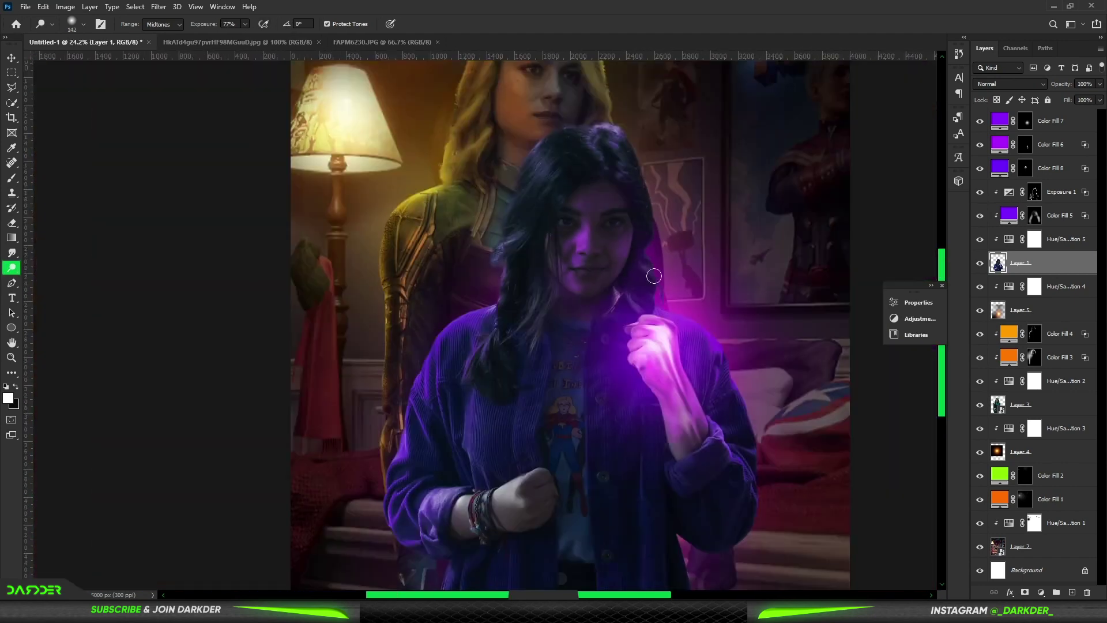
pyautogui.scroll(5, 717, 335)
pyautogui.scroll(3, 717, 336)
pyautogui.scroll(1, 717, 336)
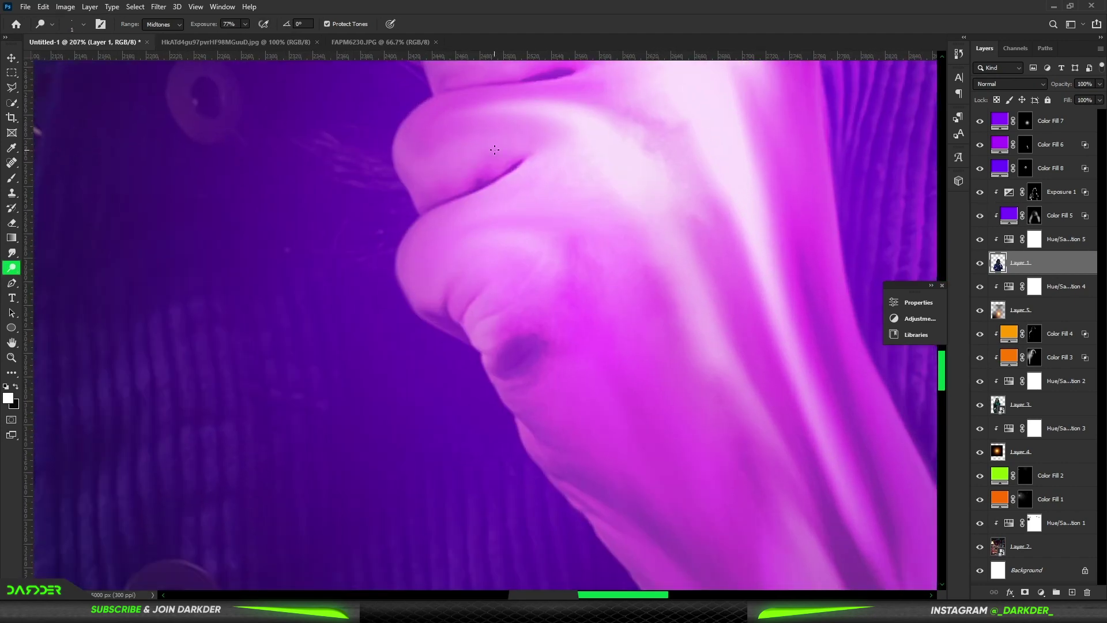
pyautogui.press('[')
pyautogui.press('[')
pyautogui.press('[')
pyautogui.scroll(3, 594, 194)
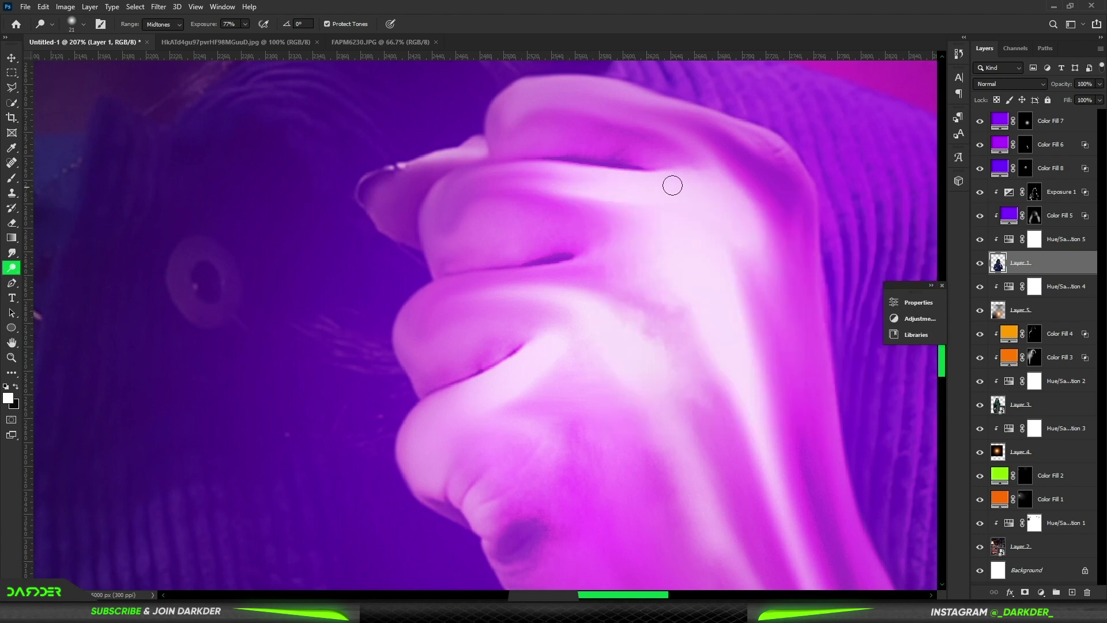
# Step: Dodge the fist's knuckles and top edge, reducing the brush to about 38 px
pyautogui.moveTo(447, 188)
pyautogui.mouseDown()
pyautogui.moveTo(499, 279)
pyautogui.moveTo(761, 160)
pyautogui.moveTo(504, 114)
pyautogui.mouseUp()
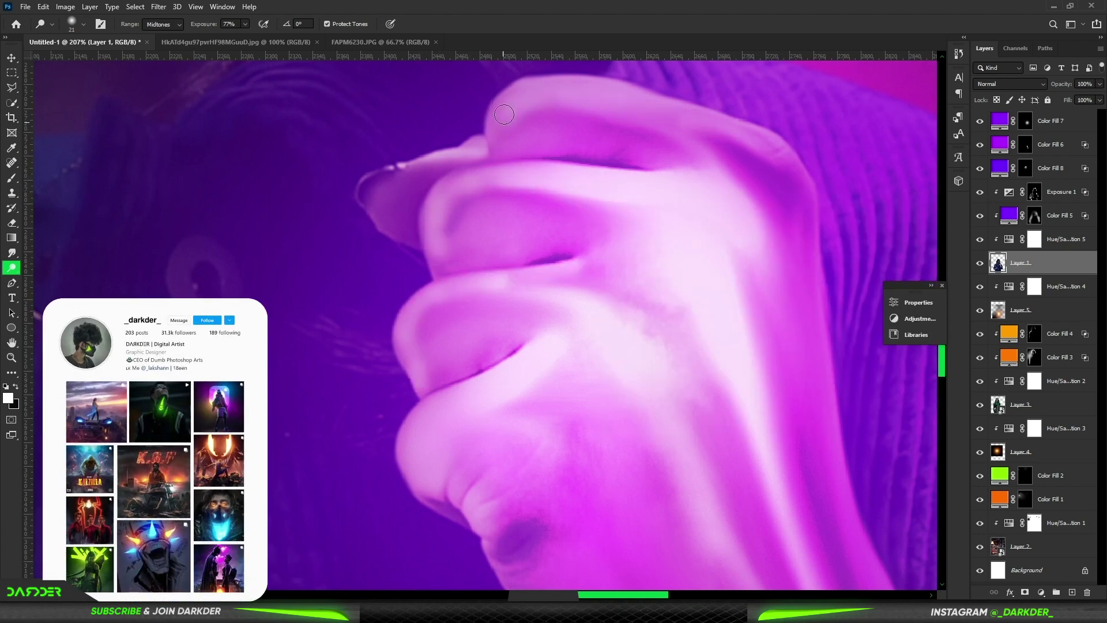
pyautogui.scroll(-5, 394, 222)
pyautogui.scroll(2, 613, 188)
pyautogui.scroll(3, 613, 188)
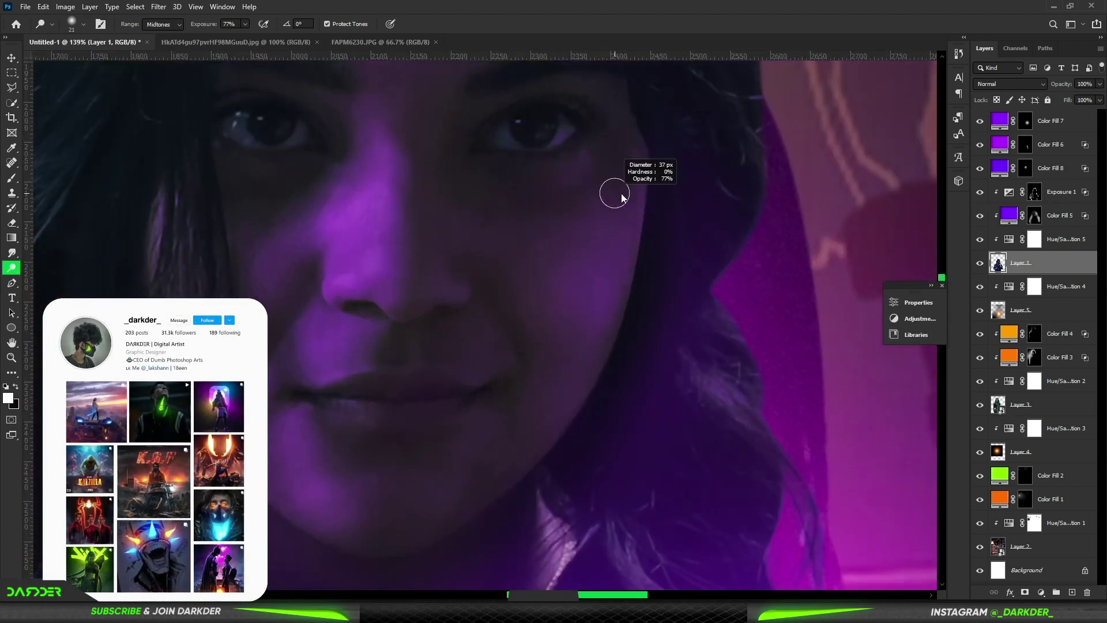
pyautogui.scroll(-3, 462, 530)
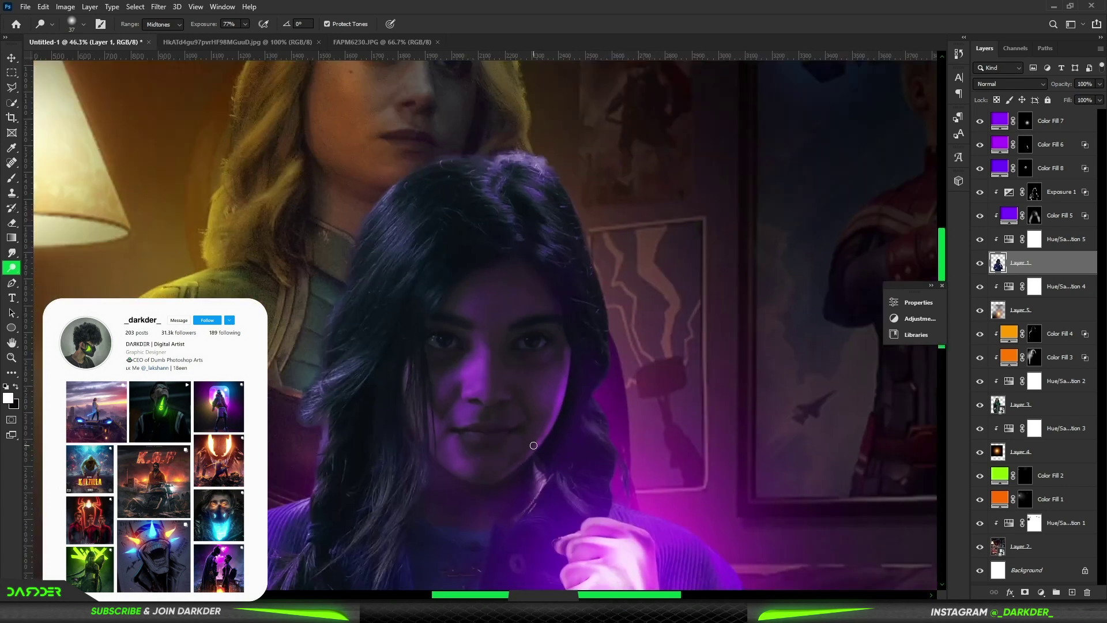
pyautogui.scroll(4, 532, 413)
pyautogui.moveTo(566, 326); pyautogui.dragTo(486, 301)
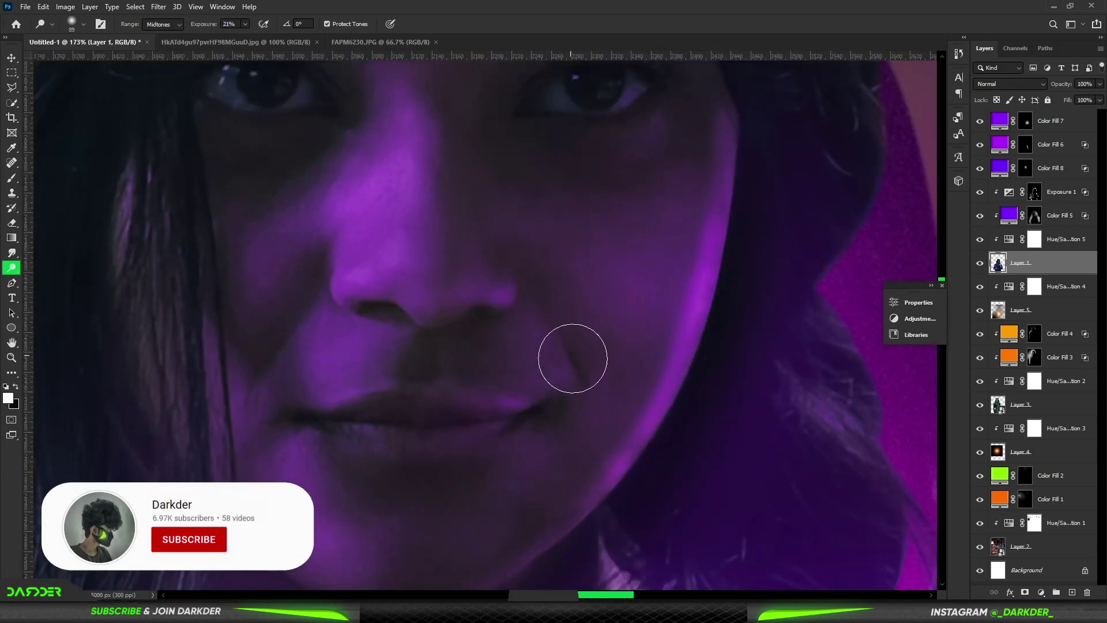
pyautogui.scroll(-2, 640, 272)
pyautogui.scroll(-2, 721, 300)
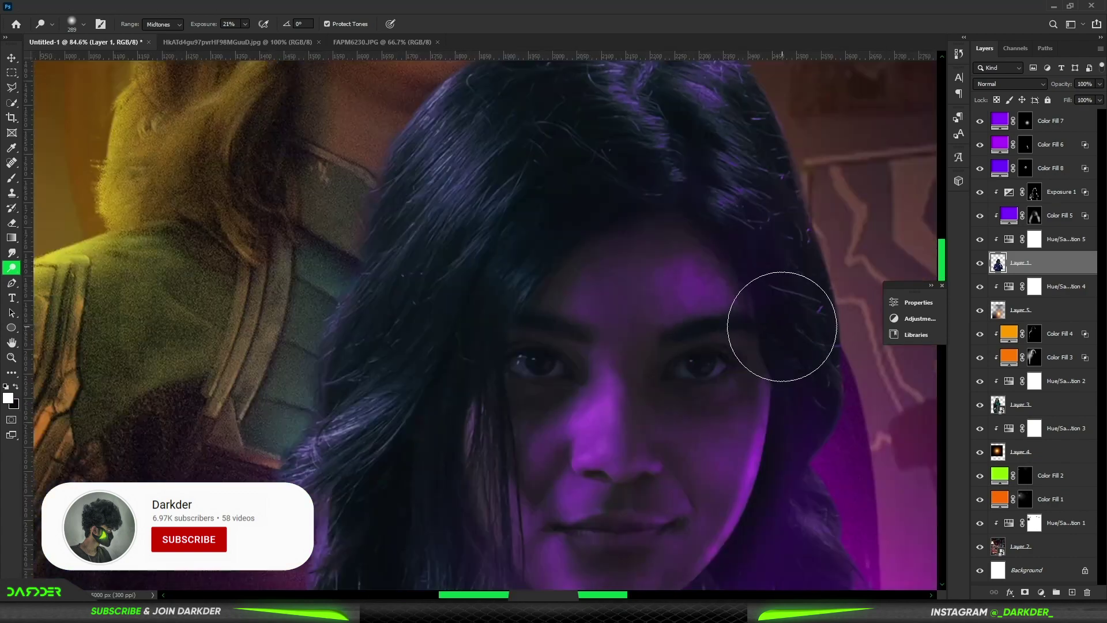
pyautogui.scroll(-2, 779, 308)
pyautogui.scroll(5, 778, 308)
# Step: Switch to the Burn tool set to Highlights at 40%
pyautogui.hotkey('shift', 'o')
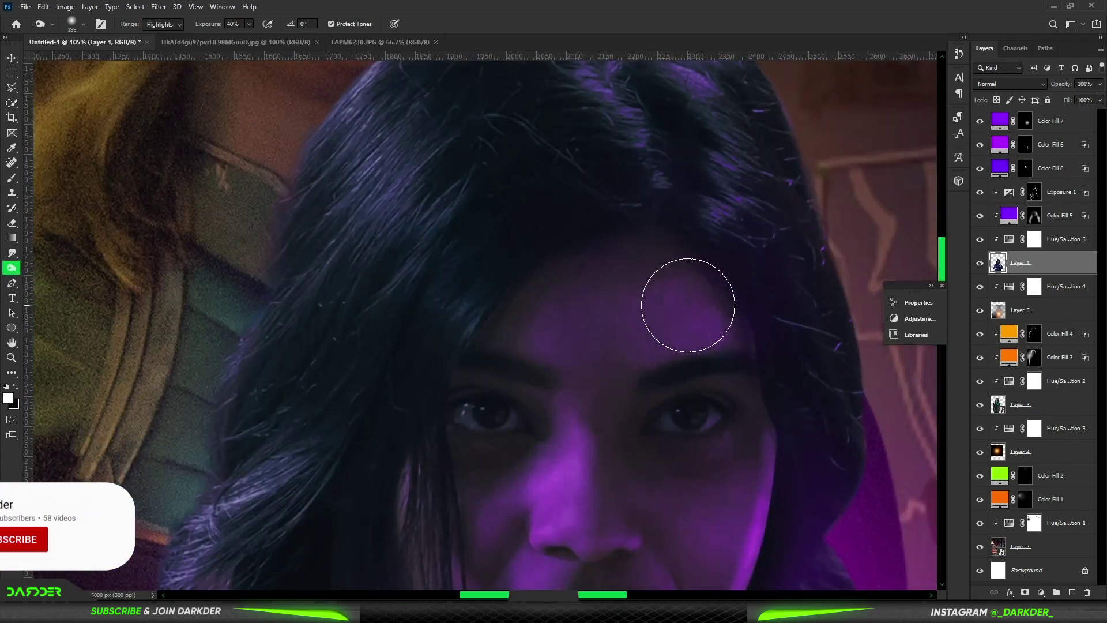
pyautogui.scroll(-3, 577, 403)
pyautogui.scroll(-2, 598, 365)
pyautogui.scroll(1, 594, 302)
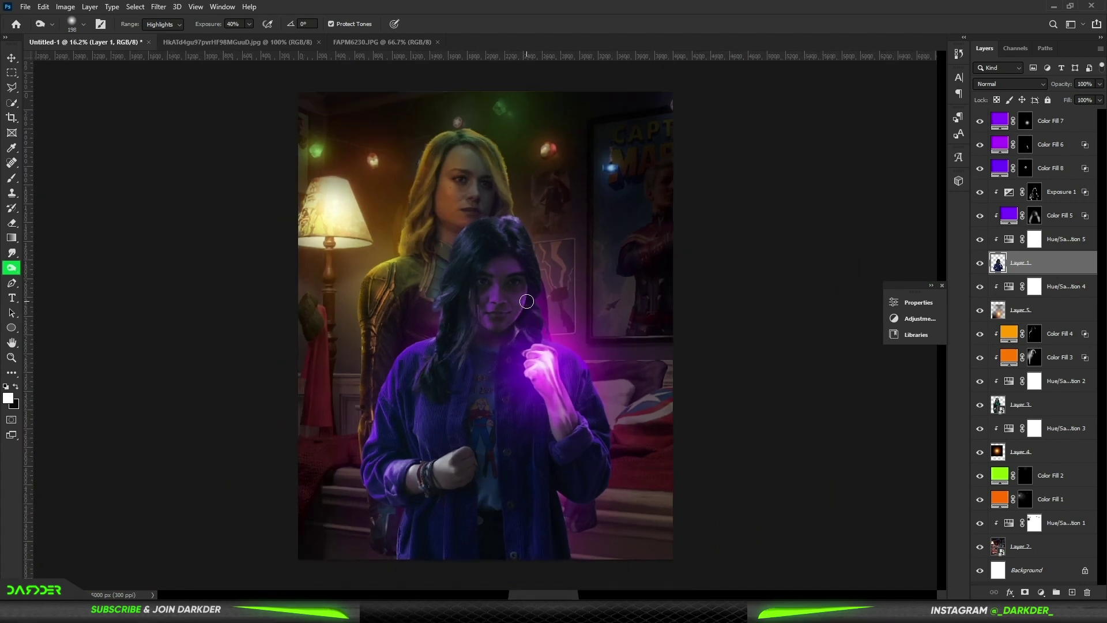
pyautogui.scroll(-1, 685, 329)
# Step: Review Hue/Saturation 1, then add a new empty layer above Hue/Saturation 3
pyautogui.doubleClick(1009, 523)
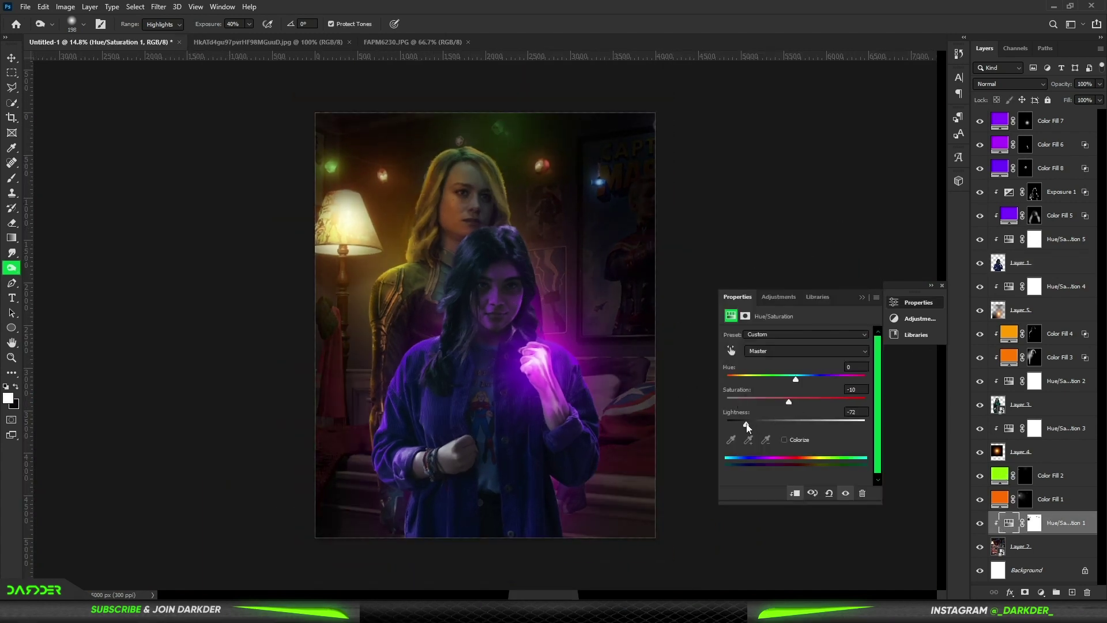
pyautogui.click(917, 303)
pyautogui.click(1049, 475)
pyautogui.click(1049, 428)
pyautogui.hotkey('ctrl', 'shift', 'alt', 'n')
# Step: Stamp a smoke brush onto the right and left sides of the new Layer 6
pyautogui.click(12, 178)
pyautogui.rightClick(450, 303)
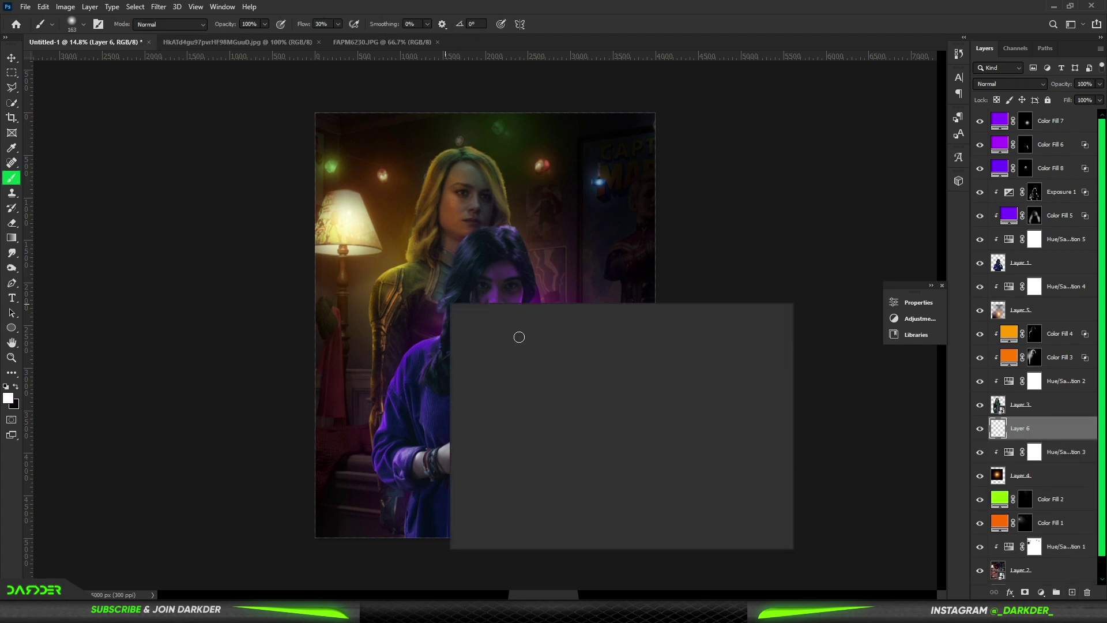
pyautogui.press('Escape')
pyautogui.scroll(-1, 378, 504)
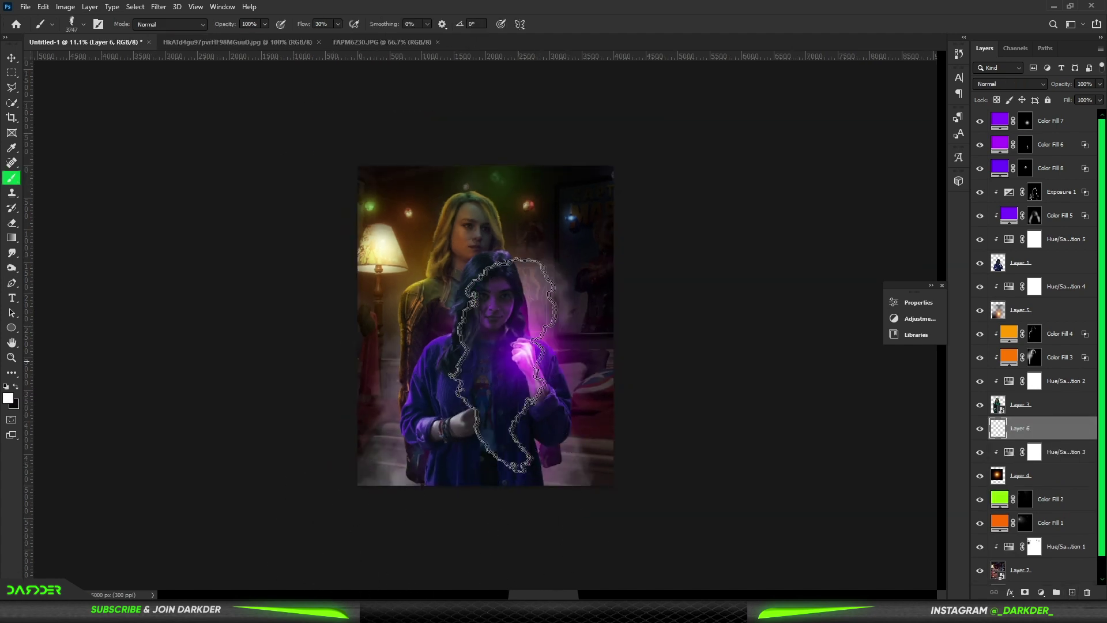
pyautogui.click(629, 370)
pyautogui.scroll(1, 629, 370)
pyautogui.click(333, 370)
# Step: Erase excess smoke over the upper scene and near the bottom edge with a soft eraser
pyautogui.click(11, 222)
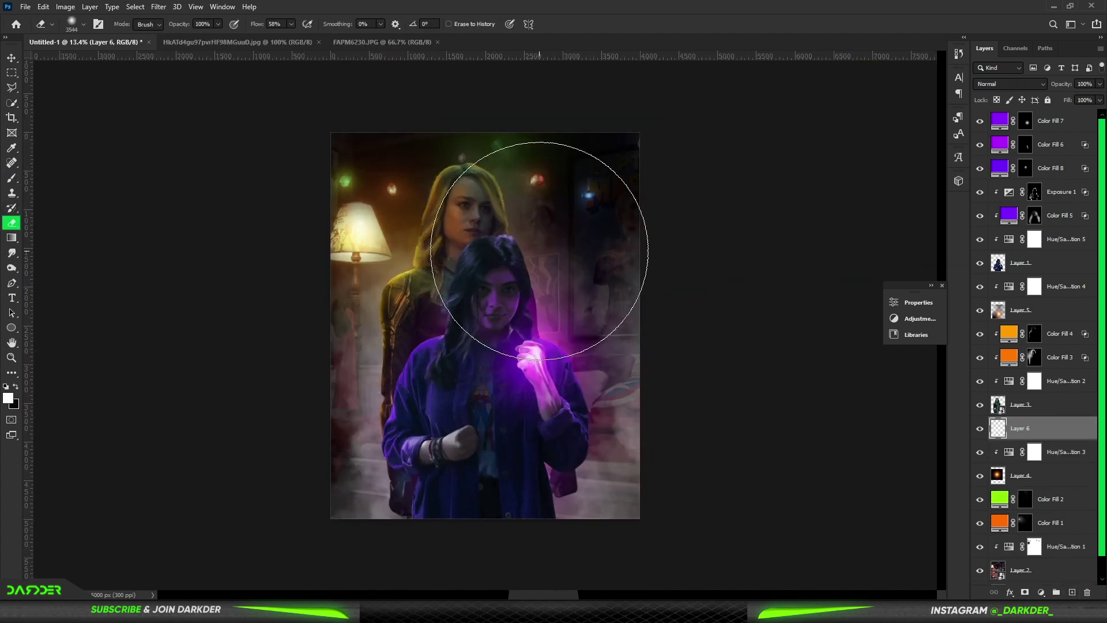
pyautogui.moveTo(531, 272)
pyautogui.mouseDown()
pyautogui.moveTo(606, 464)
pyautogui.moveTo(655, 396)
pyautogui.mouseUp()
pyautogui.click(353, 321)
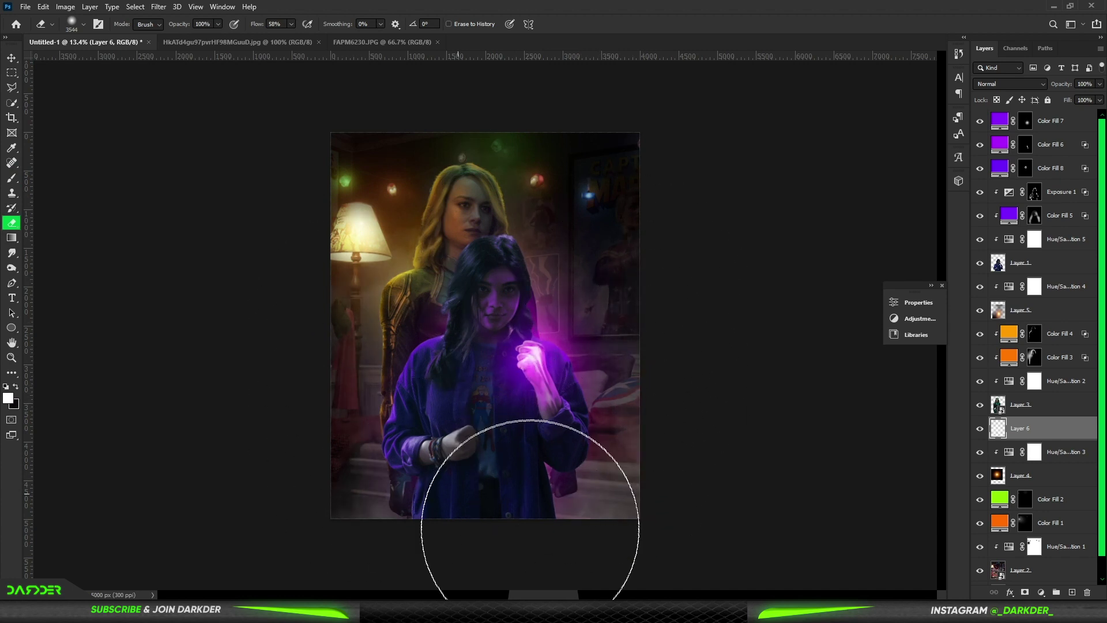
pyautogui.scroll(1, 479, 326)
pyautogui.click(1050, 121)
# Step: Add a purple Solid Color fill layer, Color Fill 9, blended as Linear Dodge (Add)
pyautogui.click(1041, 592)
pyautogui.click(1061, 369)
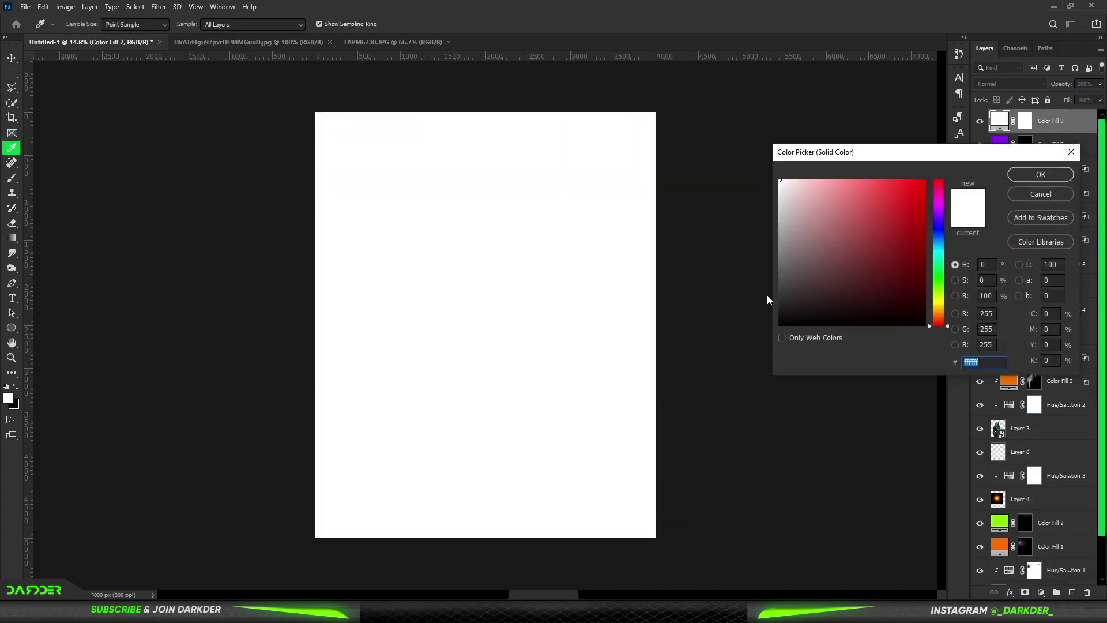
pyautogui.click(942, 214)
pyautogui.click(1038, 181)
pyautogui.click(1009, 83)
# Step: Adjust Color Fill 9's Underlying Layer Blend If to keep purple off darker areas
pyautogui.doubleClick(1063, 134)
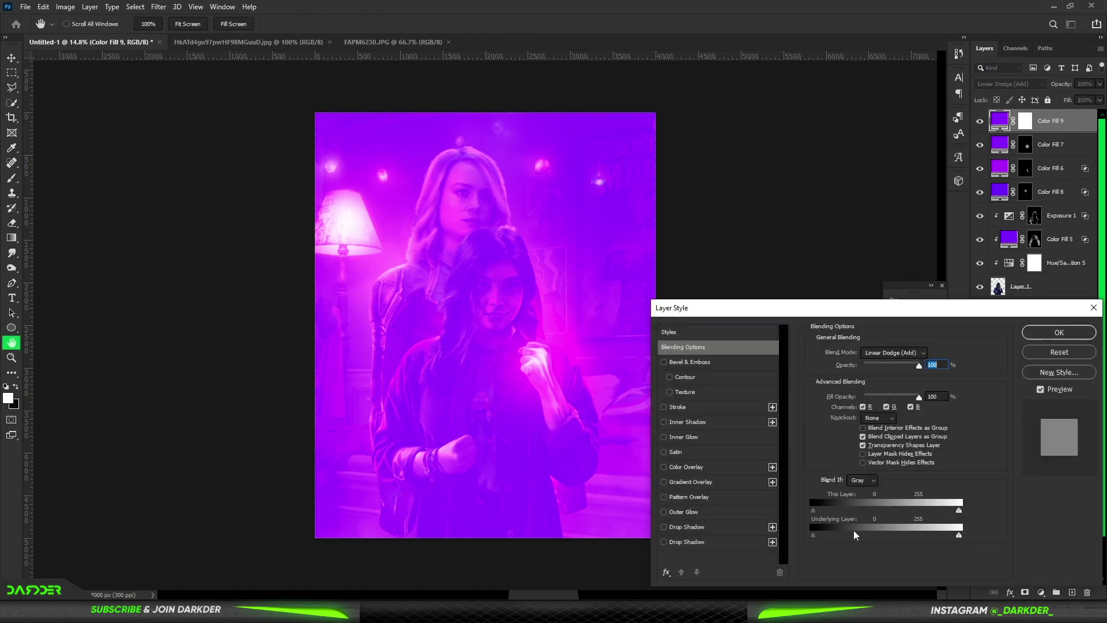
pyautogui.moveTo(853, 530); pyautogui.dragTo(825, 534)
pyautogui.click(1053, 327)
pyautogui.press('b')
pyautogui.scroll(4, 508, 231)
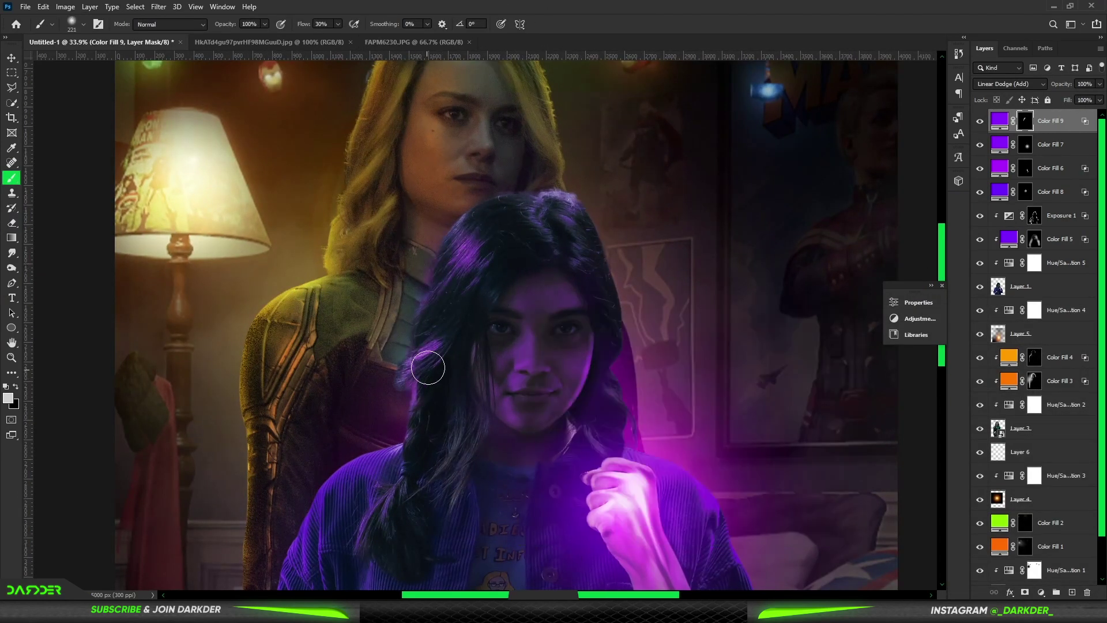
pyautogui.scroll(3, 480, 174)
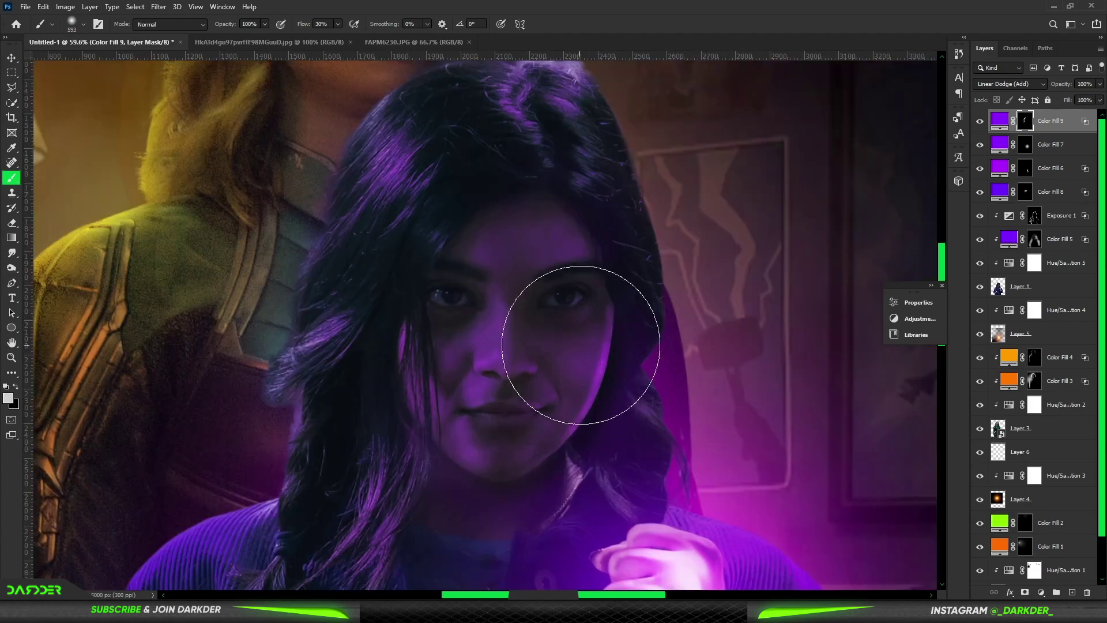
pyautogui.scroll(2, 549, 322)
pyautogui.scroll(-2, 576, 234)
pyautogui.scroll(3, 606, 353)
# Step: Paint white on the mask around the raised fist, hair and jacket, refining with black
pyautogui.press('x')
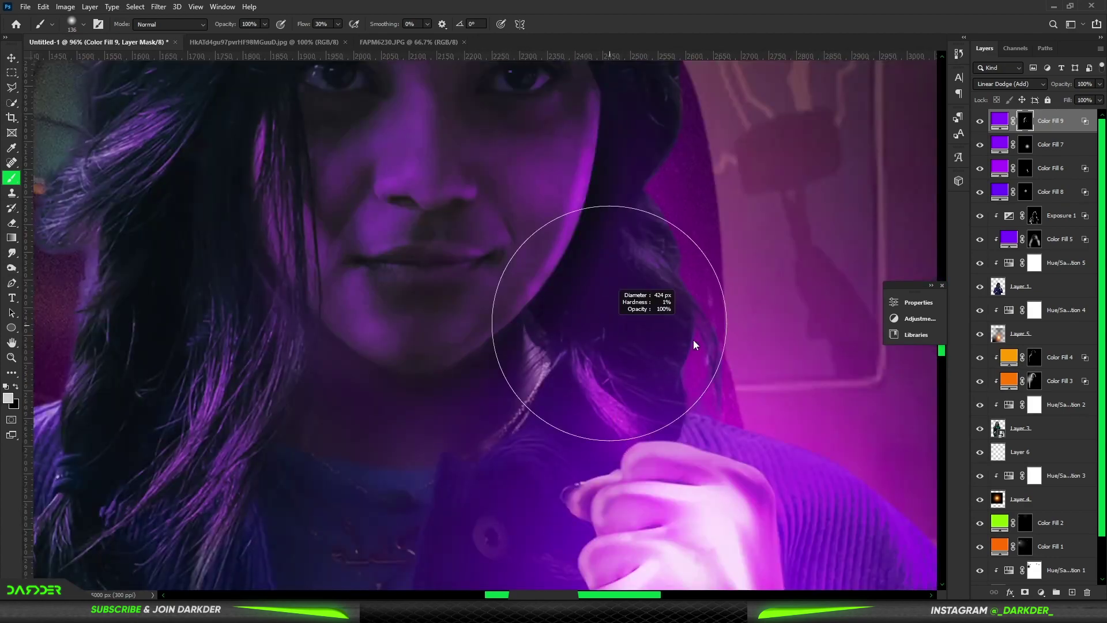
pyautogui.moveTo(581, 333); pyautogui.dragTo(647, 420)
pyautogui.scroll(-5, 647, 420)
pyautogui.scroll(-3, 575, 414)
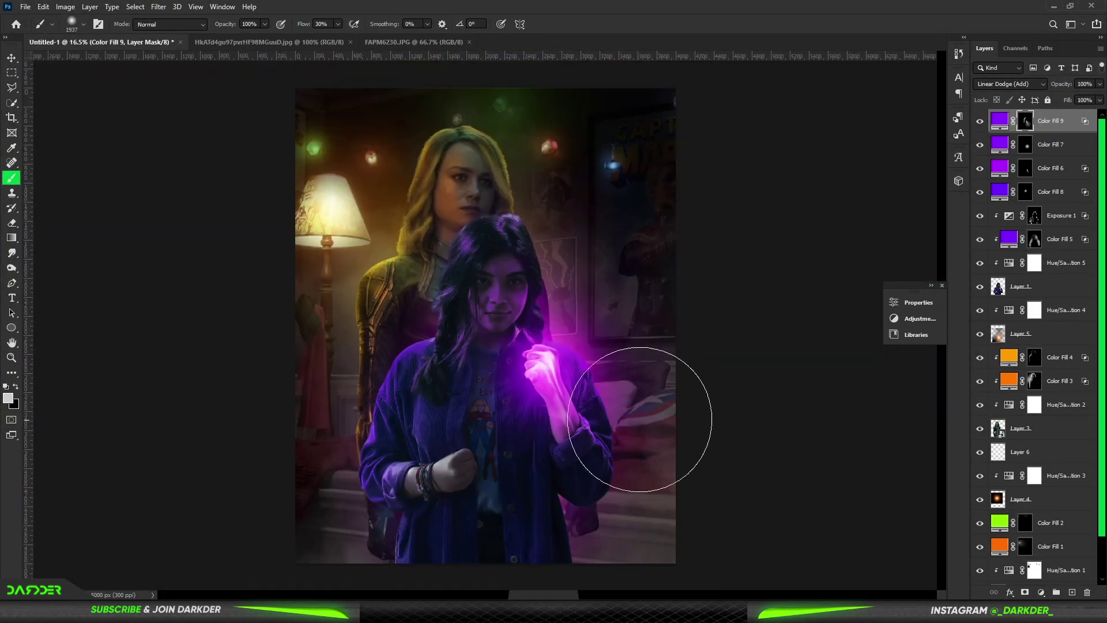
pyautogui.press('x')
pyautogui.scroll(-1, 538, 341)
pyautogui.scroll(5, 438, 404)
pyautogui.press('x')
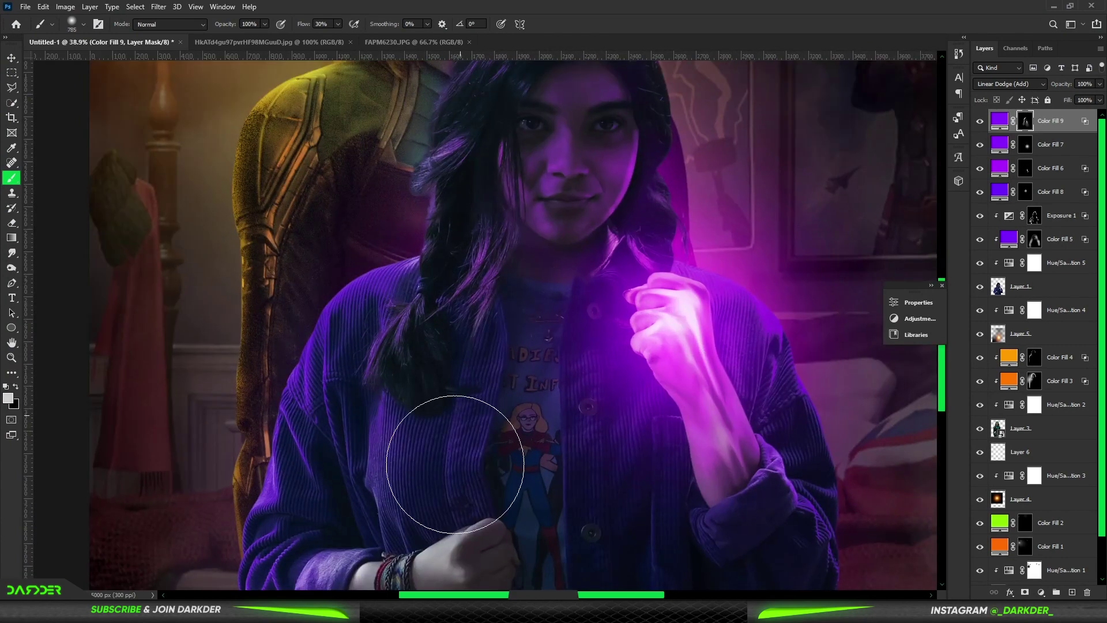
pyautogui.moveTo(452, 415); pyautogui.dragTo(519, 265)
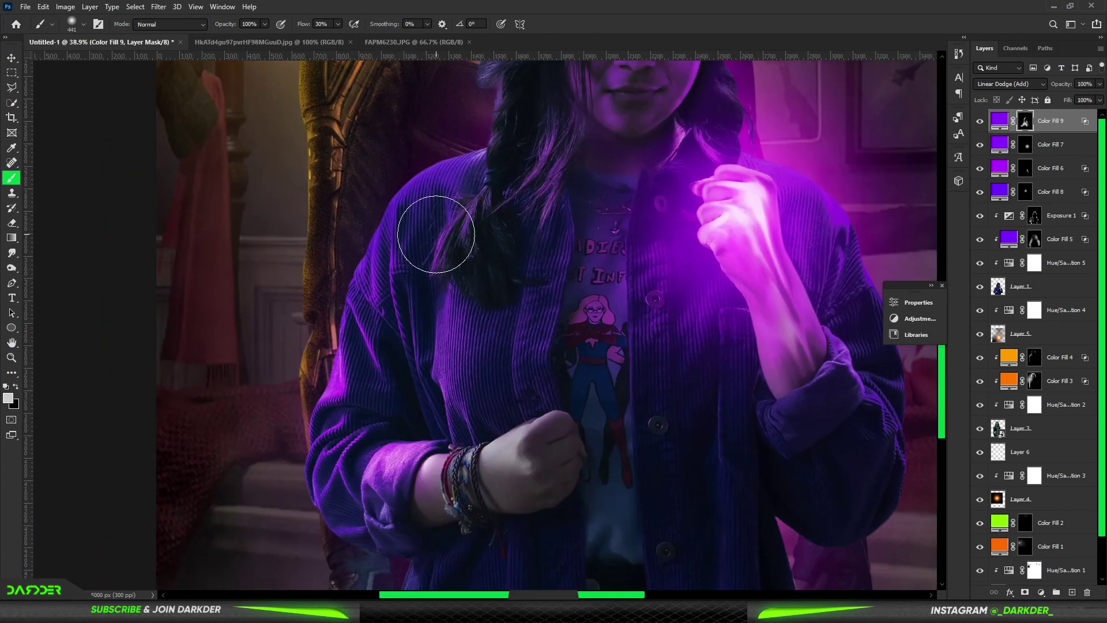
pyautogui.press('x')
pyautogui.scroll(-3, 401, 532)
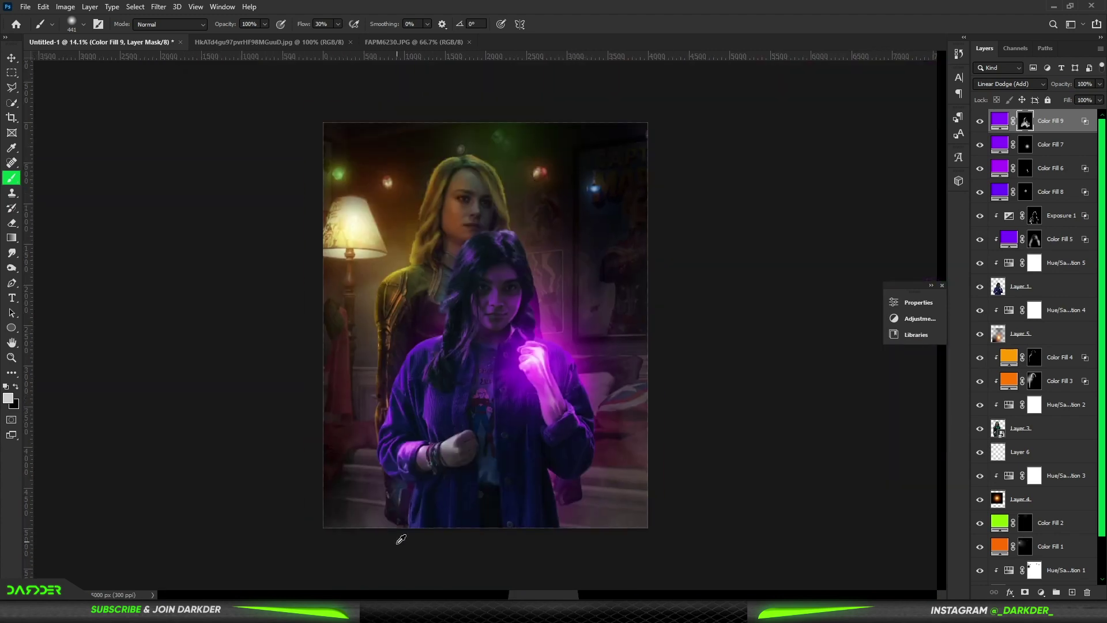
pyautogui.scroll(2, 466, 540)
pyautogui.scroll(-2, 465, 539)
# Step: On Layer 3, dodge the blonde woman's cheek and hair edge with a ~79 px brush
pyautogui.click(1021, 428)
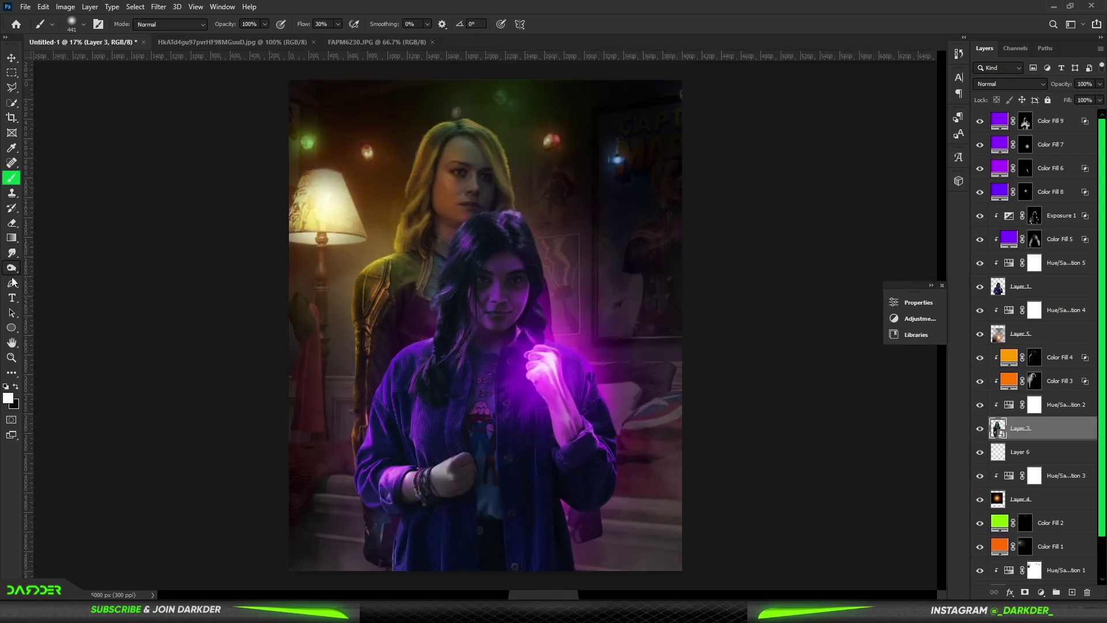
pyautogui.press('o')
pyautogui.scroll(2, 444, 148)
pyautogui.scroll(4, 469, 156)
pyautogui.moveTo(492, 281); pyautogui.dragTo(433, 276)
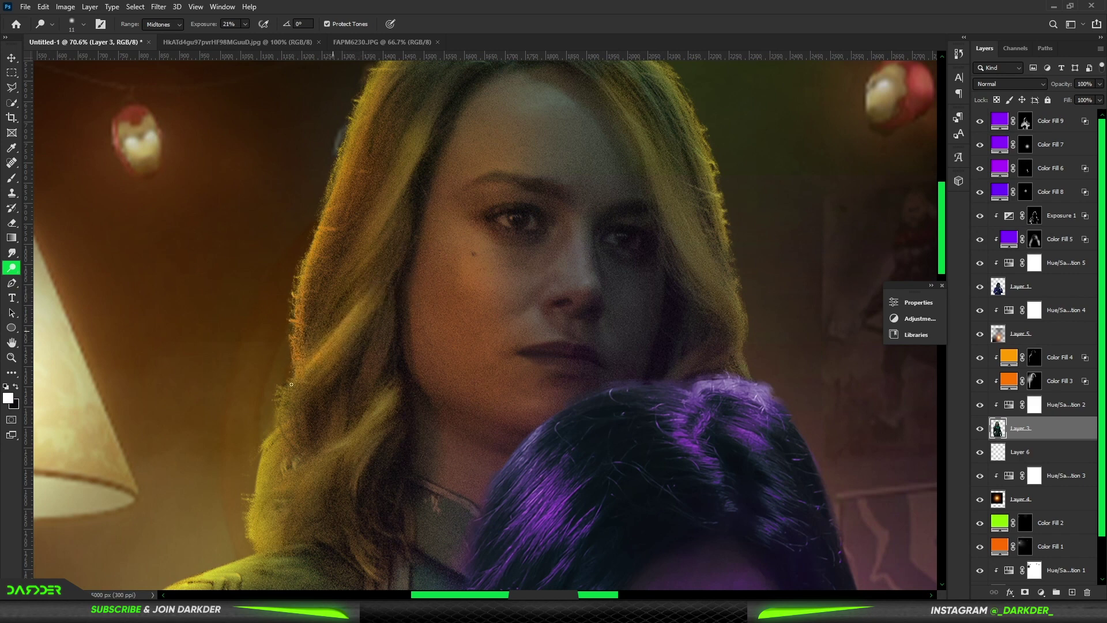
pyautogui.moveTo(430, 262)
pyautogui.mouseDown()
pyautogui.moveTo(433, 358)
pyautogui.moveTo(453, 153)
pyautogui.mouseUp()
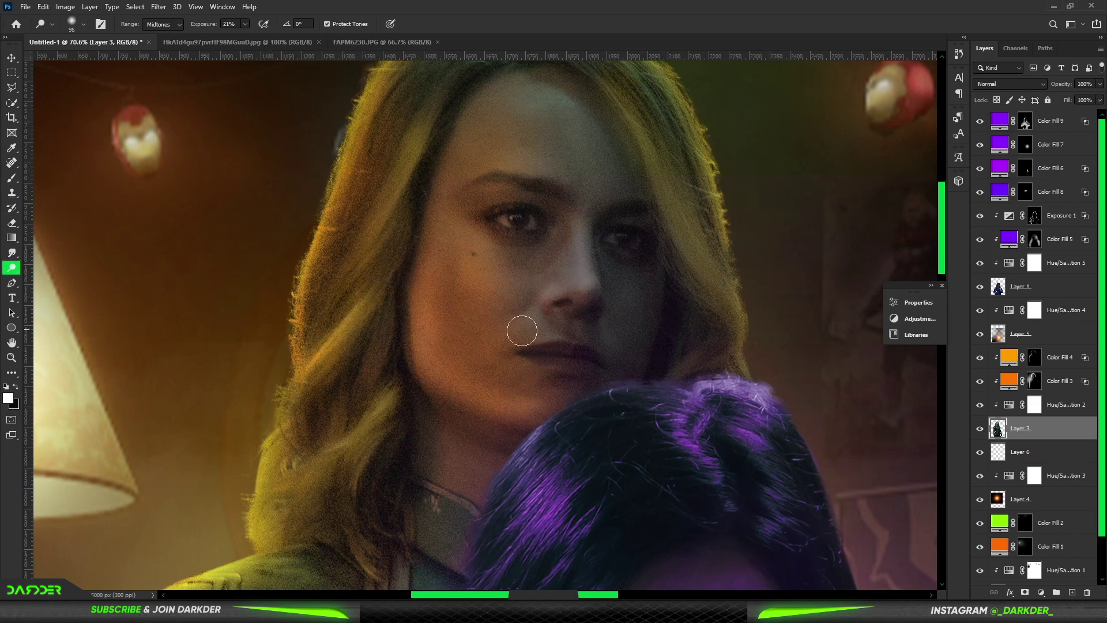
# Step: Set the Dodge range to Shadows at 43% exposure and lighten the woman's shoulder edge
pyautogui.scroll(-3, 522, 330)
pyautogui.scroll(3, 462, 368)
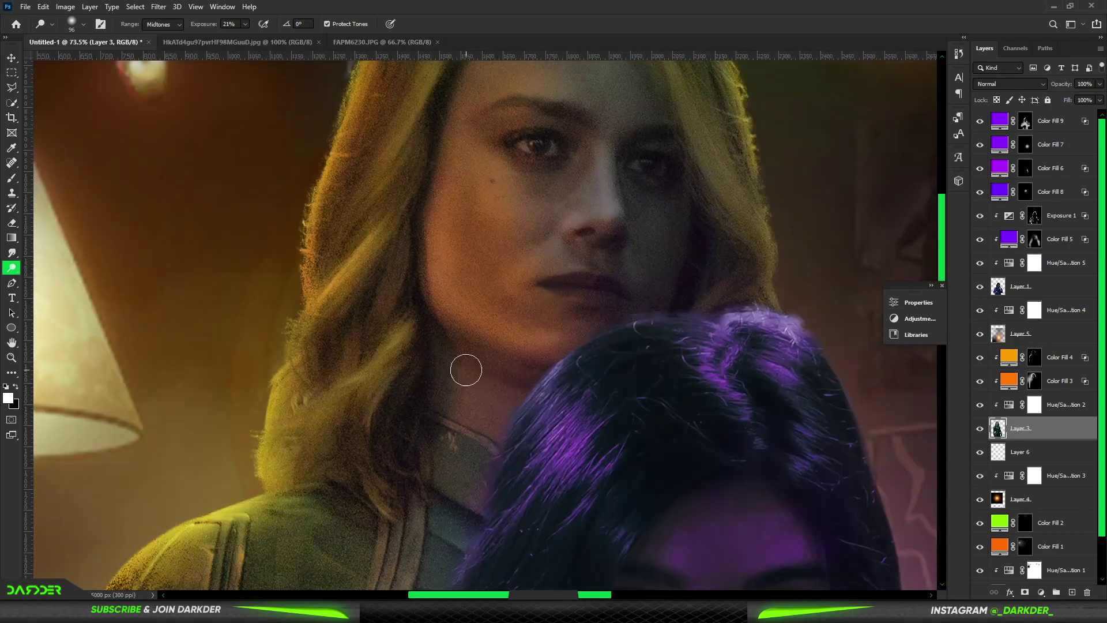
pyautogui.scroll(-3, 492, 396)
pyautogui.scroll(3, 308, 516)
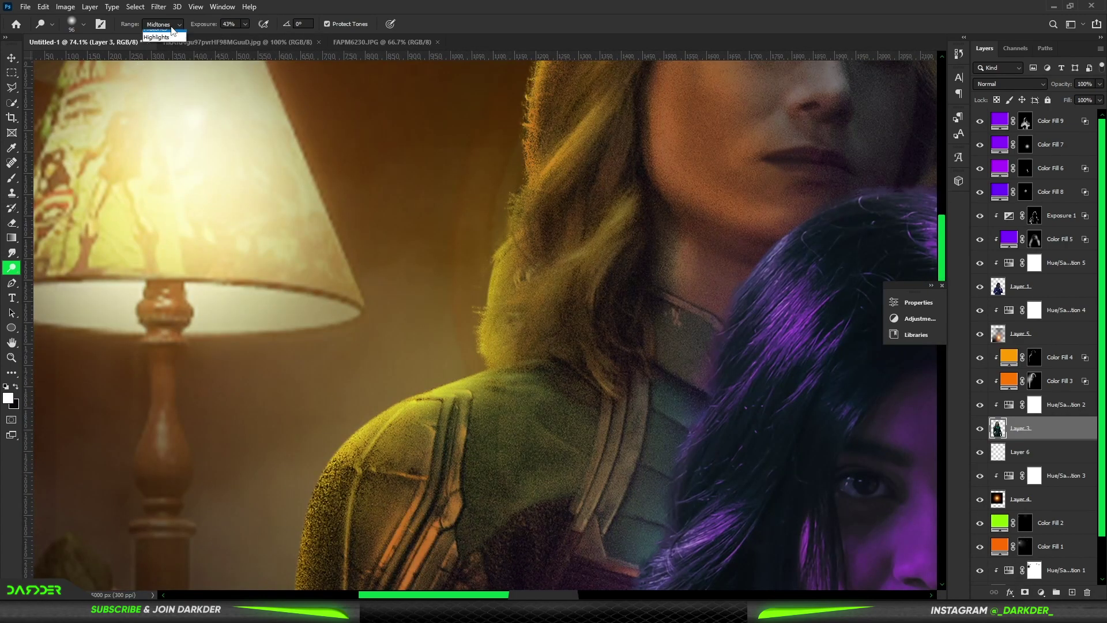
pyautogui.click(172, 29)
pyautogui.moveTo(340, 456); pyautogui.dragTo(313, 504)
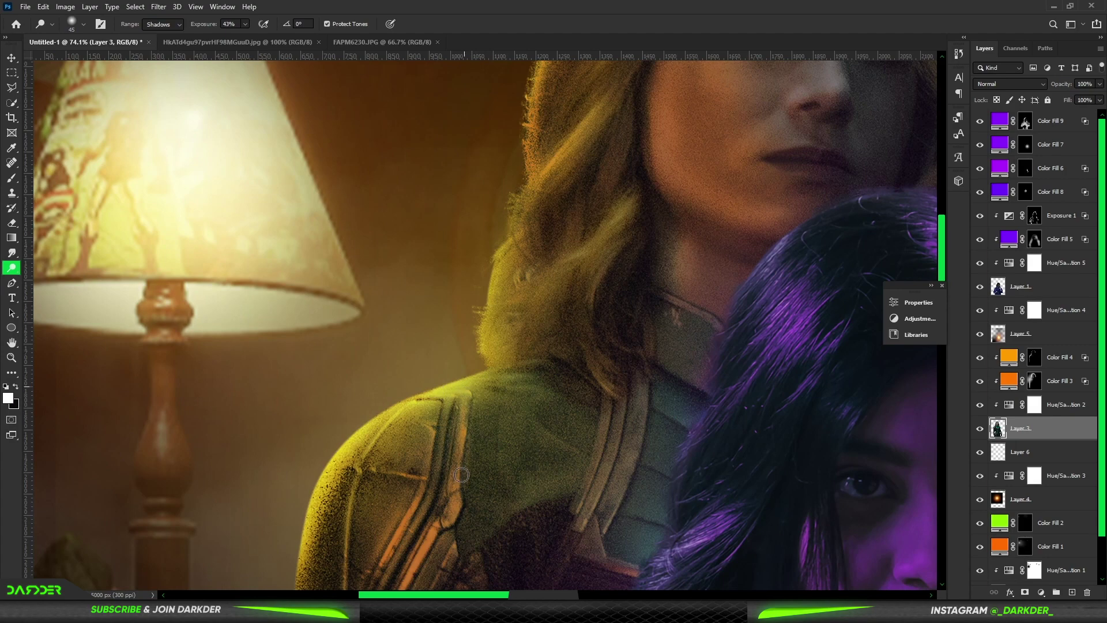
pyautogui.scroll(-2, 638, 413)
pyautogui.scroll(-3, 573, 321)
pyautogui.scroll(3, 314, 302)
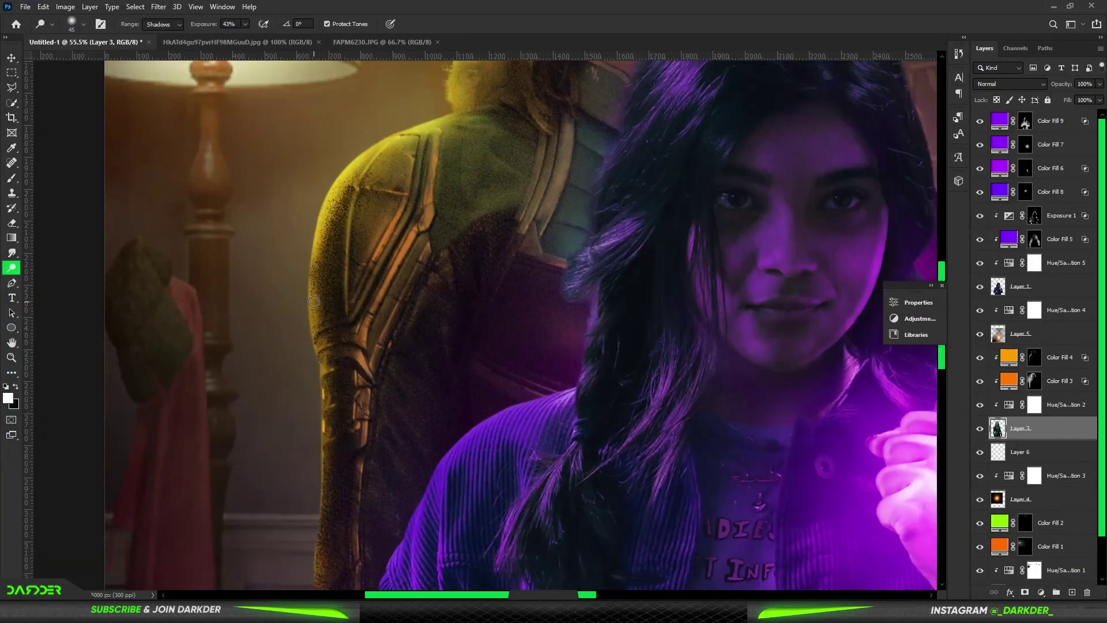
# Step: Dodge the shadows around the eyes and nose, resizing the brush with [ and ]
pyautogui.moveTo(315, 513); pyautogui.dragTo(388, 309)
pyautogui.scroll(-3, 386, 497)
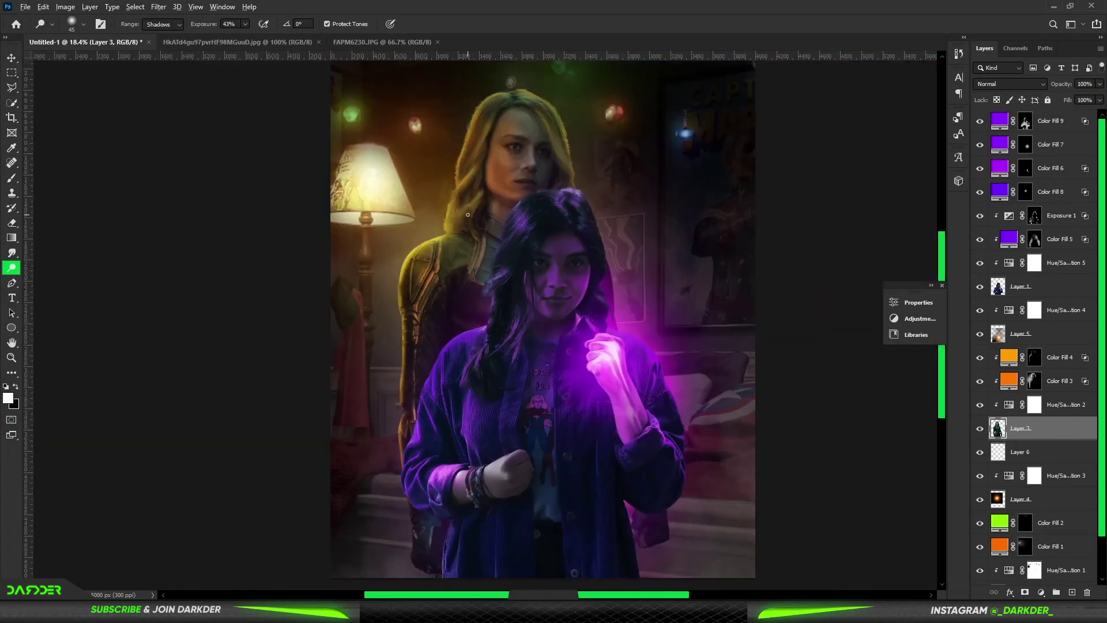
pyautogui.scroll(3, 507, 173)
pyautogui.scroll(2, 398, 311)
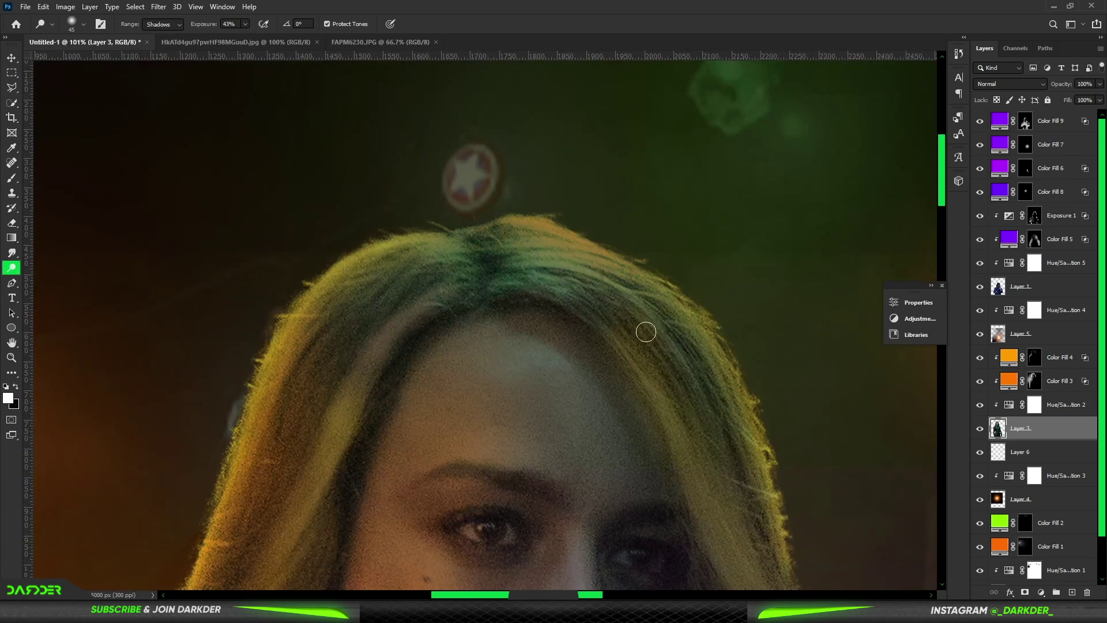
pyautogui.moveTo(807, 526); pyautogui.dragTo(675, 263)
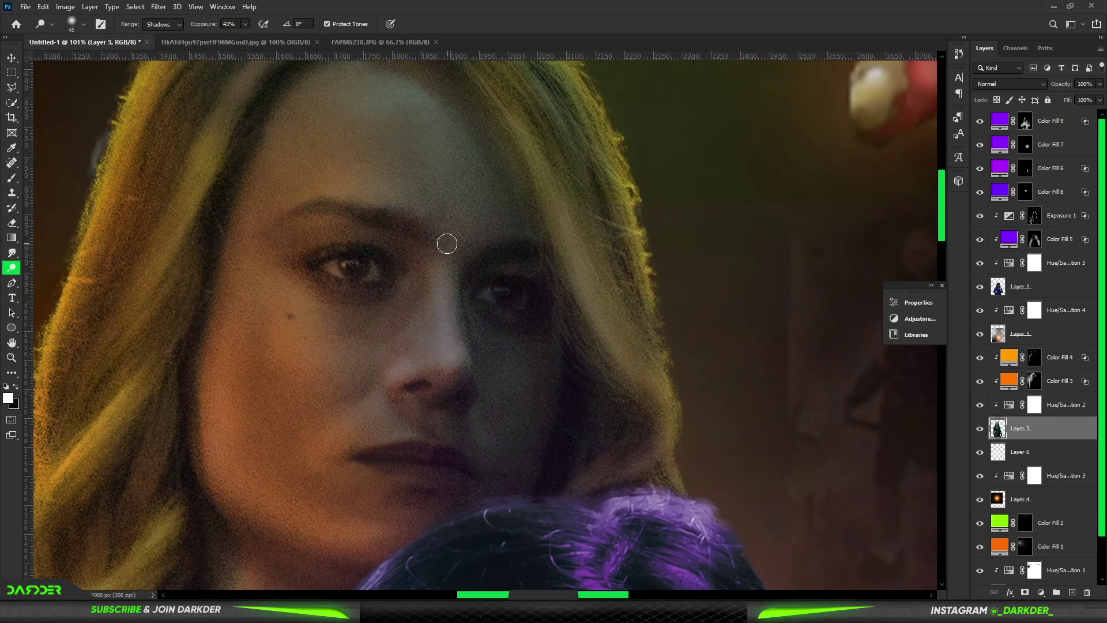
pyautogui.press('[')
pyautogui.press('[')
pyautogui.press('[')
pyautogui.scroll(-5, 504, 301)
pyautogui.scroll(-2, 662, 420)
pyautogui.scroll(2, 368, 118)
pyautogui.press(']')
pyautogui.press(']')
pyautogui.press(']')
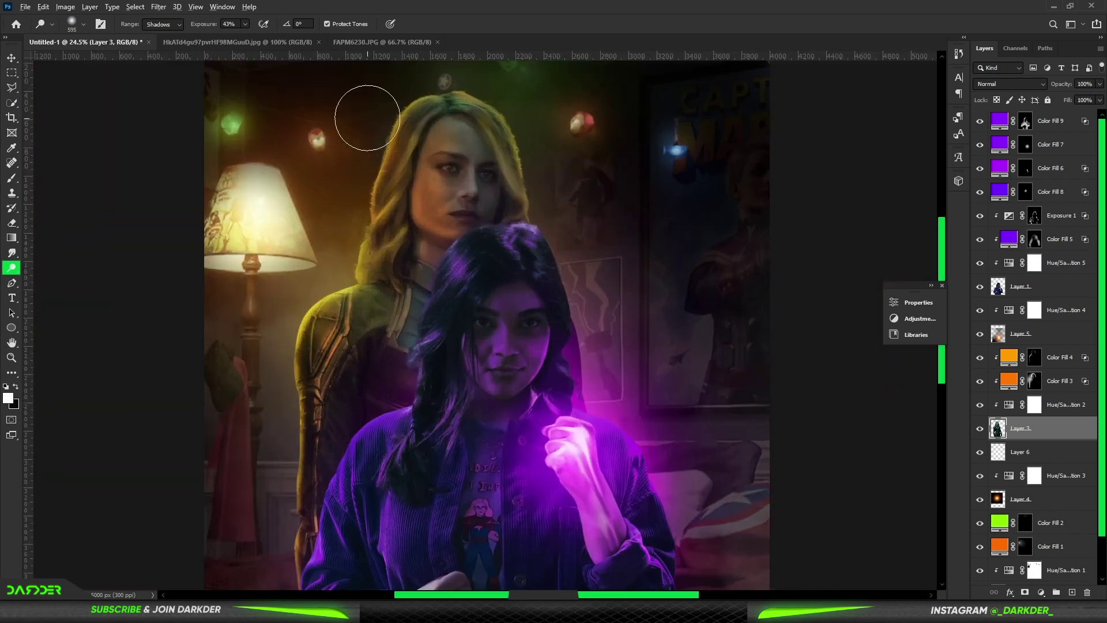
pyautogui.scroll(-2, 485, 219)
# Step: Dodge the dark shadows of the girl's hair, face and jacket on Layer 1 with a slightly larger brush
pyautogui.scroll(3, 677, 258)
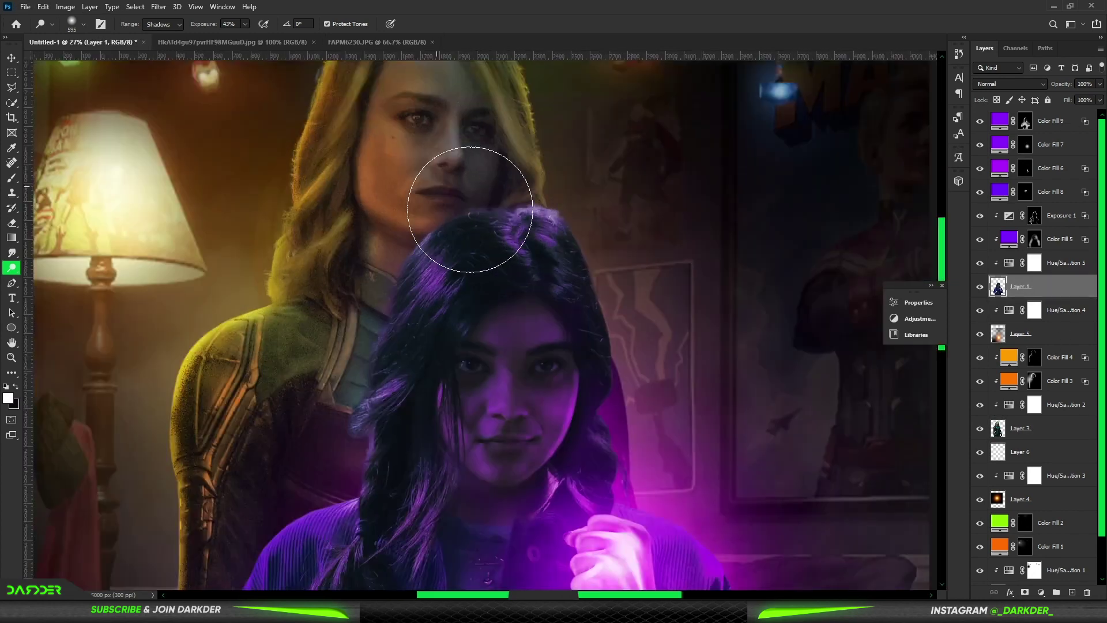
pyautogui.scroll(2, 419, 252)
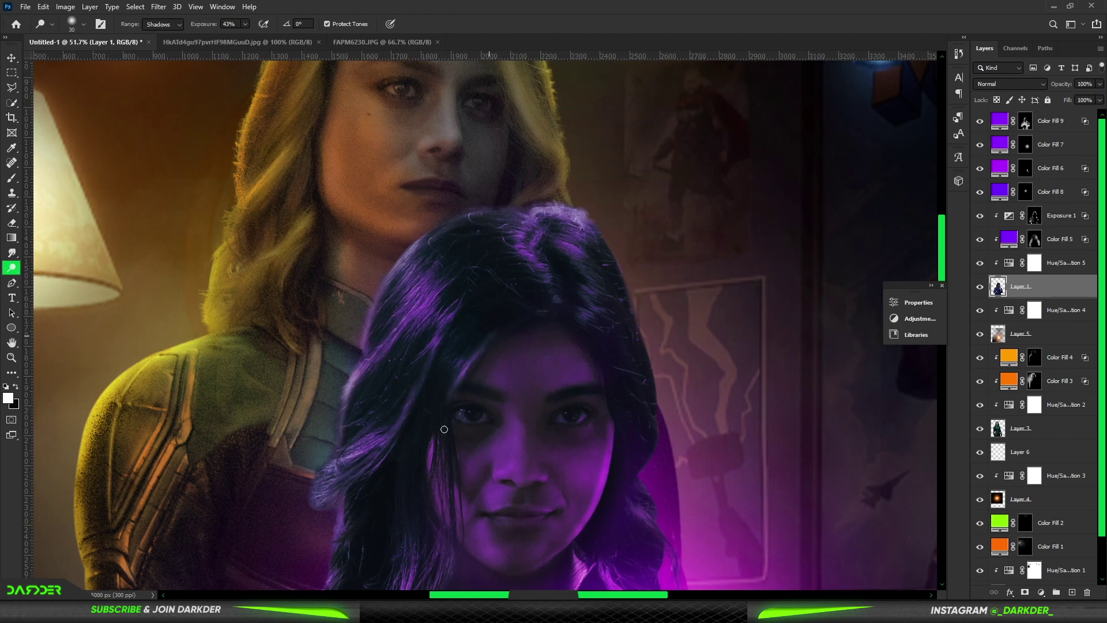
pyautogui.scroll(-3, 429, 395)
pyautogui.press(']')
pyautogui.press(']')
pyautogui.press(']')
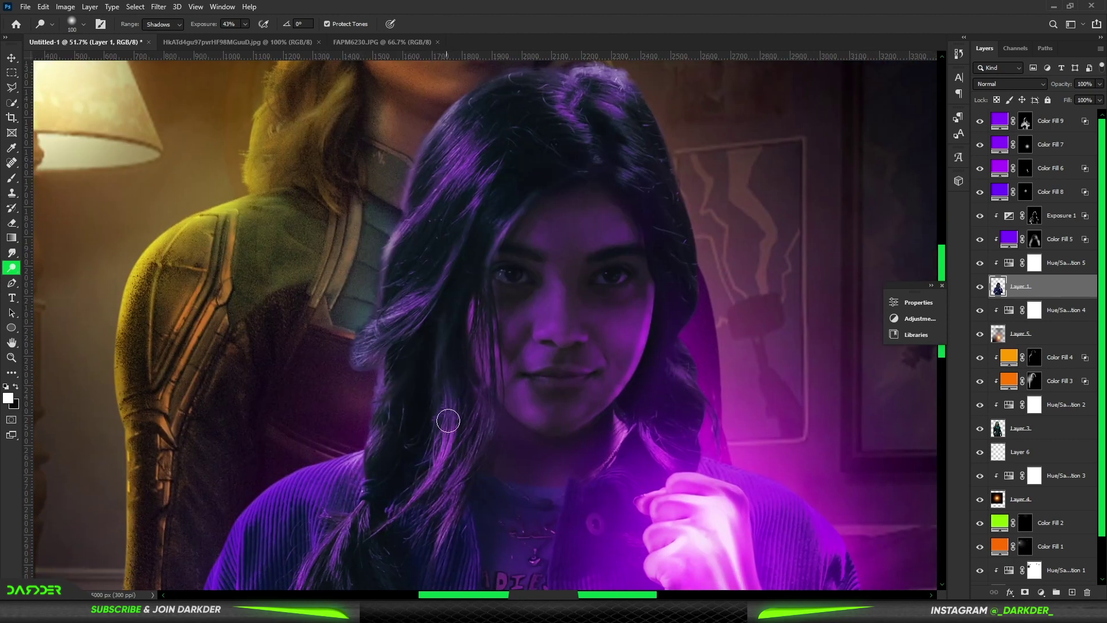
pyautogui.scroll(-3, 339, 532)
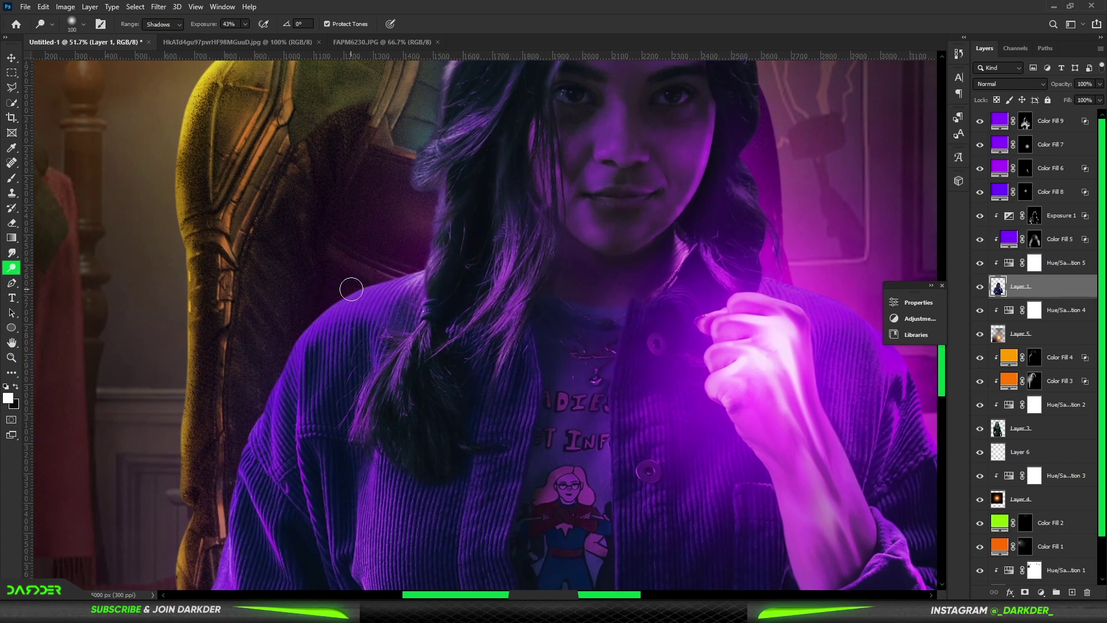
pyautogui.scroll(-3, 469, 279)
pyautogui.scroll(3, 452, 392)
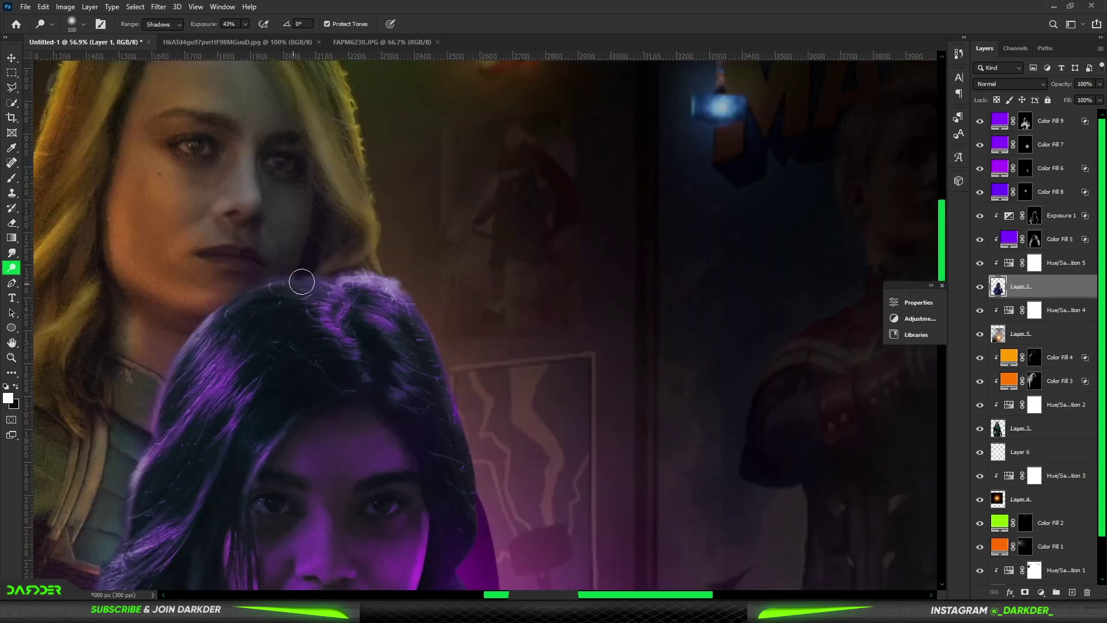
pyautogui.scroll(-2, 302, 282)
pyautogui.scroll(-3, 352, 388)
pyautogui.scroll(2, 708, 383)
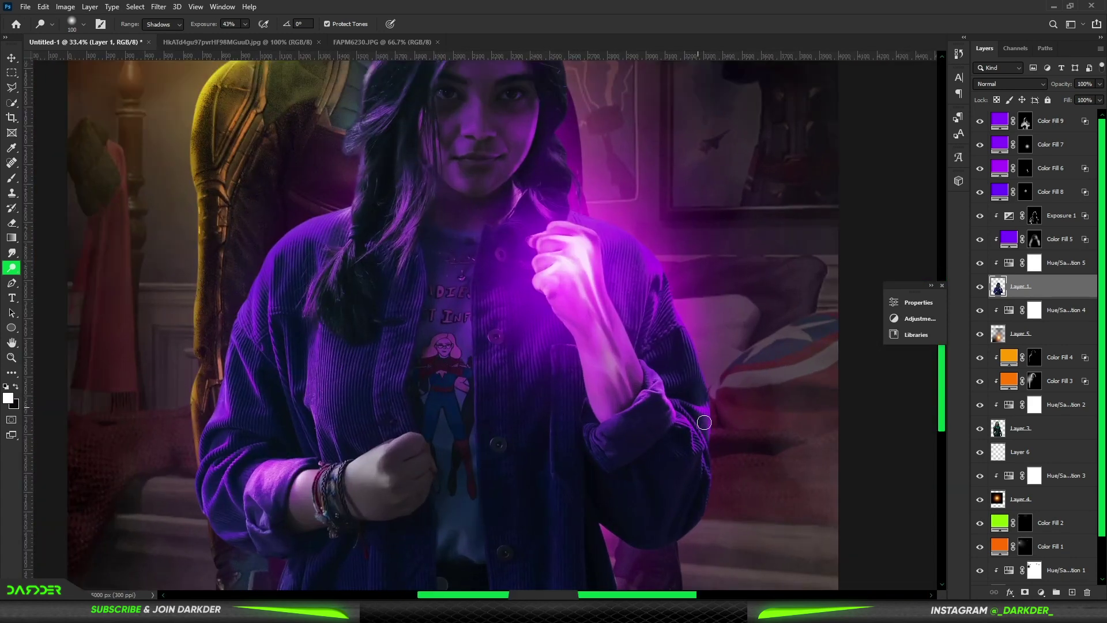
pyautogui.scroll(-3, 666, 549)
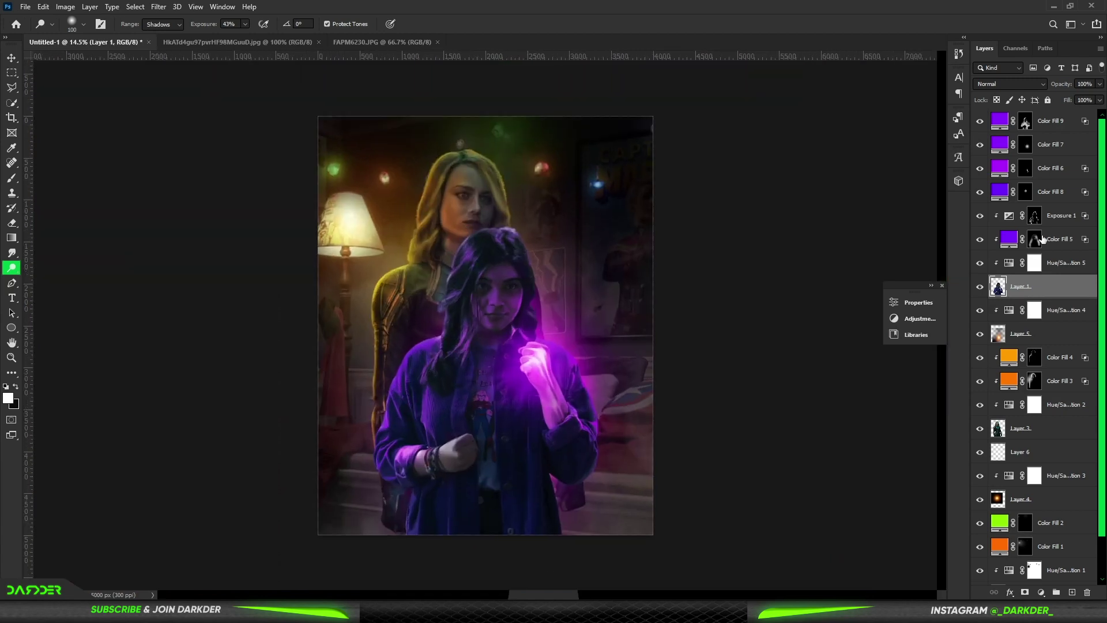
pyautogui.click(1059, 342)
pyautogui.hotkey('ctrl', 't')
# Step: Shift Layer 5 up and to the left
pyautogui.moveTo(596, 258); pyautogui.dragTo(572, 245)
pyautogui.press('Return')
pyautogui.scroll(-1, 868, 176)
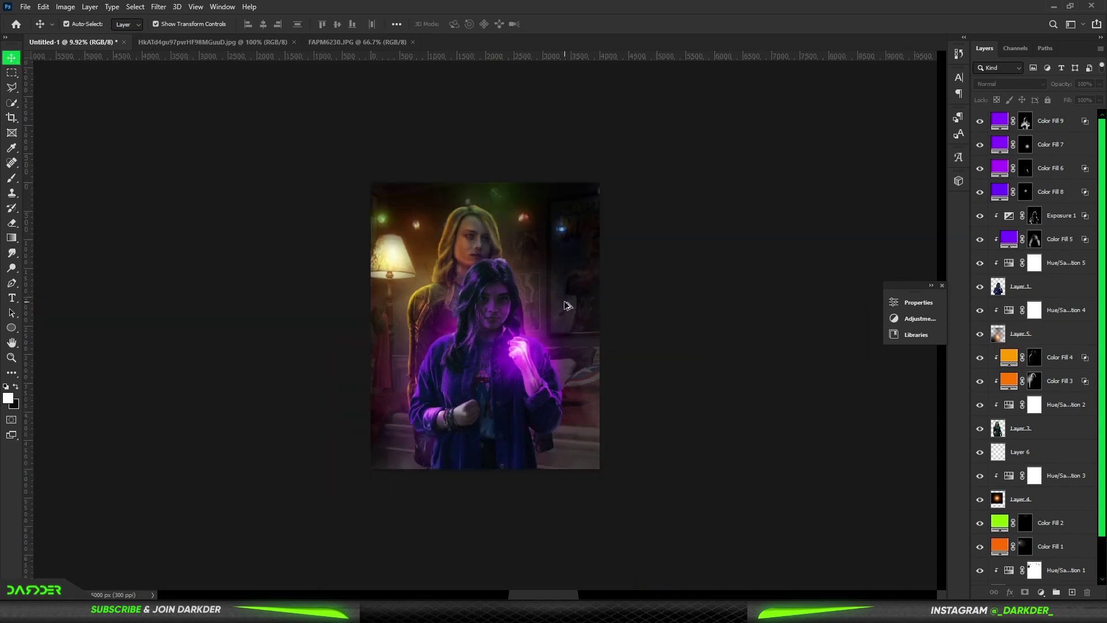
# Step: Add an orange Solid Color fill in Color Dodge mode with an inverted, hidden mask
pyautogui.click(1054, 127)
pyautogui.click(1041, 593)
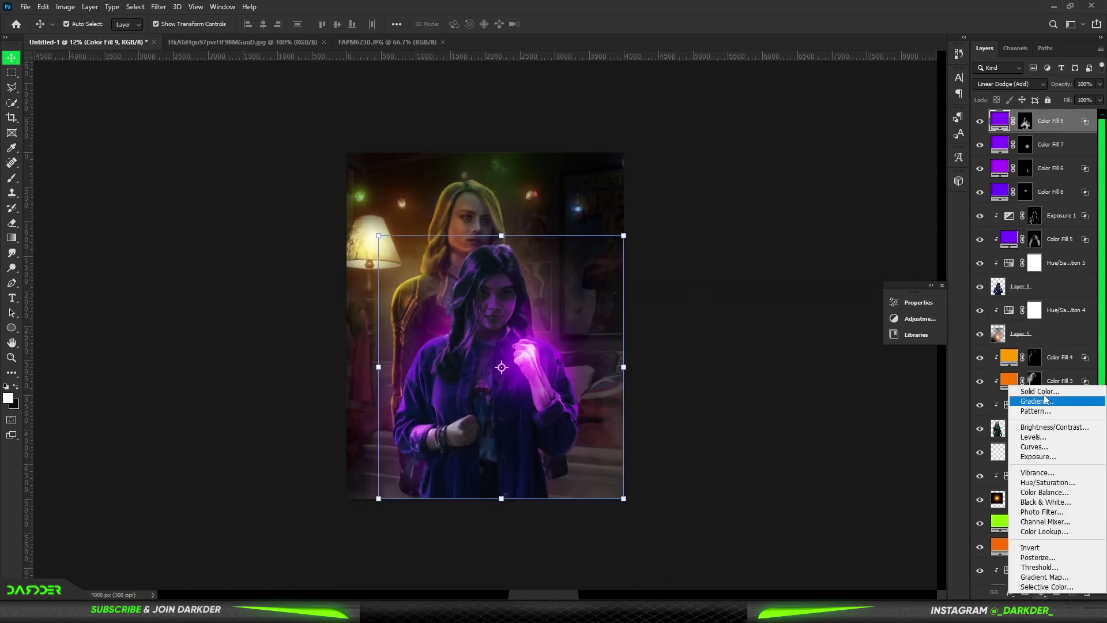
pyautogui.click(991, 344)
pyautogui.click(988, 167)
pyautogui.click(1010, 83)
pyautogui.click(1011, 193)
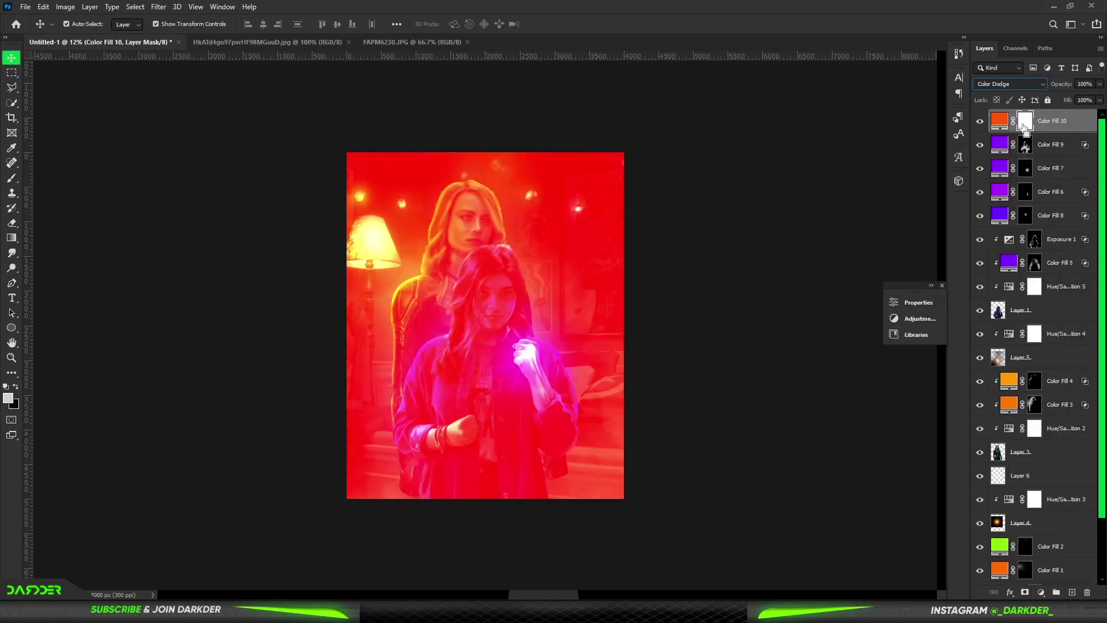
pyautogui.hotkey('ctrl', 'i')
# Step: Paint the orange fill's mask white over the lamp to reveal a warm glow
pyautogui.press('b')
pyautogui.scroll(2, 369, 230)
pyautogui.click(306, 211)
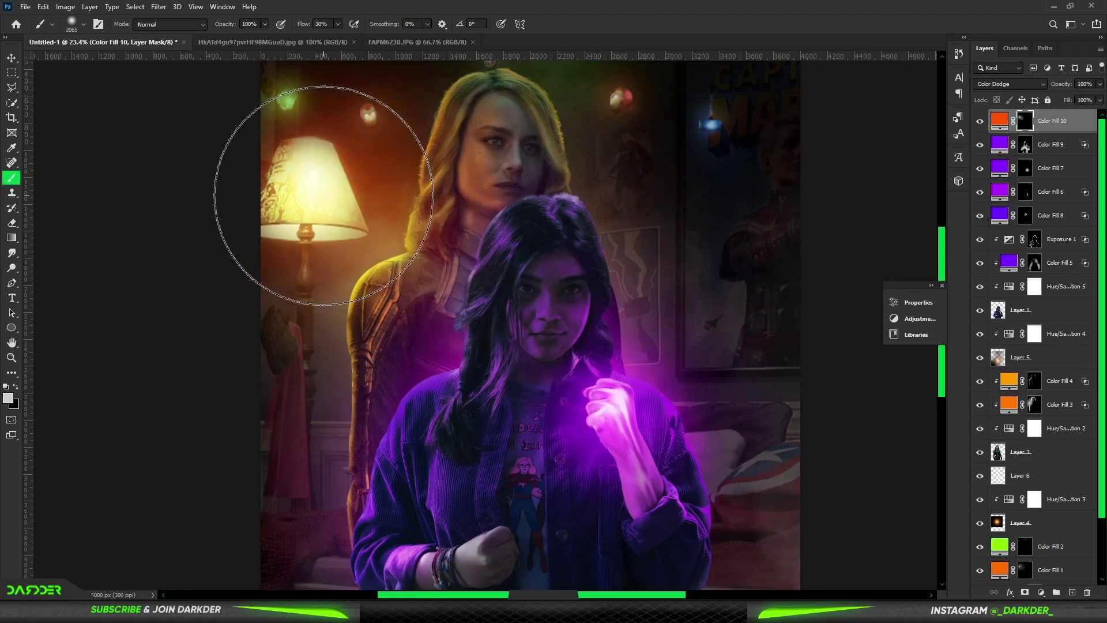
pyautogui.scroll(-2, 306, 211)
pyautogui.scroll(1, 305, 210)
pyautogui.moveTo(304, 25); pyautogui.dragTo(280, 28)
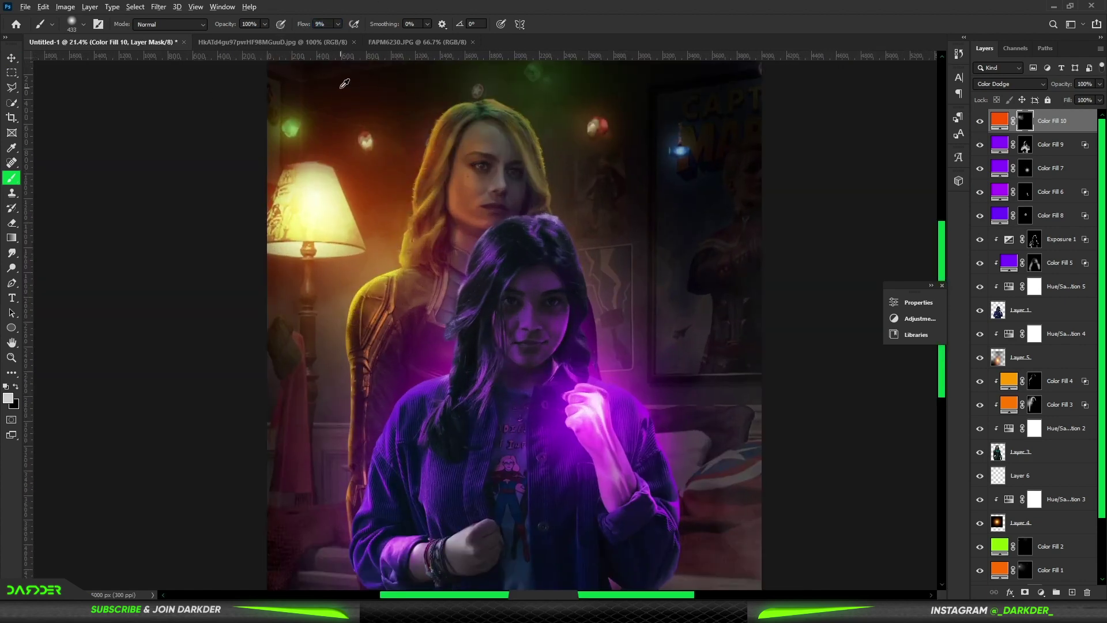
pyautogui.scroll(2, 344, 84)
pyautogui.scroll(-5, 427, 242)
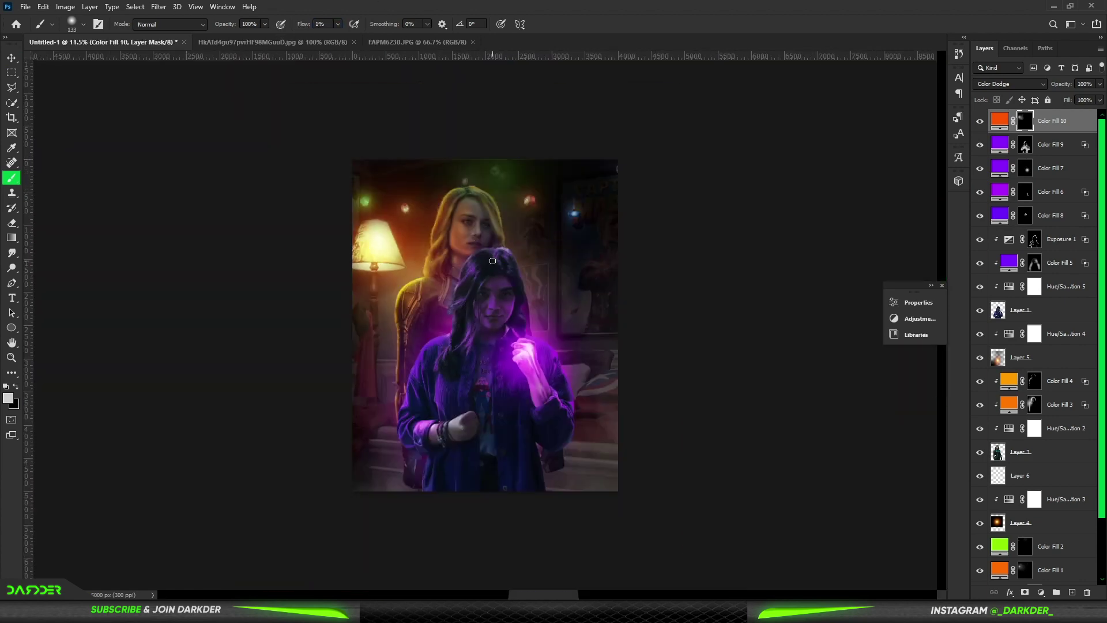
# Step: Paint black to remove the glow from the wall poster, then set the paint colour to light grey
pyautogui.press('x')
pyautogui.moveTo(571, 214); pyautogui.dragTo(539, 268)
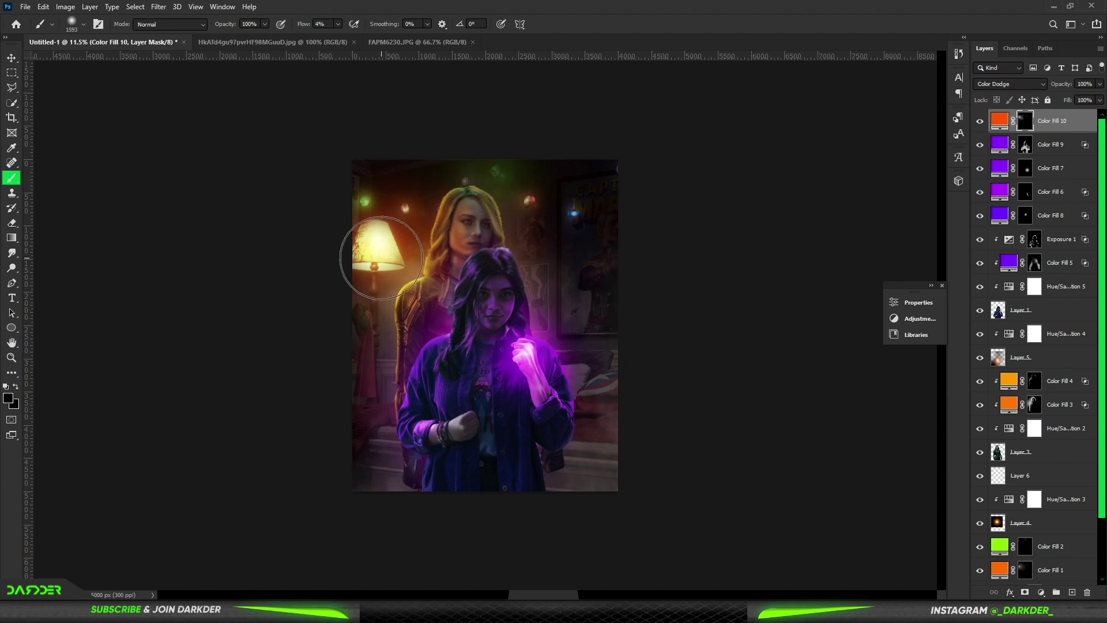
pyautogui.click(8, 398)
pyautogui.press('Return')
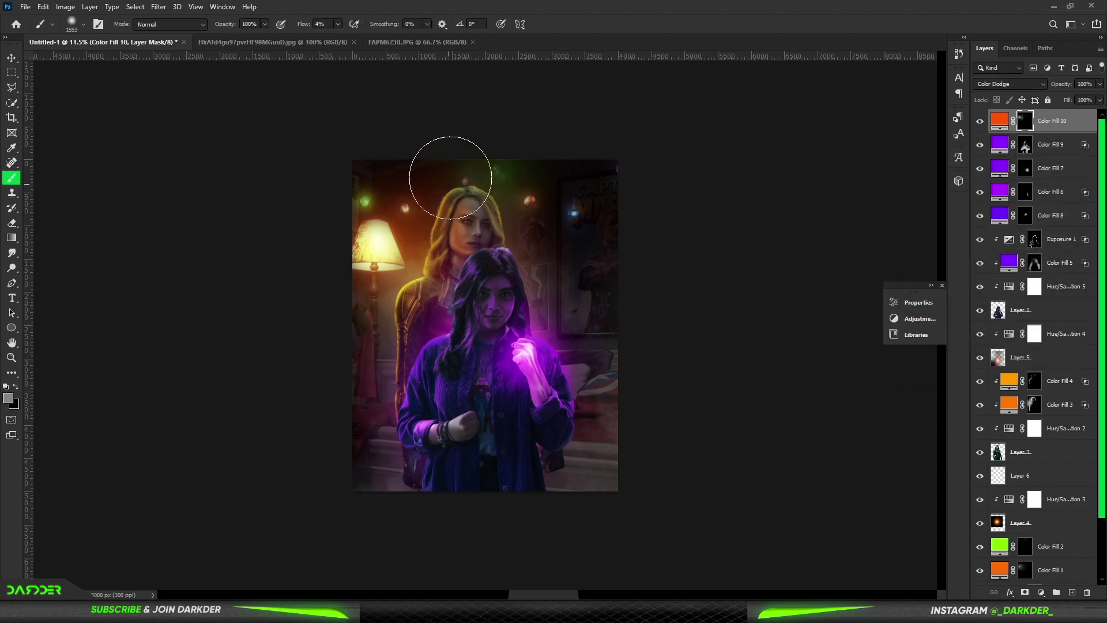
# Step: Add a purple Solid Color fill in Linear Dodge mode with an inverted, hidden mask
pyautogui.click(1041, 592)
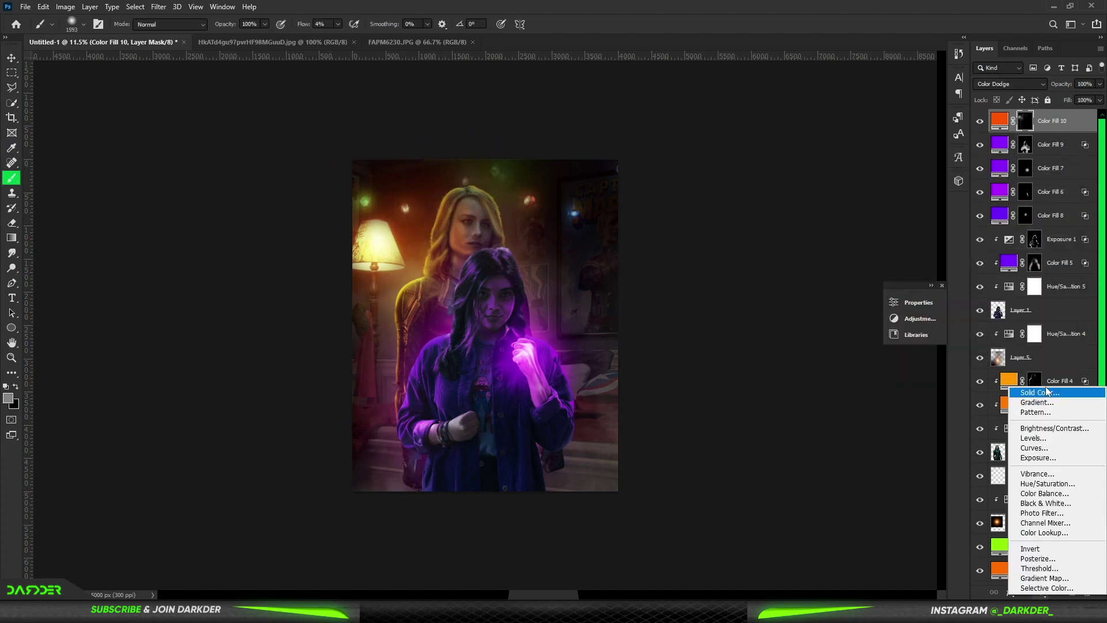
pyautogui.click(1015, 388)
pyautogui.click(1038, 174)
pyautogui.click(1010, 84)
pyautogui.click(1018, 198)
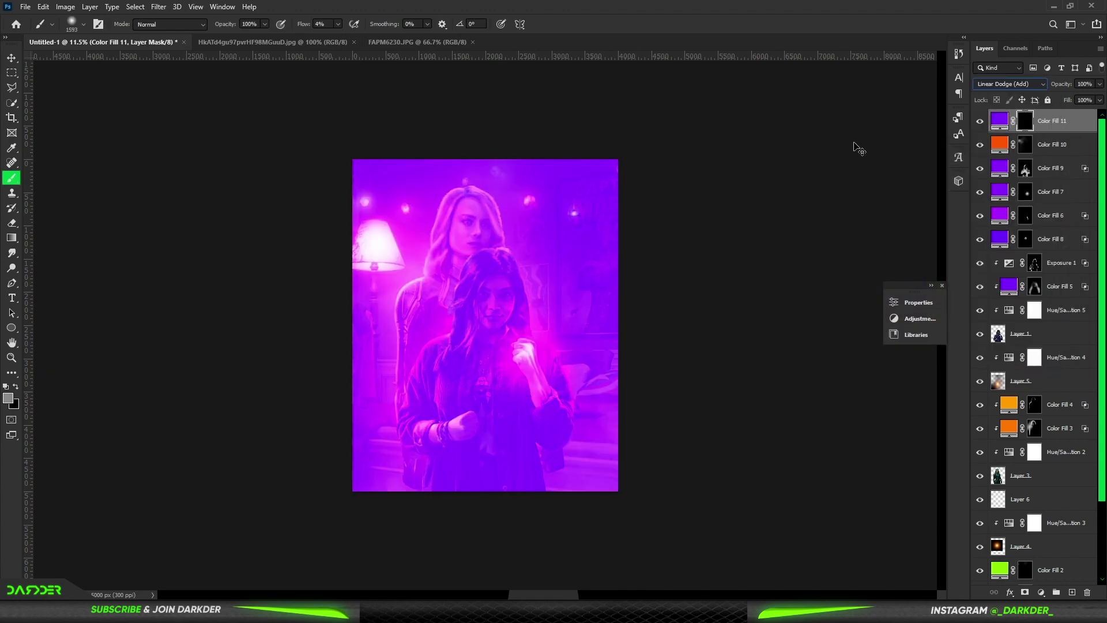
pyautogui.hotkey('ctrl', 'i')
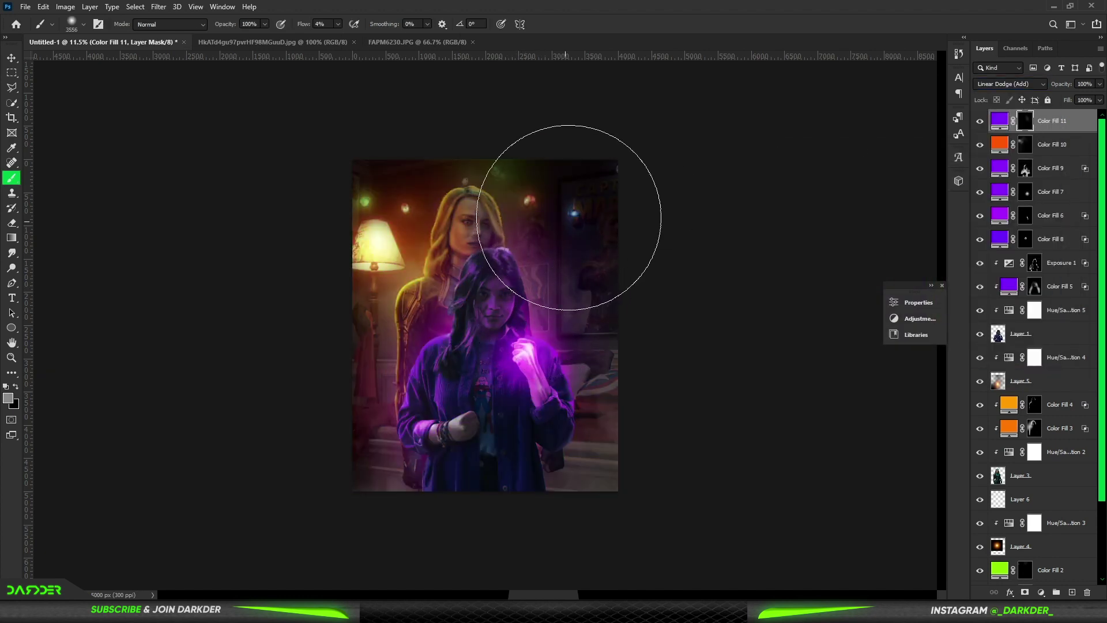
# Step: Create a new empty Layer 7 for smoke and choose a large smoke brush
pyautogui.hotkey('ctrl', 'shift', 'alt', 'n')
pyautogui.rightClick(452, 312)
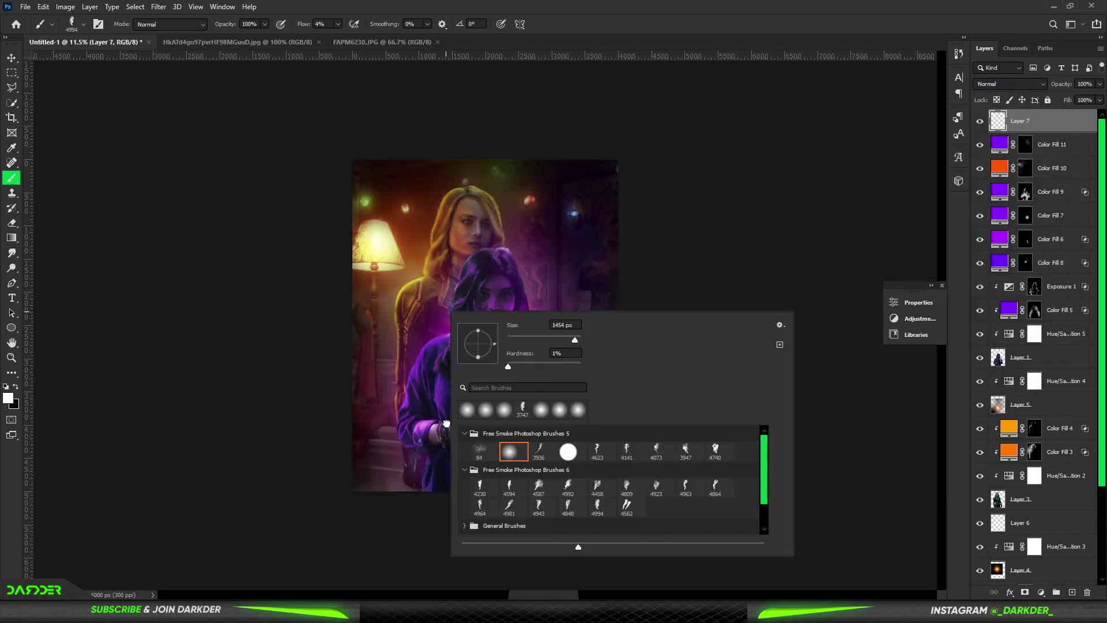
pyautogui.doubleClick(496, 452)
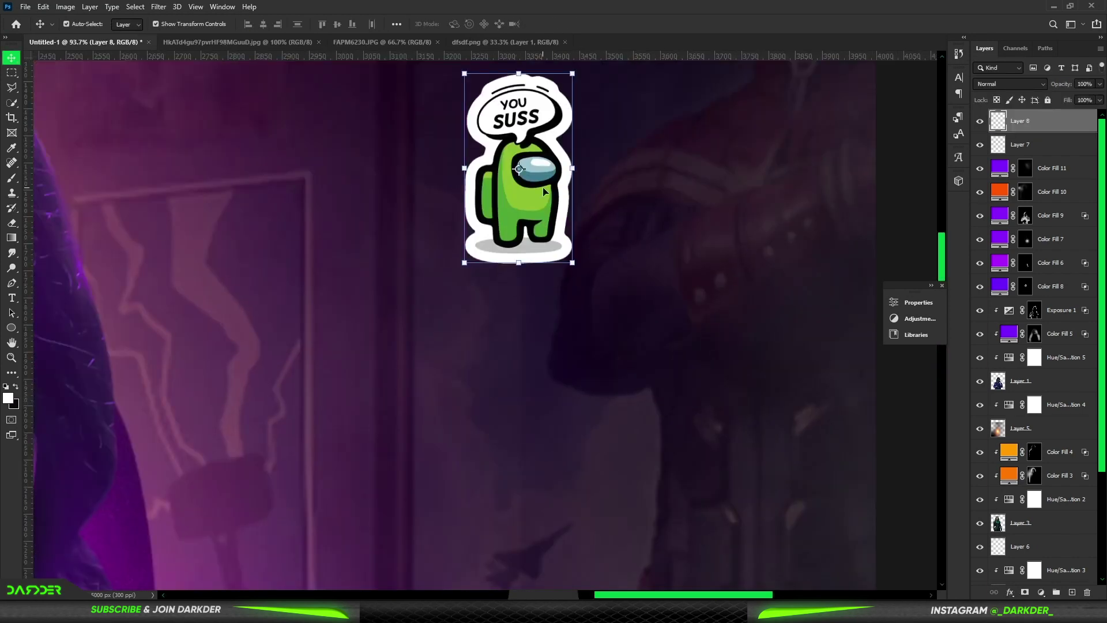
# Step: Shrink the YOU SUSS sticker and tilt it slightly
pyautogui.scroll(2, 594, 241)
pyautogui.click(519, 251)
pyautogui.moveTo(520, 146)
pyautogui.mouseDown()
pyautogui.moveTo(536, 144)
pyautogui.moveTo(524, 218)
pyautogui.mouseUp()
pyautogui.press('Return')
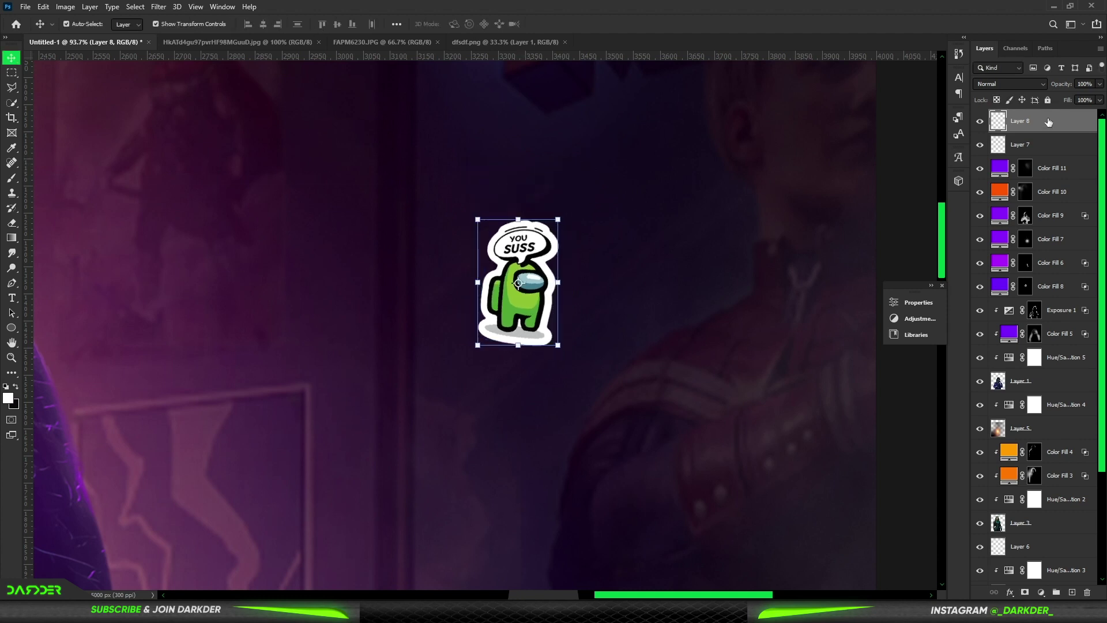
# Step: Fade the sticker into the wall with Blend If and add a Drop Shadow in Layer Style
pyautogui.doubleClick(1061, 121)
pyautogui.moveTo(813, 535); pyautogui.dragTo(866, 535)
pyautogui.click(691, 527)
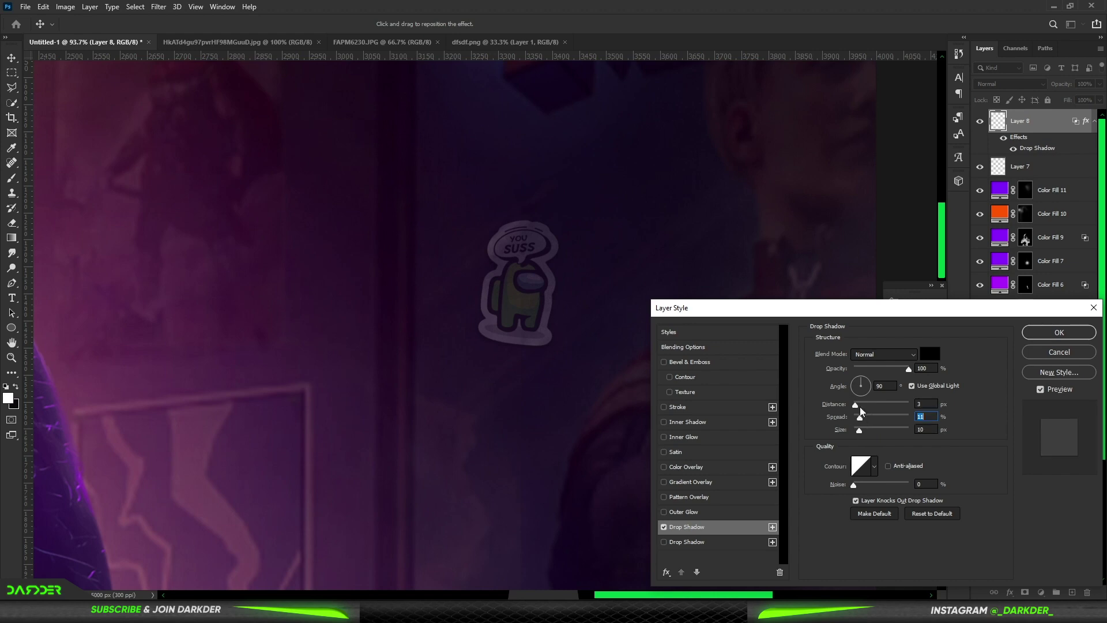
pyautogui.press('Return')
# Step: Erase parts of the smoke on Layer 7 with the Eraser
pyautogui.scroll(-5, 786, 267)
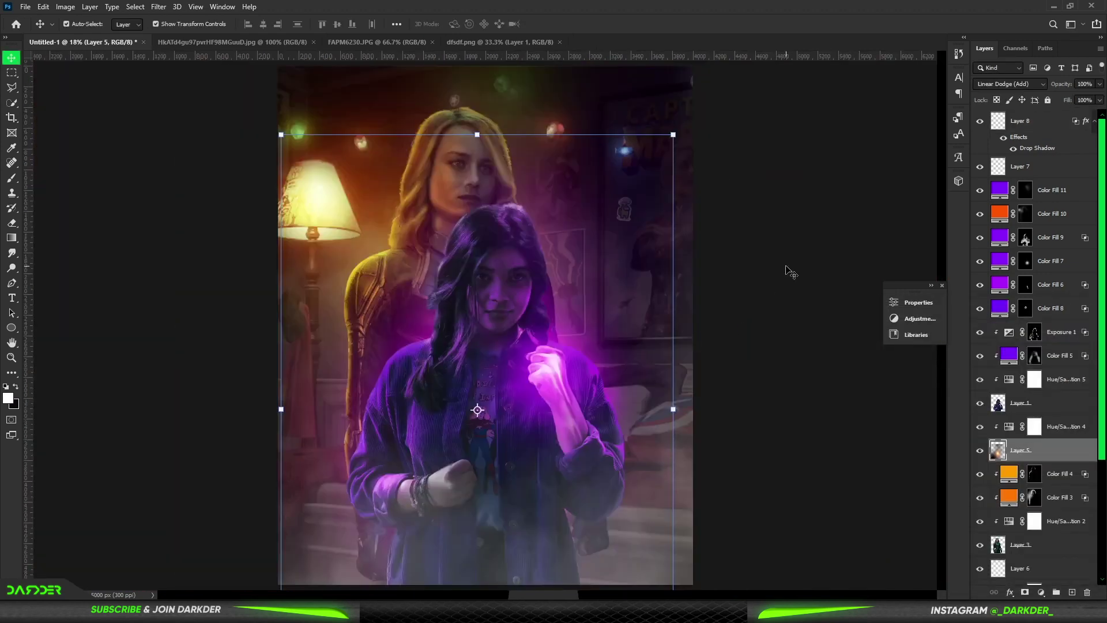
pyautogui.scroll(-2, 546, 294)
pyautogui.click(1020, 166)
pyautogui.press('e')
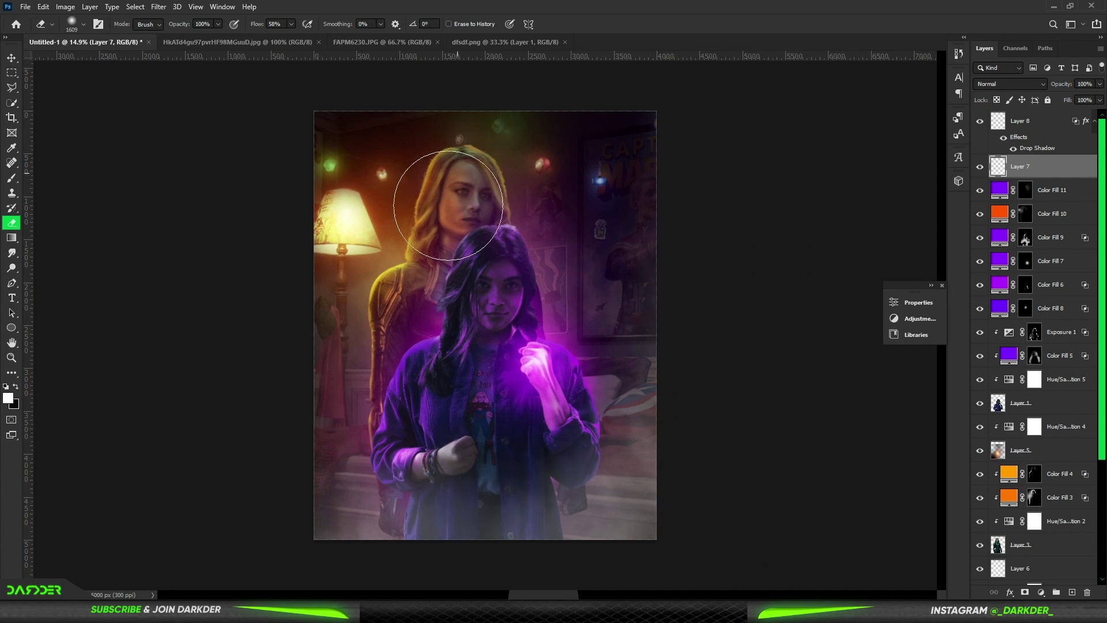
pyautogui.scroll(-1, 493, 228)
pyautogui.click(1052, 123)
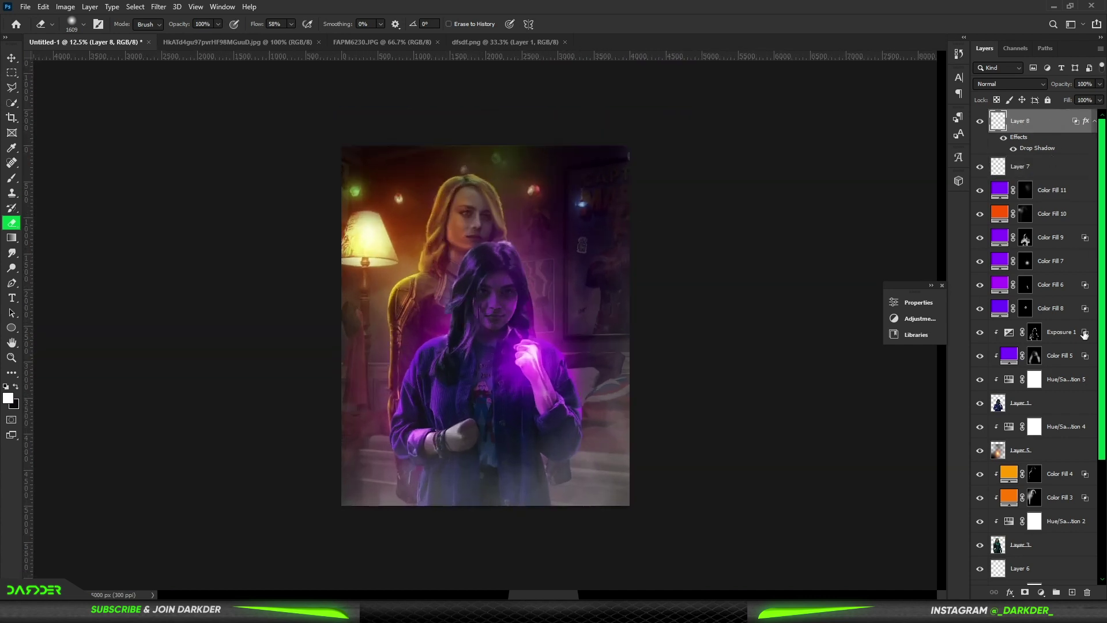
# Step: Add a brightening Curves adjustment layer and invert its mask to hide it
pyautogui.click(1041, 592)
pyautogui.click(1032, 450)
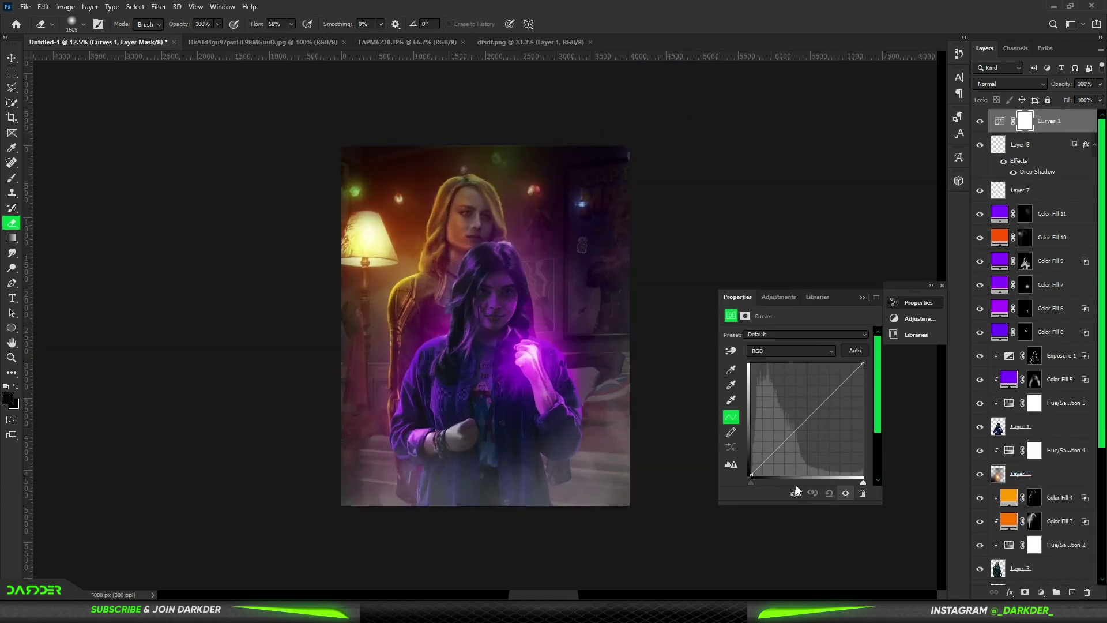
pyautogui.moveTo(806, 428); pyautogui.dragTo(826, 381)
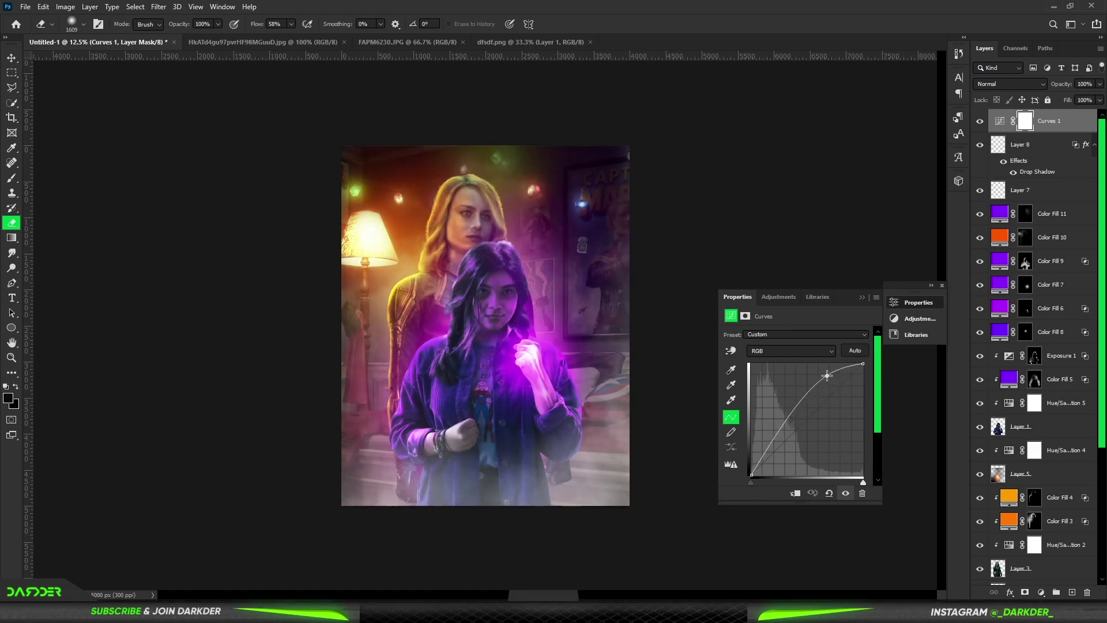
pyautogui.click(863, 297)
pyautogui.hotkey('ctrl', 'i')
# Step: Set up a small soft light-toned brush and paint the glowing hand onto the Curves mask
pyautogui.press('b')
pyautogui.rightClick(339, 233)
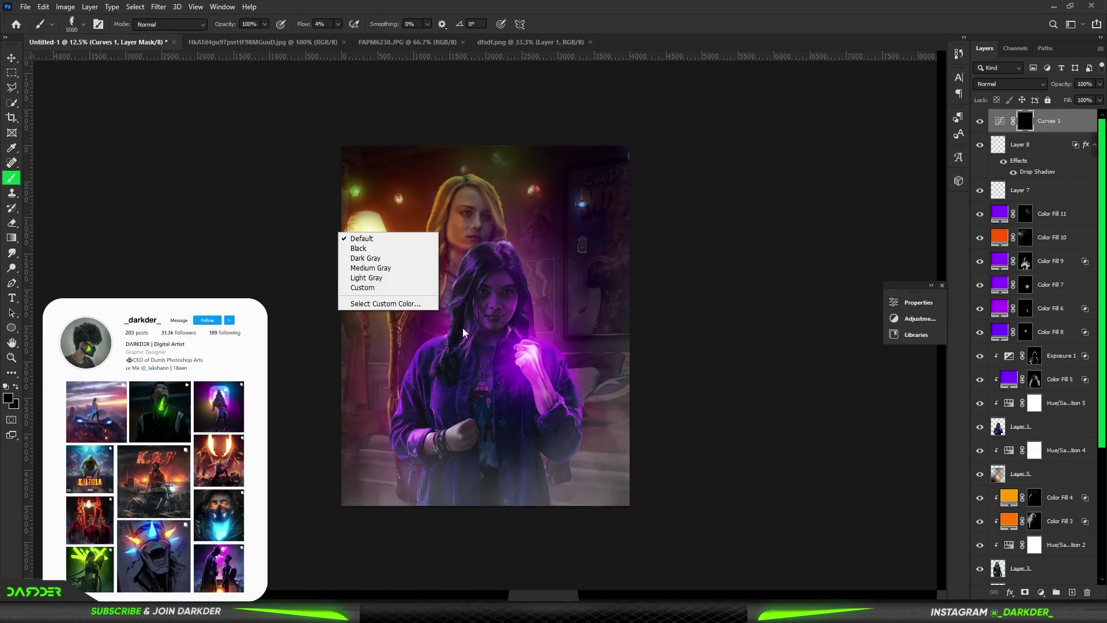
pyautogui.rightClick(479, 344)
pyautogui.click(8, 398)
pyautogui.press('Return')
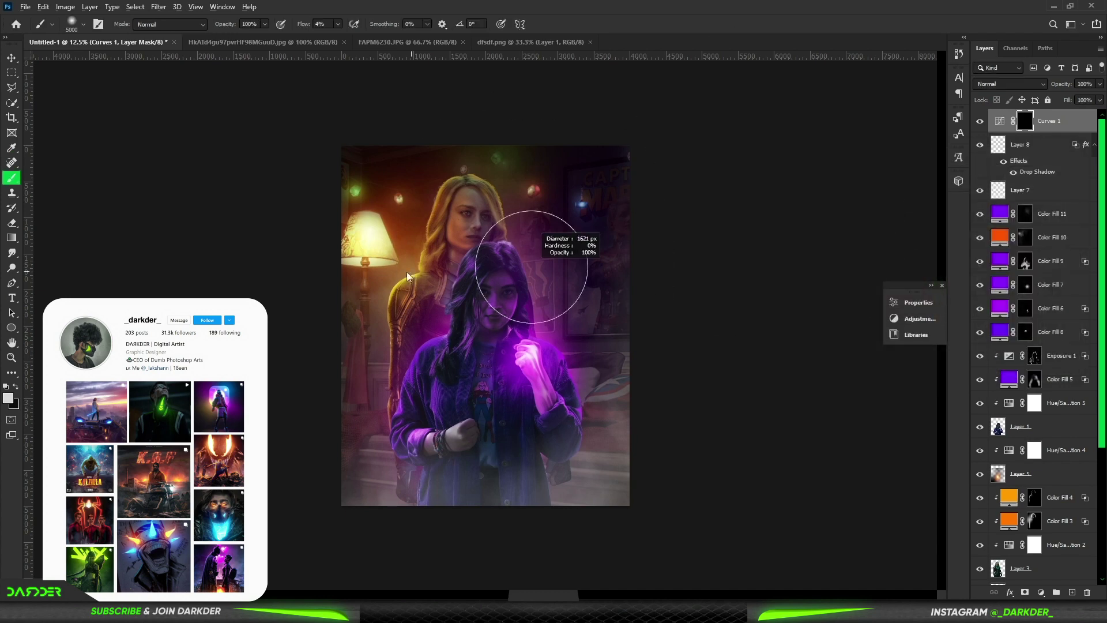
pyautogui.scroll(5, 507, 277)
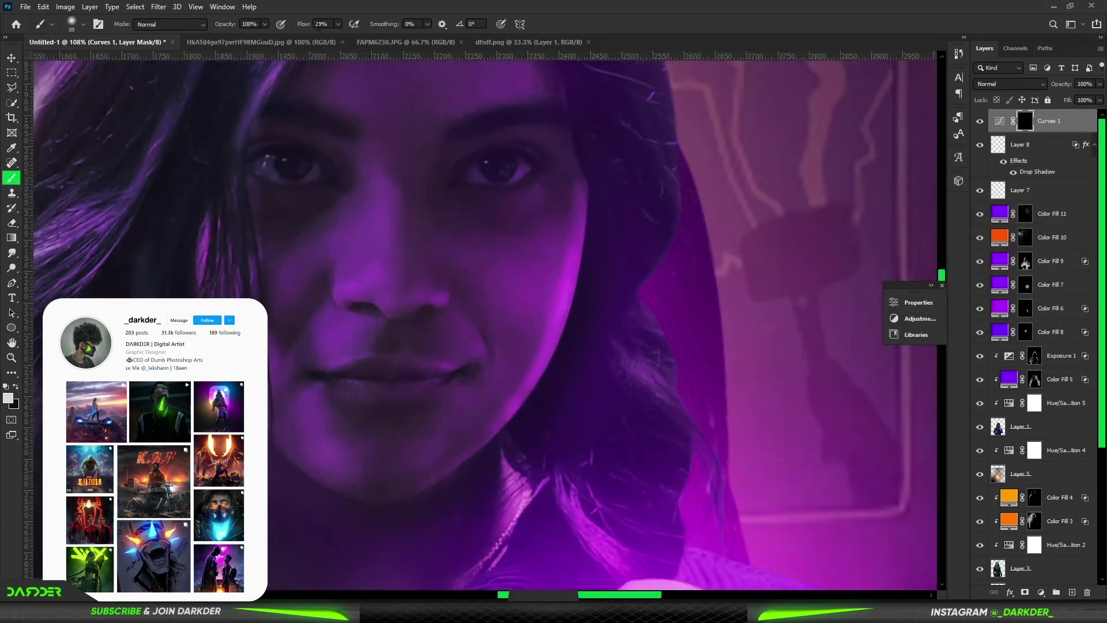
pyautogui.moveTo(455, 199); pyautogui.dragTo(388, 296)
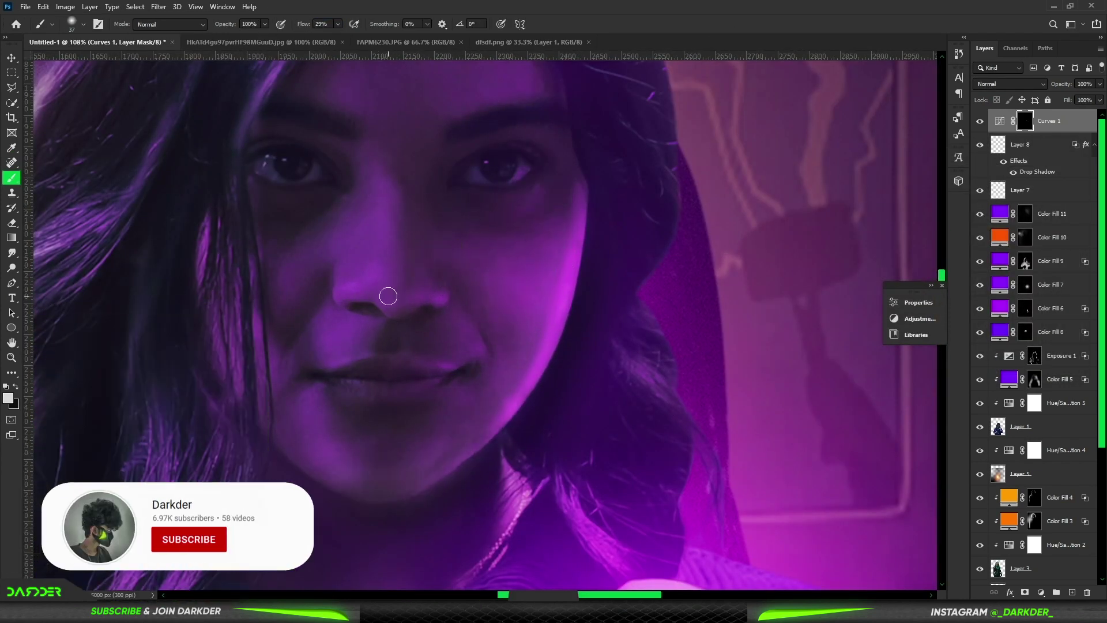
pyautogui.scroll(-3, 425, 272)
pyautogui.scroll(-3, 346, 116)
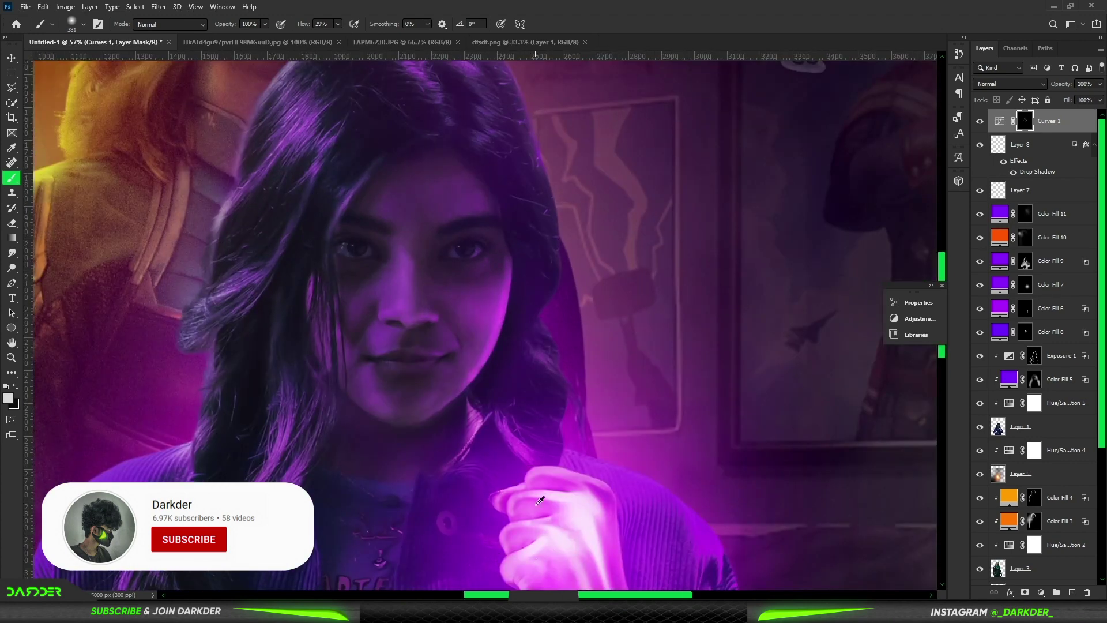
pyautogui.moveTo(531, 505); pyautogui.dragTo(561, 519)
# Step: Brighten the left edge of the jacket on the Curves mask
pyautogui.scroll(-2, 588, 519)
pyautogui.scroll(1, 588, 519)
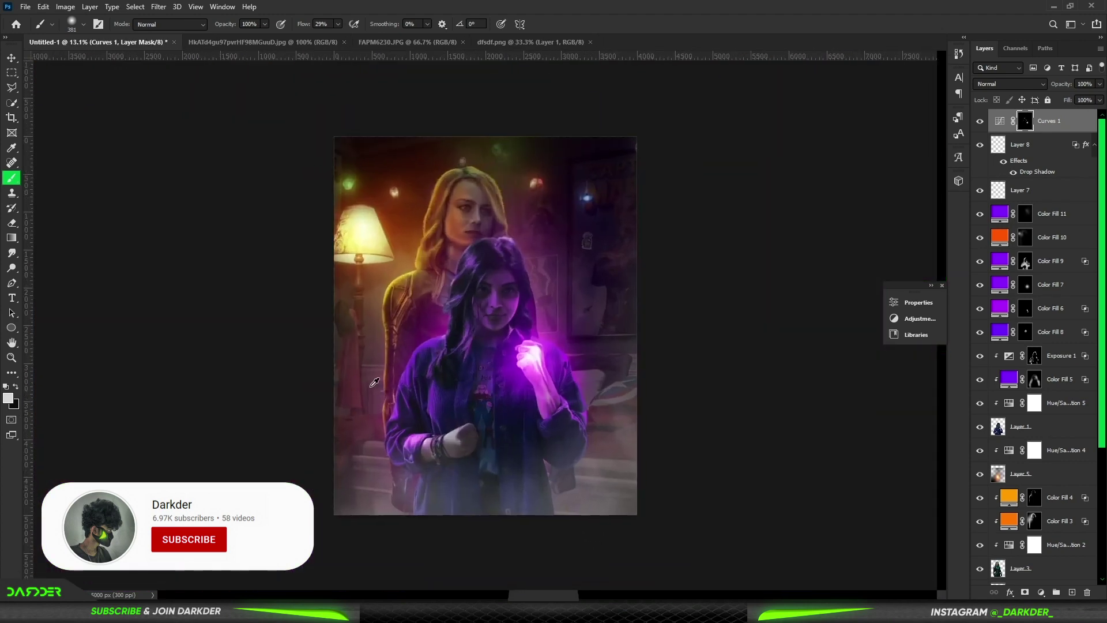
pyautogui.scroll(4, 512, 236)
pyautogui.scroll(-5, 390, 311)
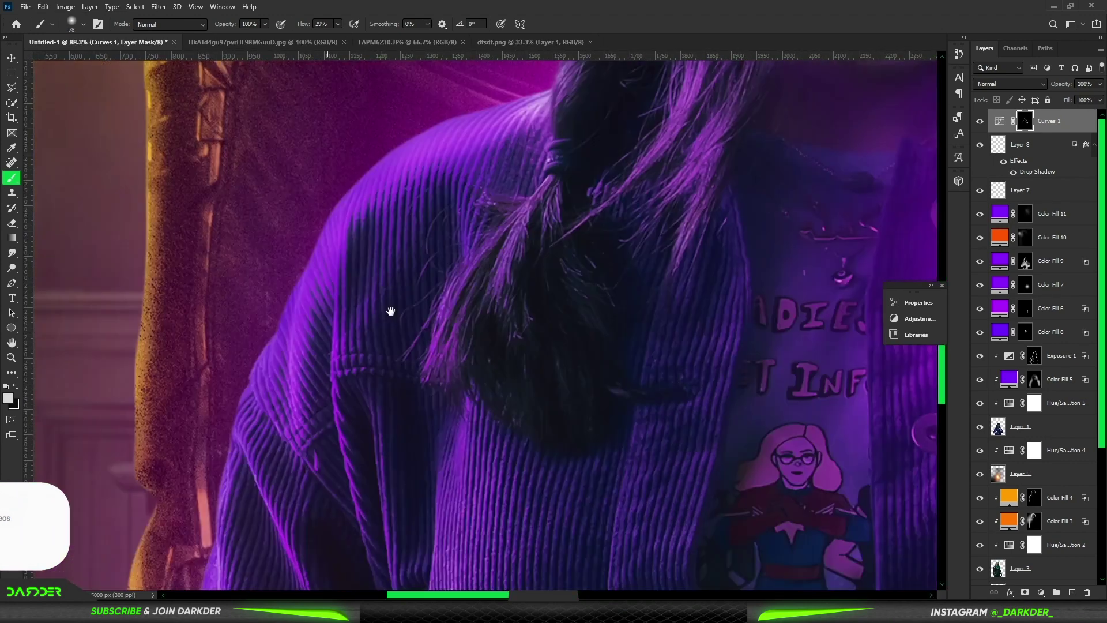
pyautogui.hscroll(-3, 382, 143)
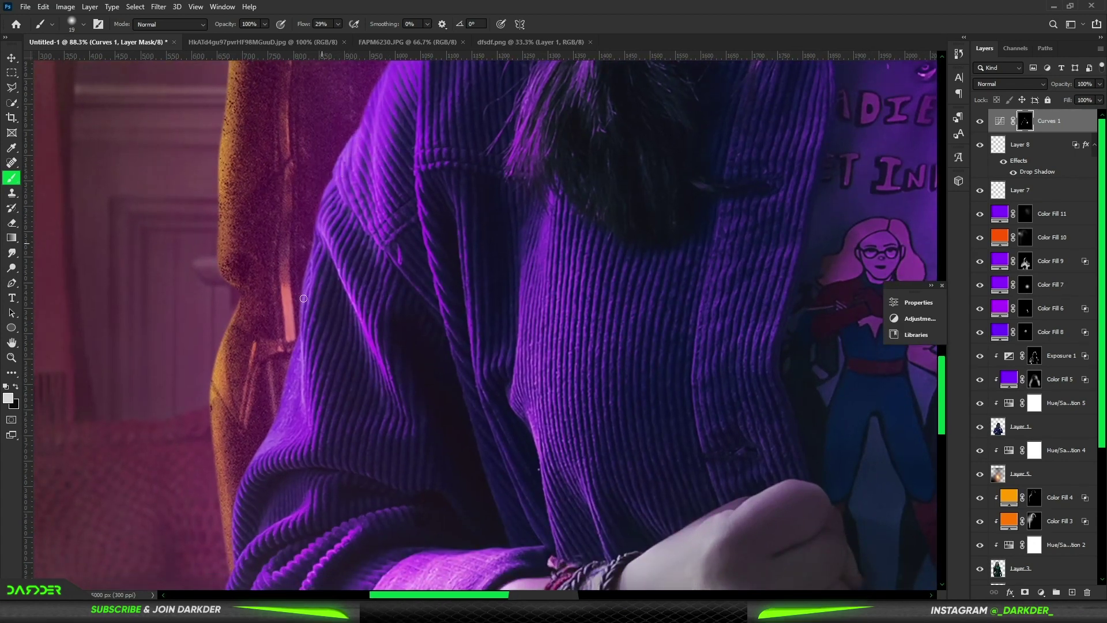
pyautogui.moveTo(311, 384); pyautogui.dragTo(319, 425)
# Step: With a larger brush, paint glow over the hand and wrist on the Curves mask
pyautogui.press(']')
pyautogui.press(']')
pyautogui.press(']')
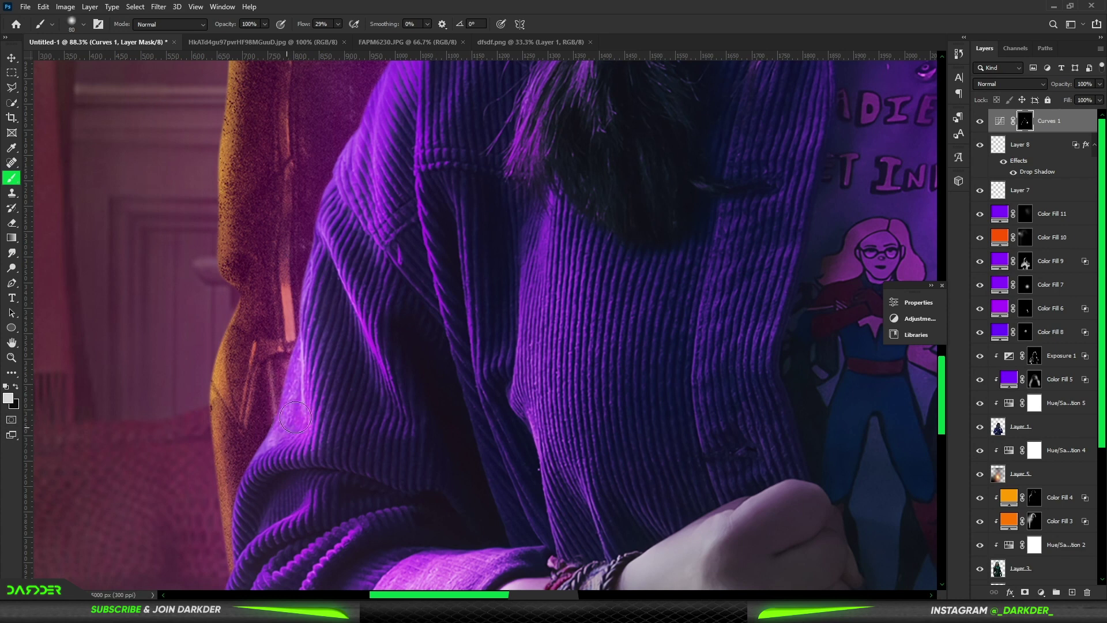
pyautogui.scroll(-3, 366, 364)
pyautogui.hscroll(-2, 365, 364)
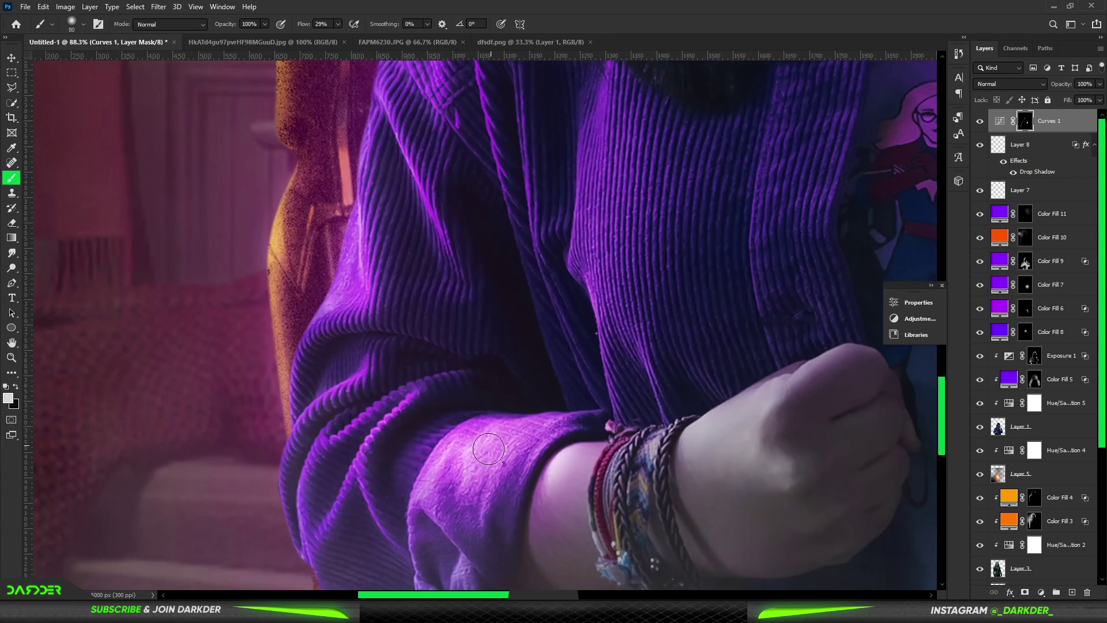
pyautogui.hscroll(3, 613, 354)
pyautogui.moveTo(658, 349)
pyautogui.mouseDown()
pyautogui.moveTo(700, 391)
pyautogui.moveTo(710, 498)
pyautogui.mouseUp()
pyautogui.press(']')
pyautogui.press(']')
pyautogui.press(']')
pyautogui.scroll(-5, 710, 498)
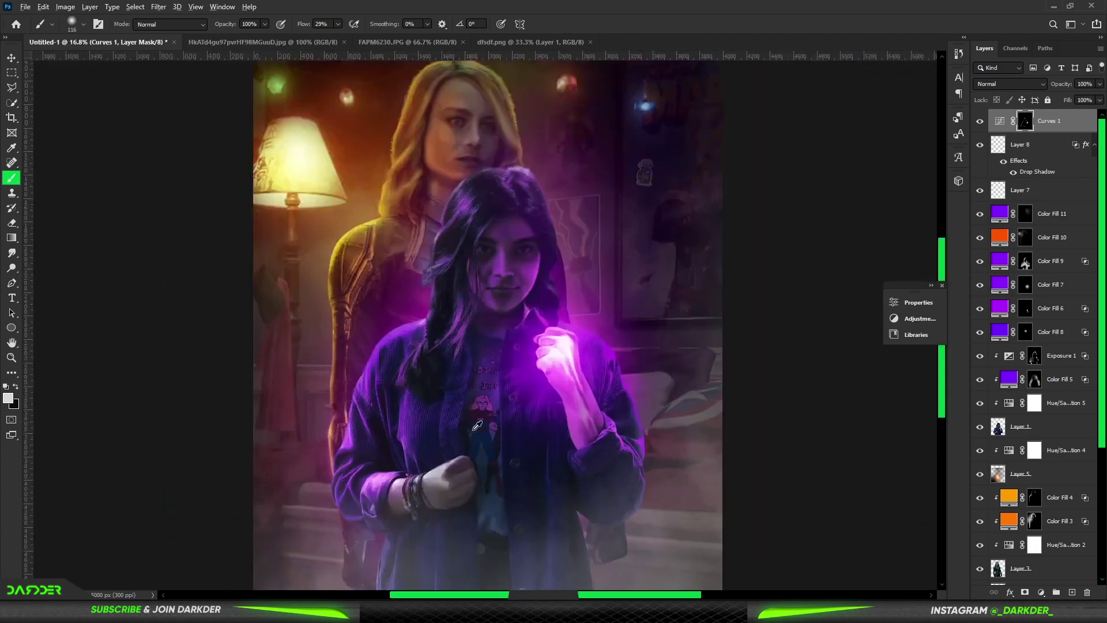
pyautogui.scroll(4, 387, 368)
pyautogui.scroll(-3, 519, 334)
pyautogui.scroll(-2, 507, 393)
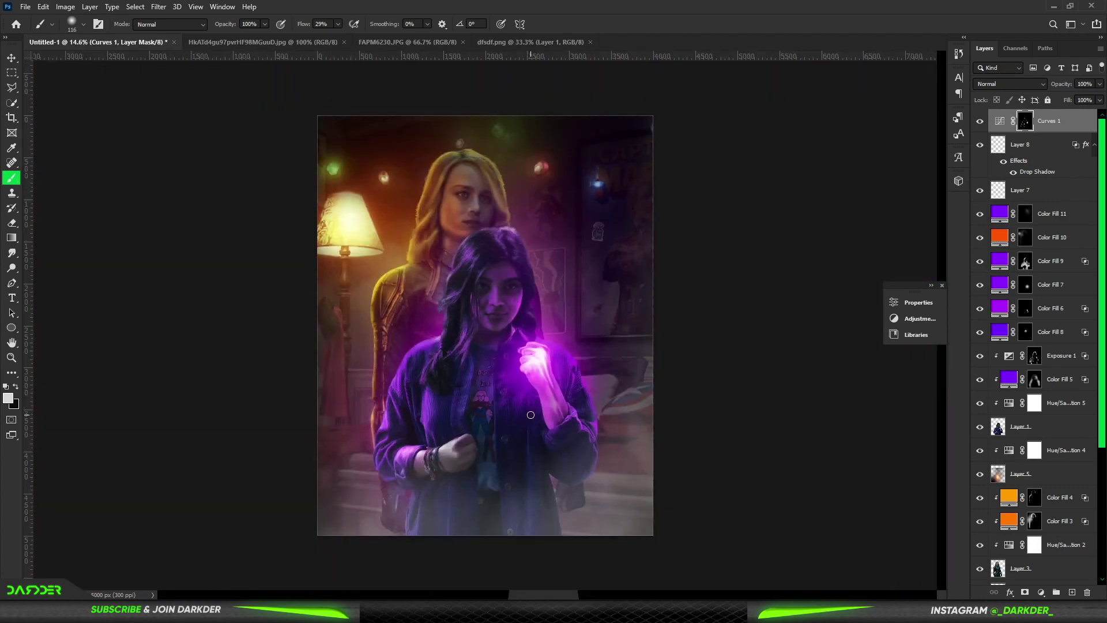
pyautogui.scroll(2, 502, 419)
pyautogui.scroll(4, 502, 419)
pyautogui.scroll(4, 502, 419)
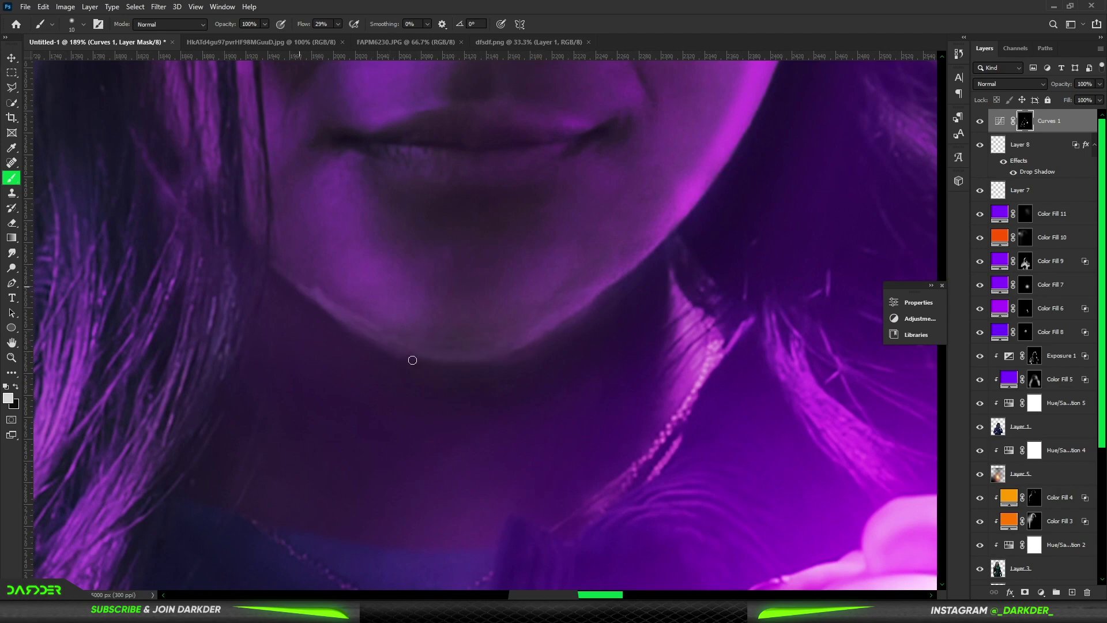
pyautogui.scroll(-3, 708, 222)
pyautogui.scroll(3, 750, 261)
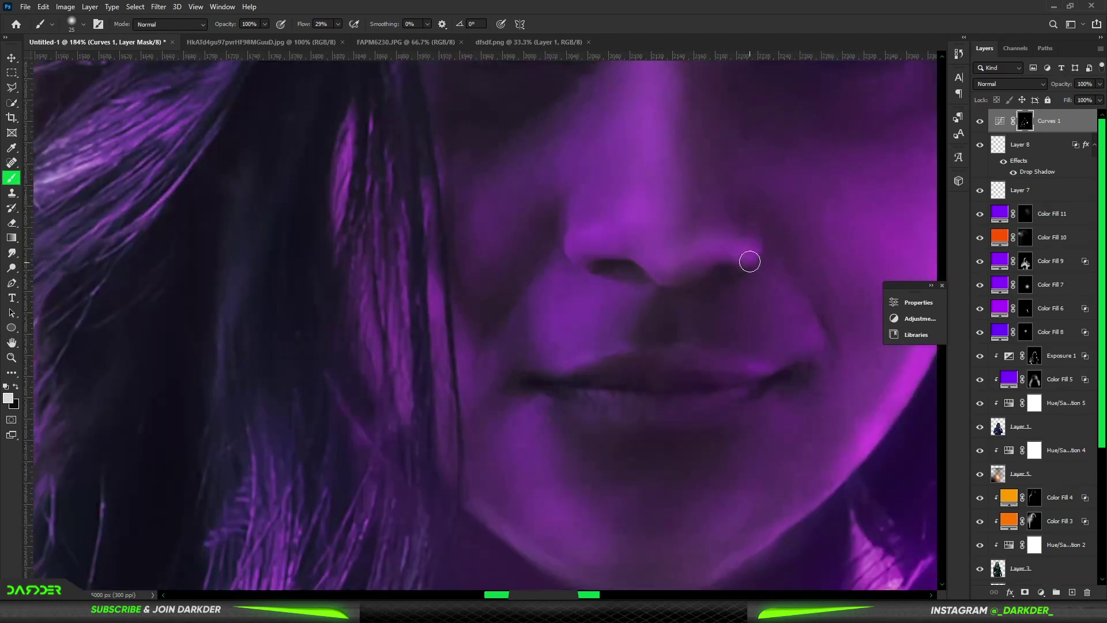
pyautogui.scroll(-5, 705, 228)
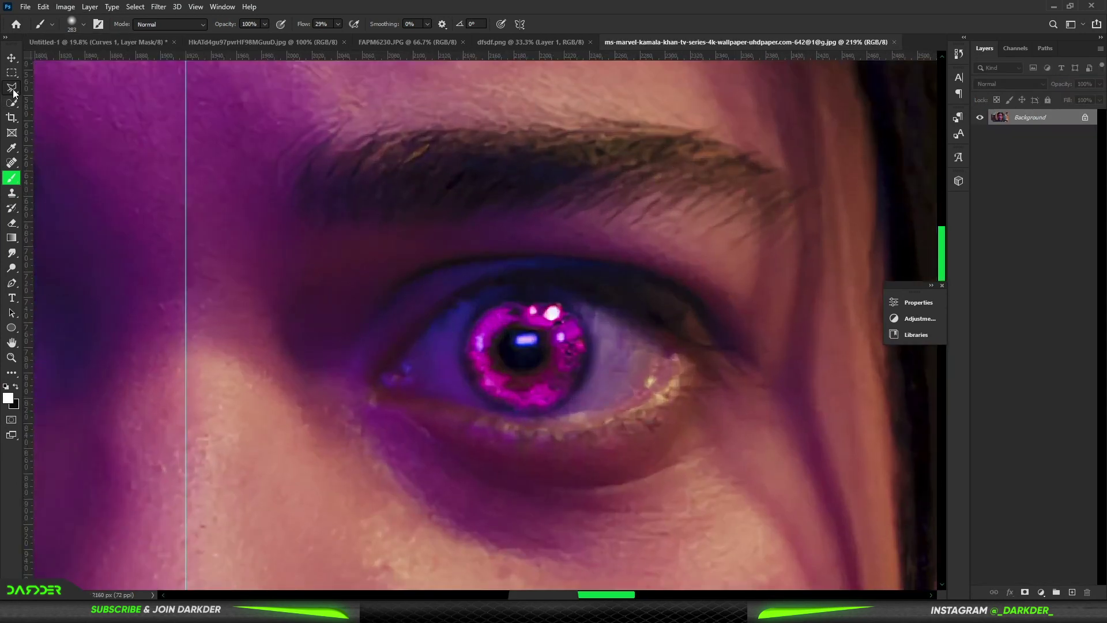
# Step: Lasso the glowing eye in the close-up photo and bring it into the composite as a new layer
pyautogui.click(12, 87)
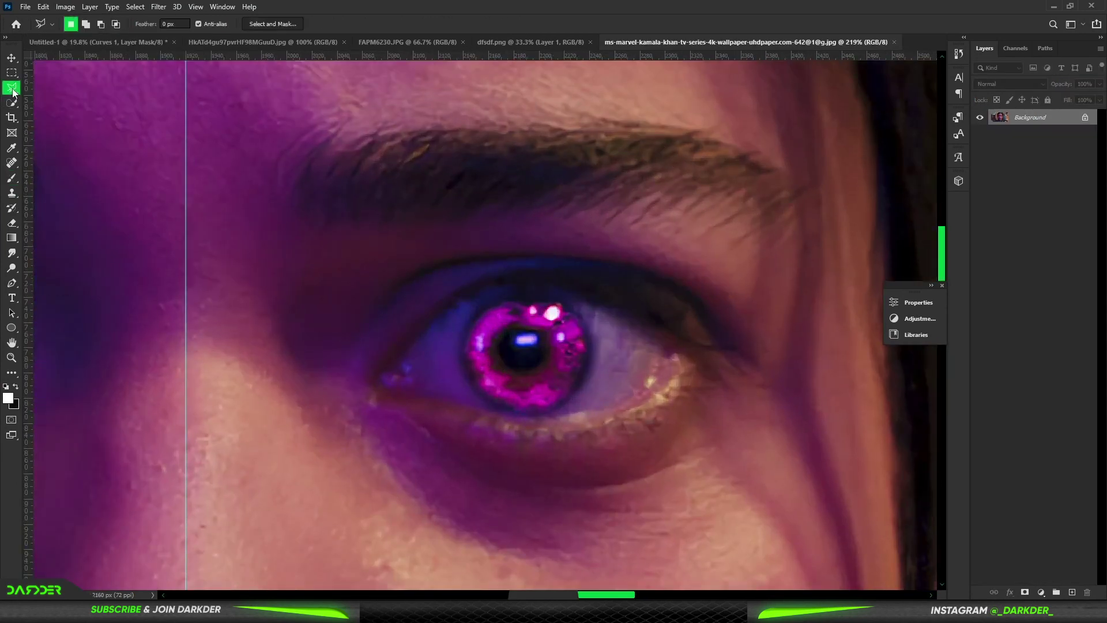
pyautogui.doubleClick(411, 430)
pyautogui.press('v')
pyautogui.moveTo(525, 346); pyautogui.dragTo(701, 259)
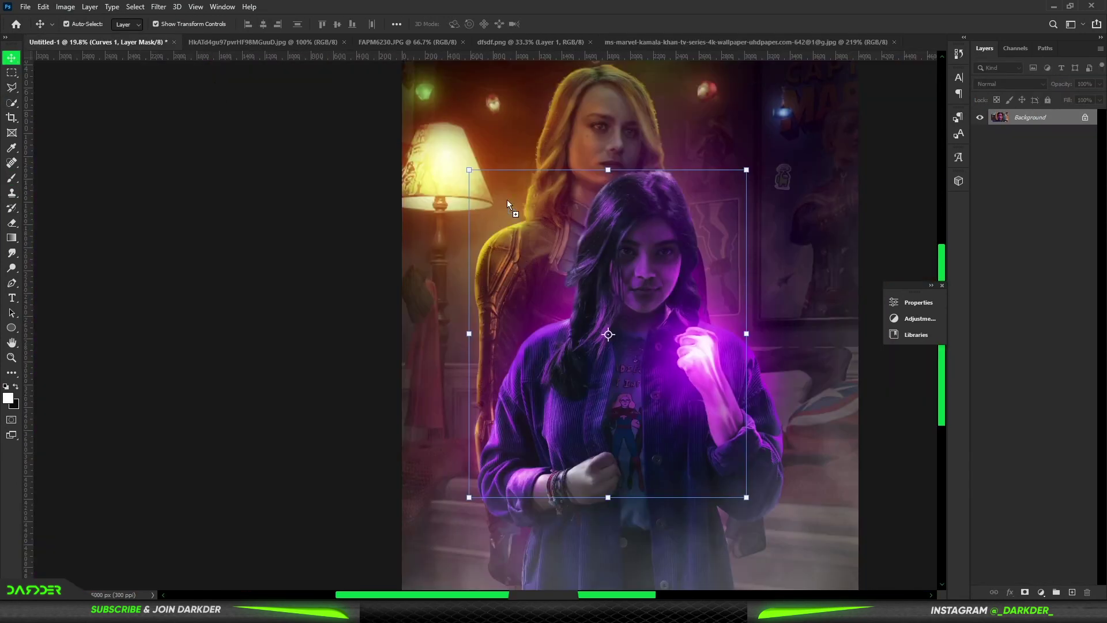
pyautogui.scroll(3, 701, 260)
pyautogui.scroll(3, 701, 259)
# Step: Scale the eye patch to about 59%, place it over the right eye, and blend it as Screen
pyautogui.hotkey('ctrl', 't')
pyautogui.moveTo(816, 231); pyautogui.dragTo(749, 323)
pyautogui.moveTo(702, 369); pyautogui.dragTo(564, 400)
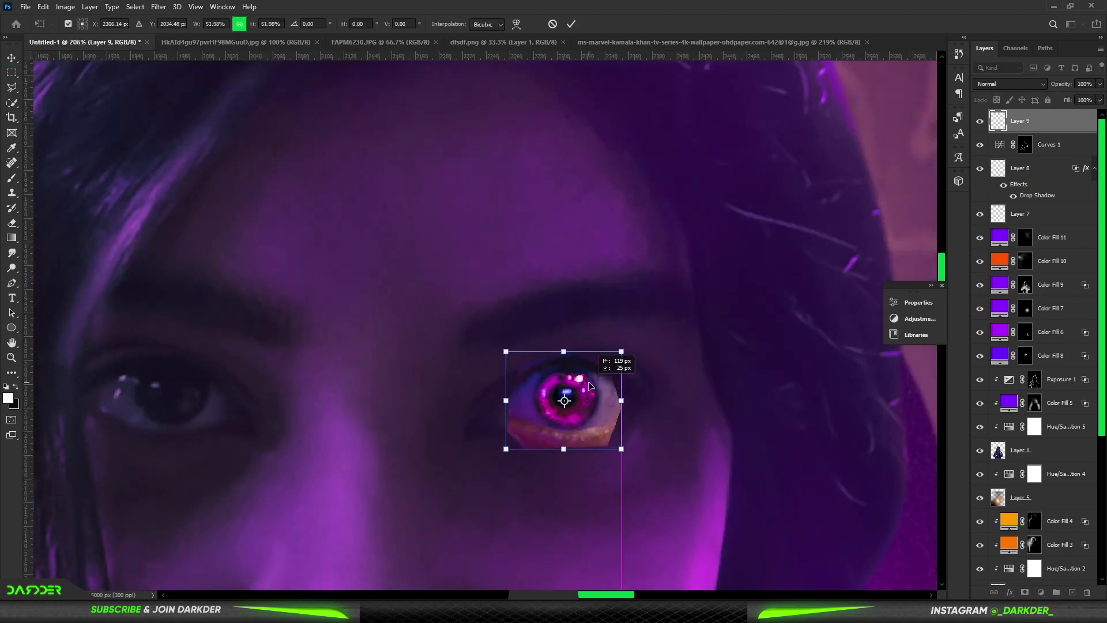
pyautogui.click(1009, 84)
pyautogui.click(992, 120)
pyautogui.click(1009, 84)
pyautogui.click(998, 163)
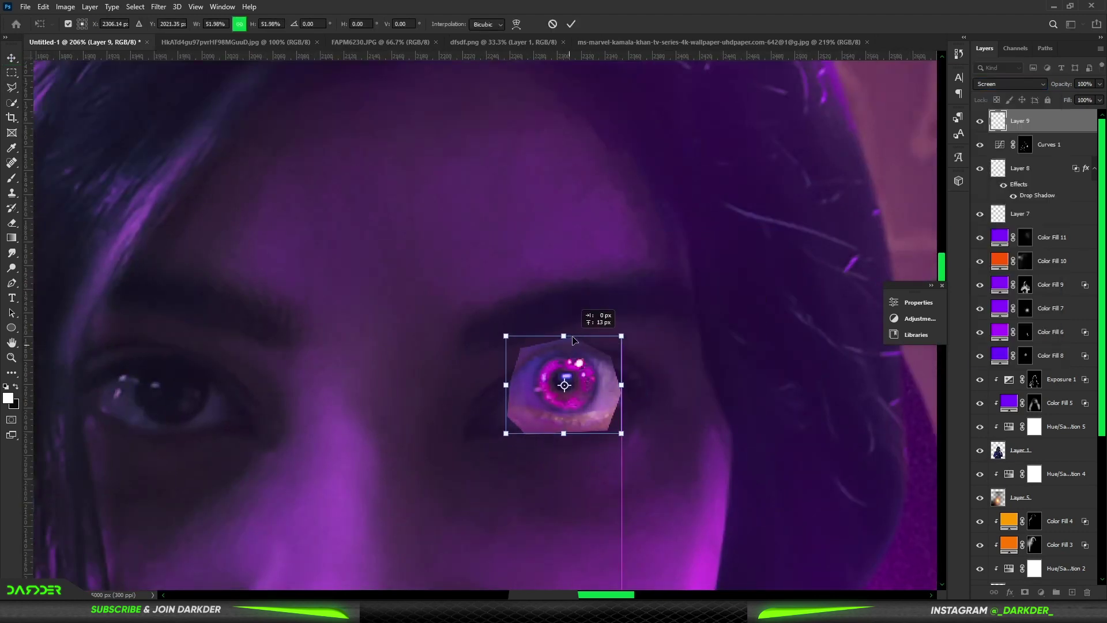
pyautogui.moveTo(564, 352); pyautogui.dragTo(565, 340)
pyautogui.press('Return')
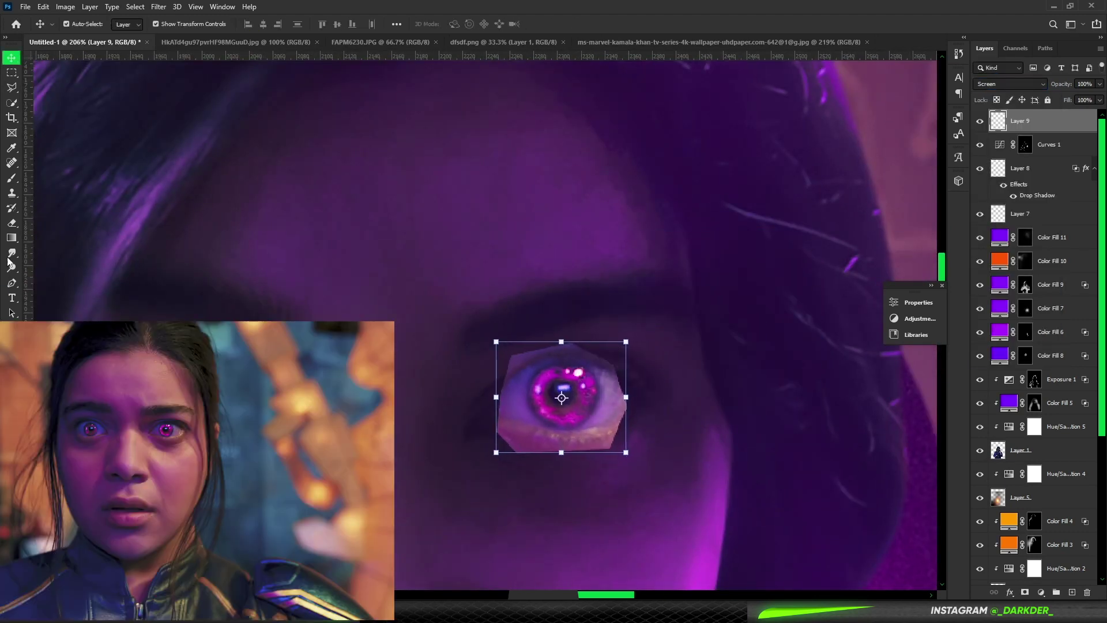
# Step: Erase the hard edges around the eye patch
pyautogui.press('e')
pyautogui.rightClick(642, 304)
pyautogui.moveTo(641, 303); pyautogui.dragTo(624, 302)
pyautogui.press('Return')
pyautogui.moveTo(568, 327)
pyautogui.mouseDown()
pyautogui.moveTo(640, 395)
pyautogui.moveTo(507, 460)
pyautogui.moveTo(533, 461)
pyautogui.moveTo(553, 315)
pyautogui.mouseUp()
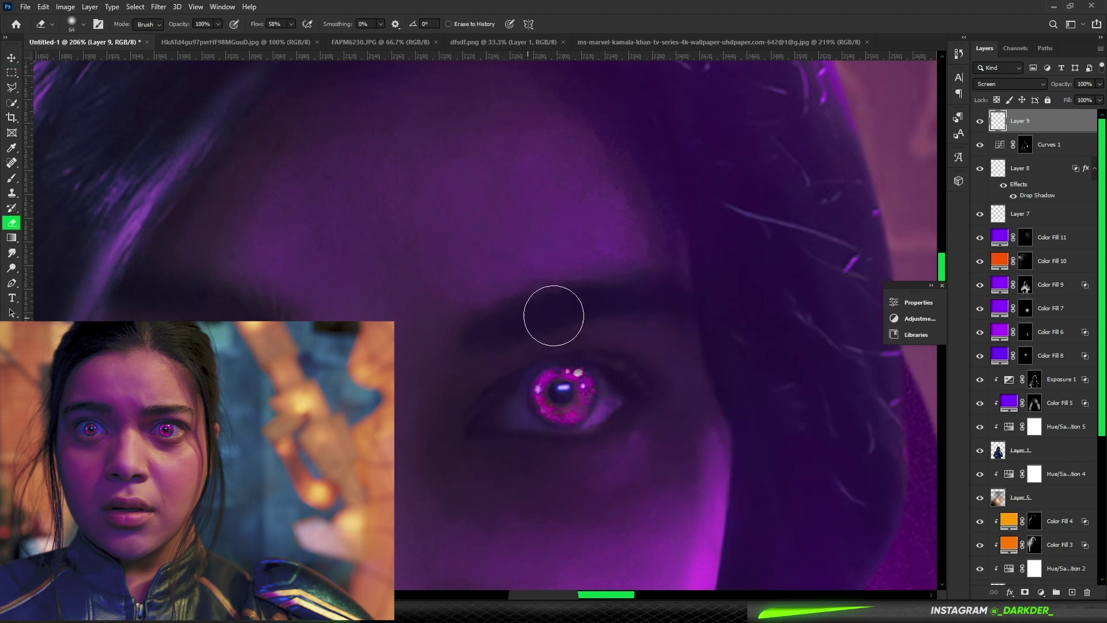
# Step: Duplicate the eye glow, flip the copy horizontally, and place it over the left eye
pyautogui.click(12, 58)
pyautogui.moveTo(562, 391); pyautogui.dragTo(579, 414)
pyautogui.scroll(-2, 579, 414)
pyautogui.moveTo(475, 417)
pyautogui.mouseDown()
pyautogui.moveTo(485, 410)
pyautogui.moveTo(306, 392)
pyautogui.mouseUp()
pyautogui.rightClick(484, 411)
pyautogui.click(508, 395)
pyautogui.scroll(3, 412, 431)
pyautogui.press('Return')
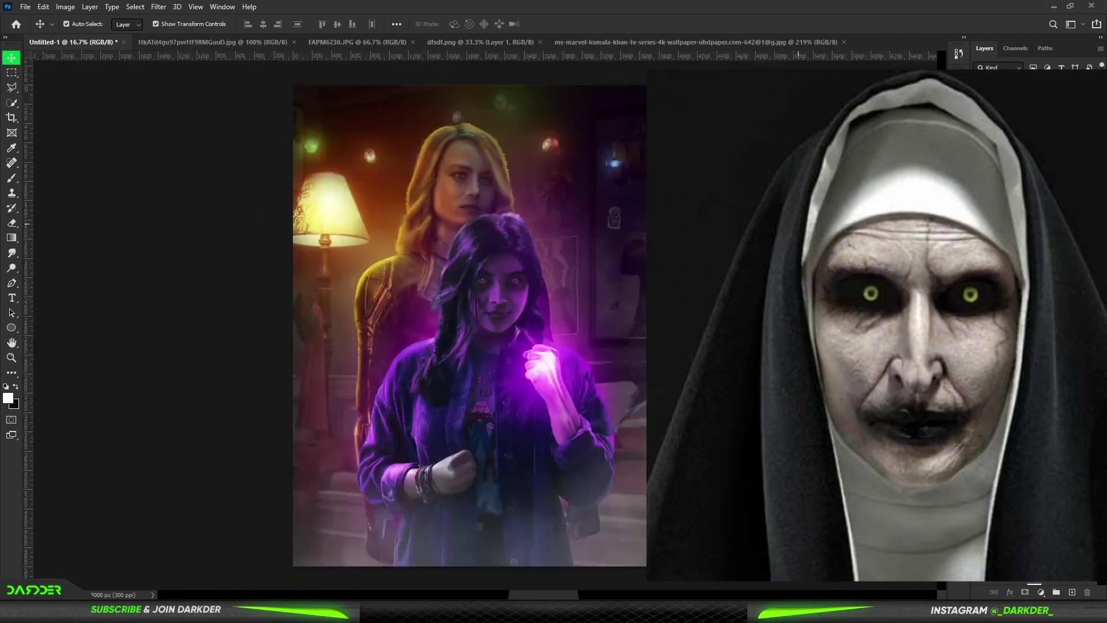
# Step: Merge the two eye glow layers into one
pyautogui.scroll(5, 507, 271)
pyautogui.keyDown('shift'); pyautogui.click(507, 302); pyautogui.keyUp('shift')
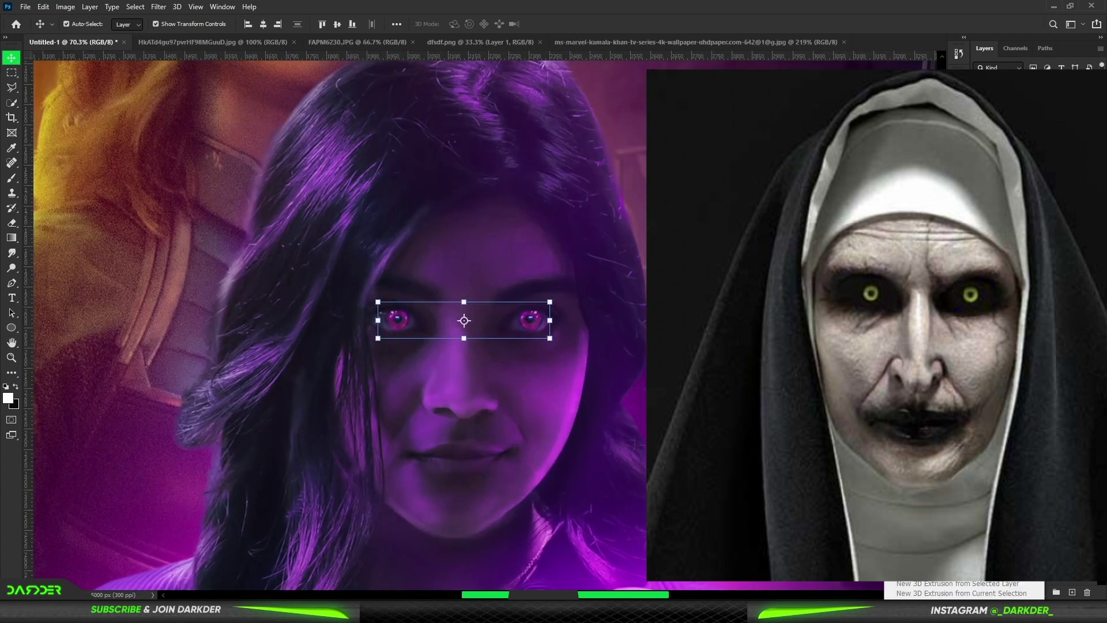
pyautogui.hotkey('ctrl', 'e')
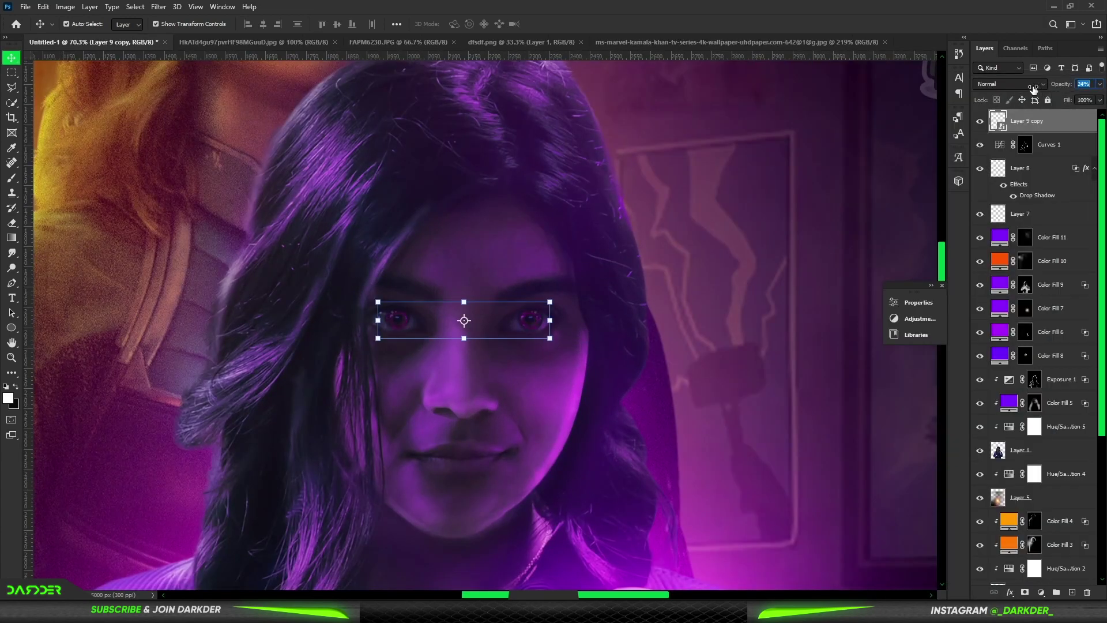
pyautogui.scroll(-5, 767, 248)
pyautogui.click(753, 252)
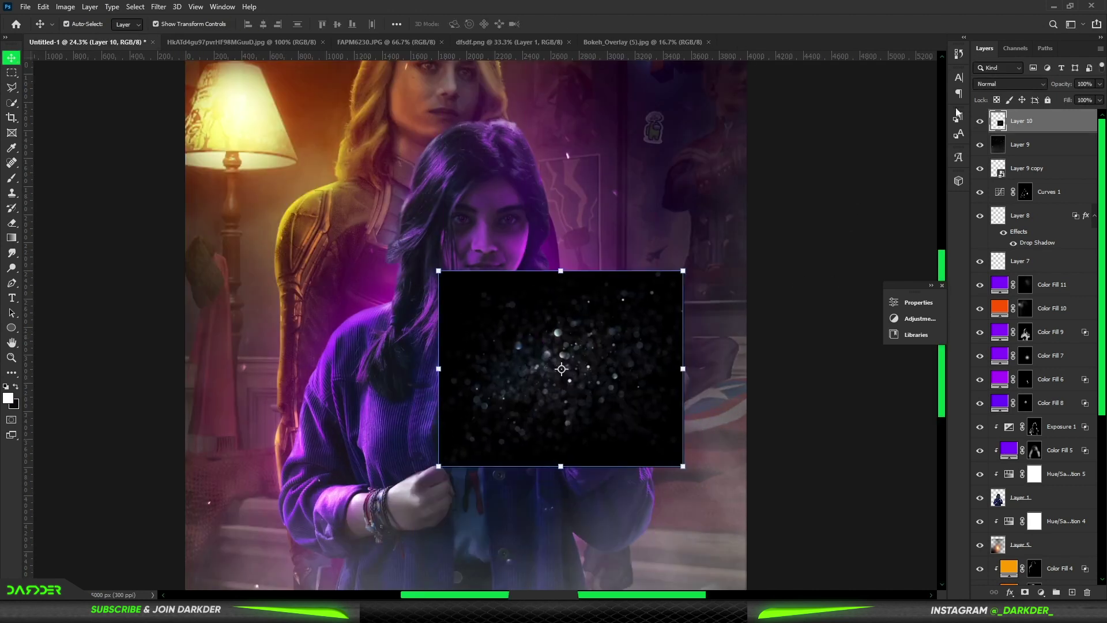
# Step: Set bokeh Layer 10 to Screen, enlarge the particle overlay in Color Dodge, and add a mask
pyautogui.click(1010, 83)
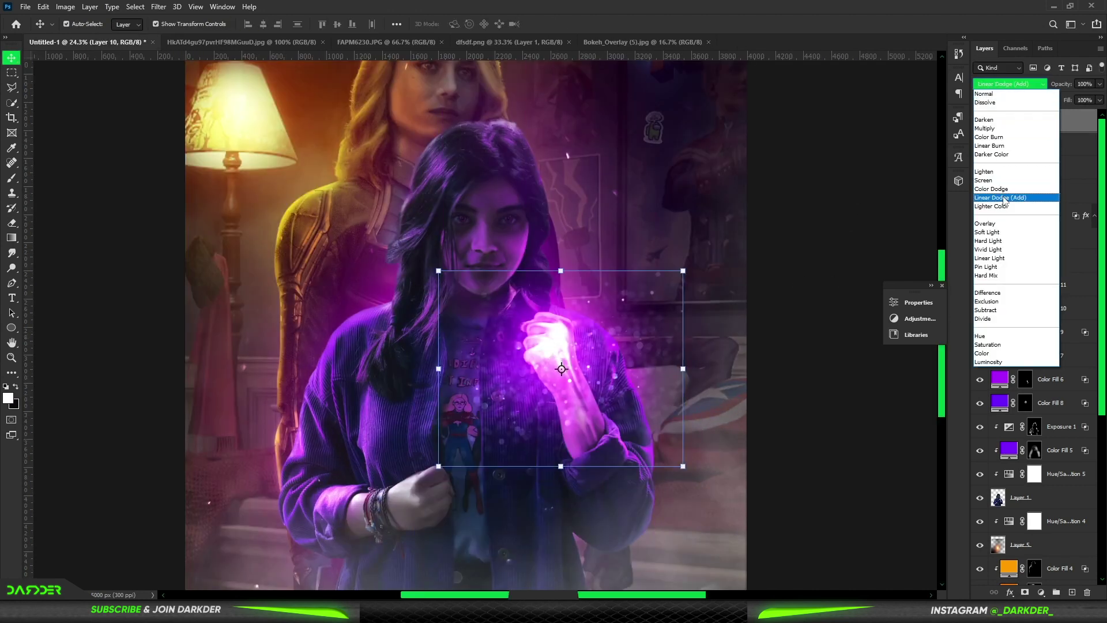
pyautogui.click(1003, 189)
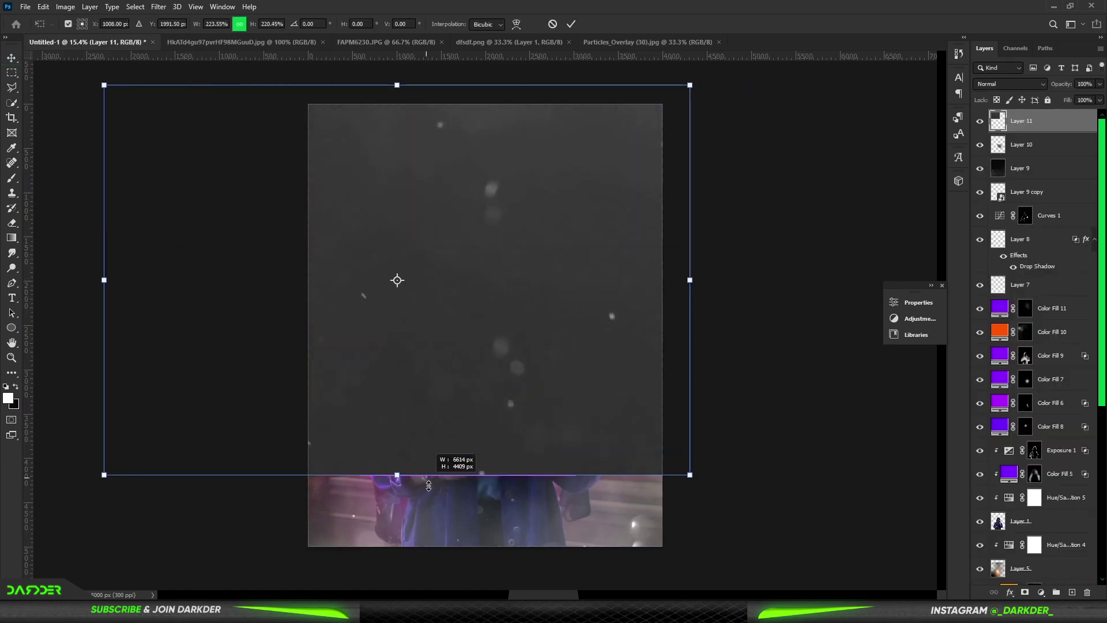
pyautogui.moveTo(428, 485)
pyautogui.mouseDown()
pyautogui.moveTo(695, 211)
pyautogui.moveTo(252, 252)
pyautogui.moveTo(885, 172)
pyautogui.mouseUp()
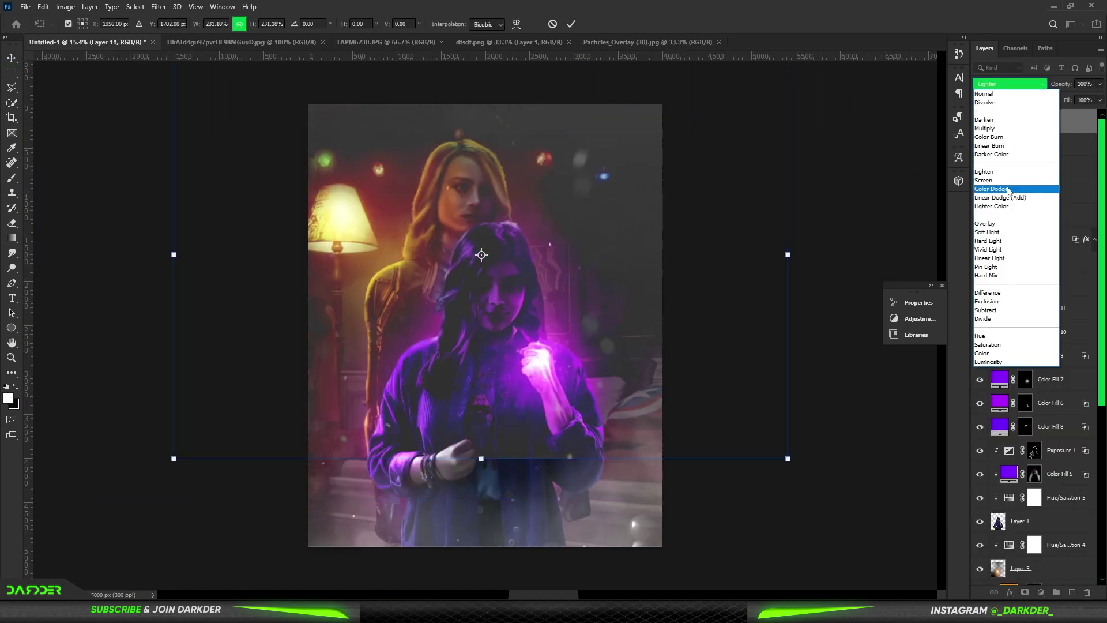
pyautogui.click(992, 189)
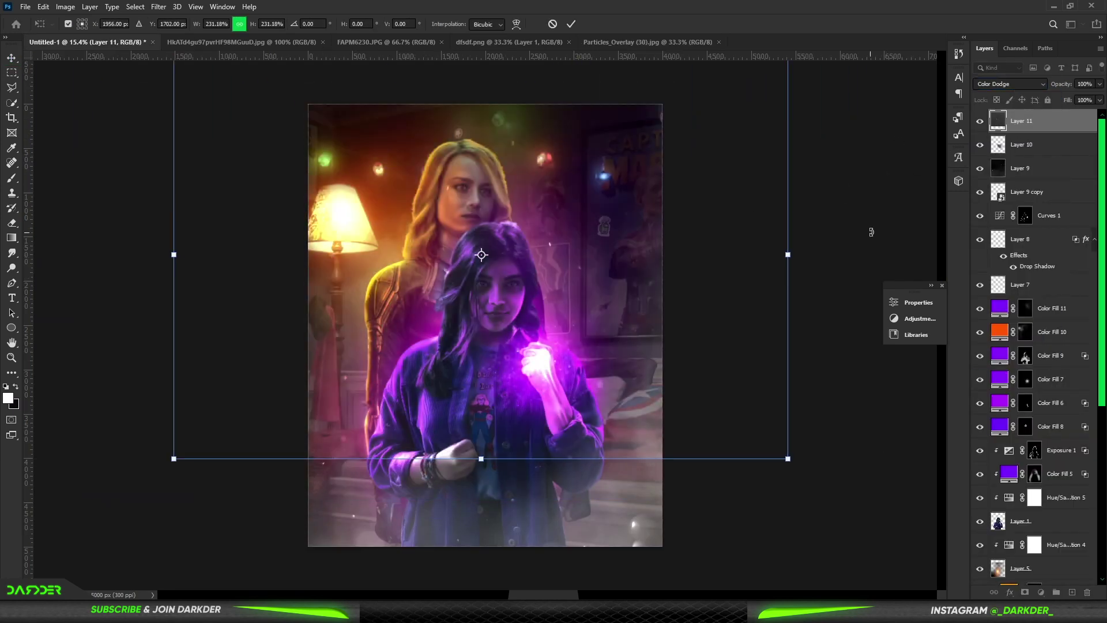
pyautogui.click(1025, 593)
pyautogui.press('Return')
pyautogui.press('b')
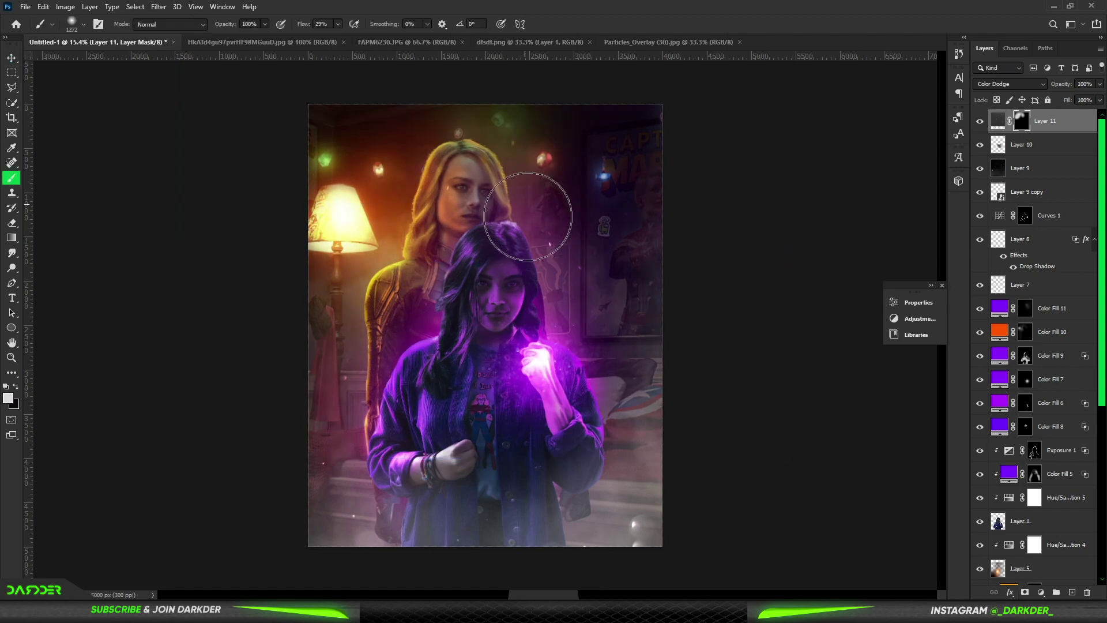